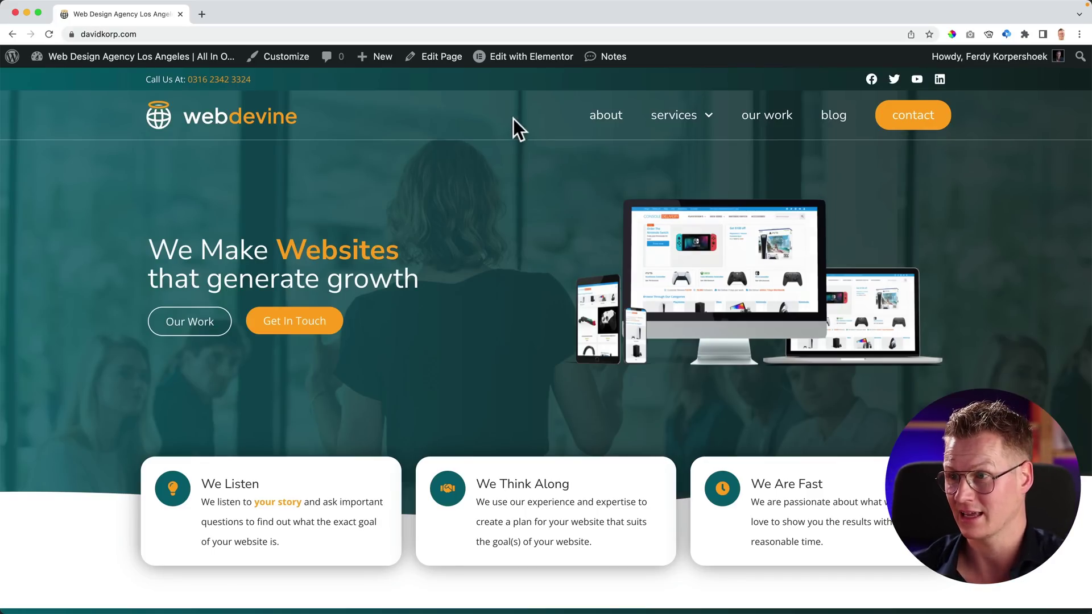
Open the webdevine Home page in Elementor from the WordPress admin bar.
mouse_move(524, 63)
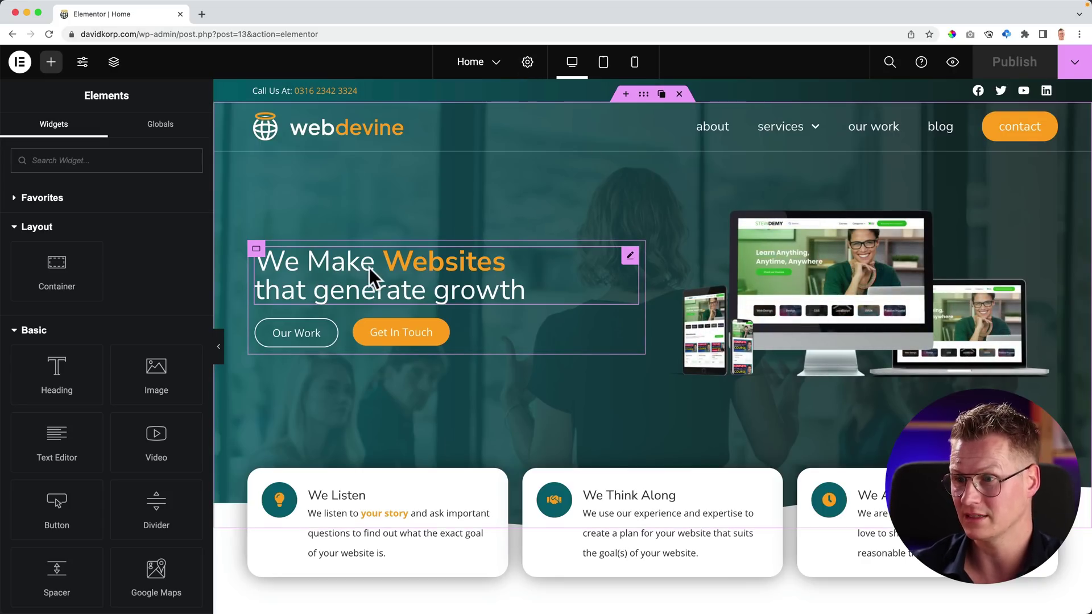
Have Elementor AI rewrite the hero heading into a more engaging title and apply it.
click(629, 260)
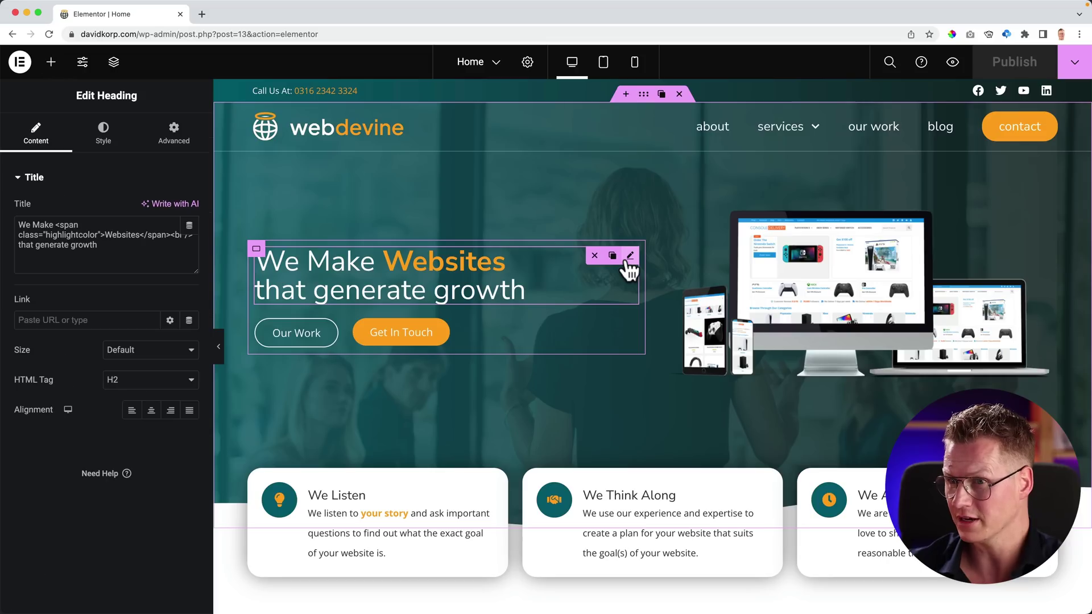
click(176, 206)
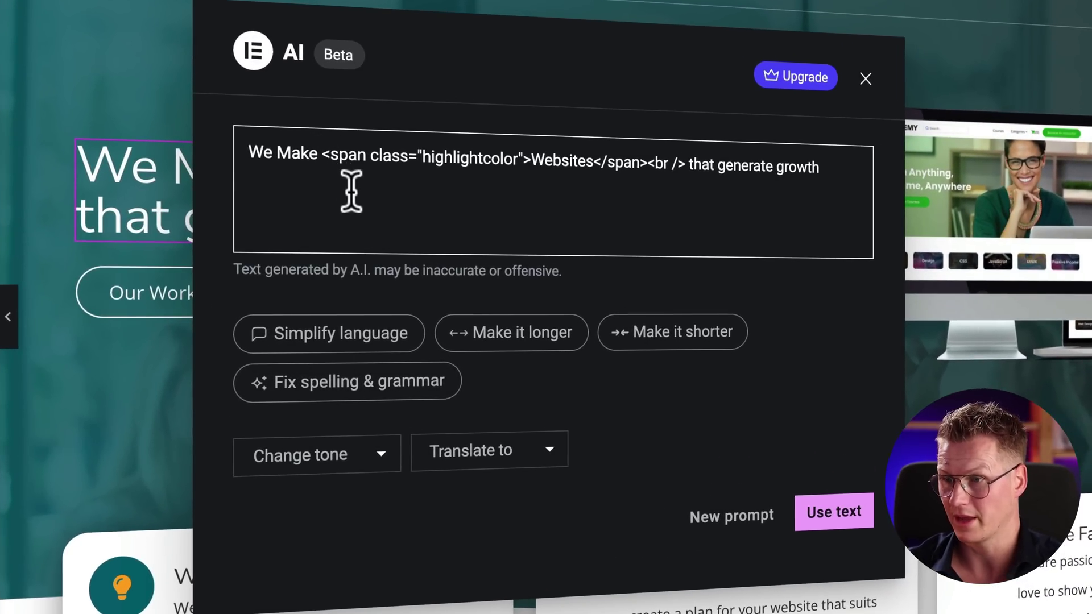
click(351, 191)
key(ctrl+a)
key(ctrl+c)
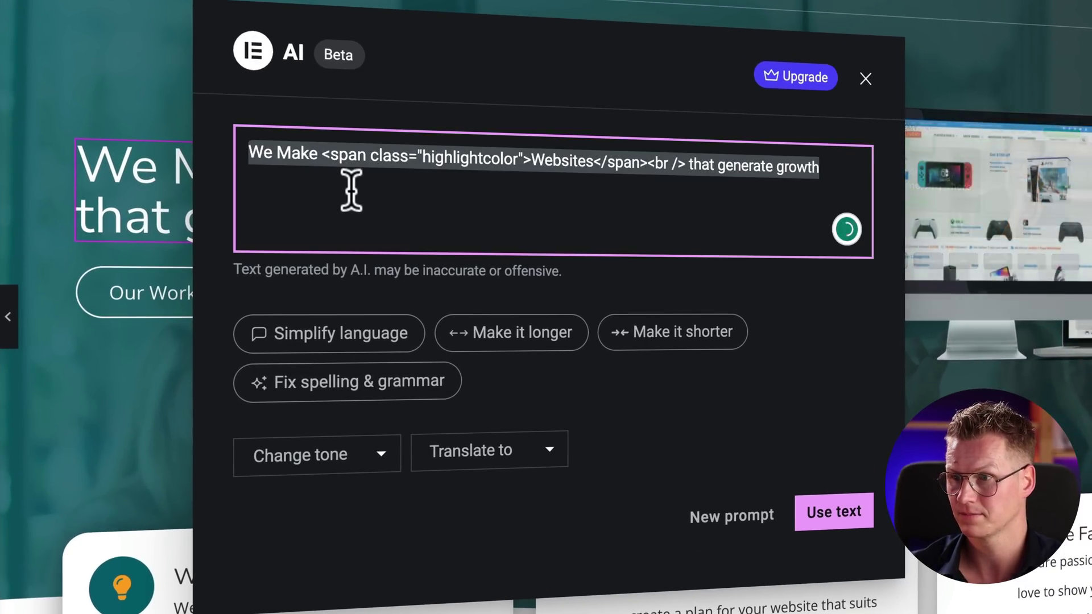
click(719, 519)
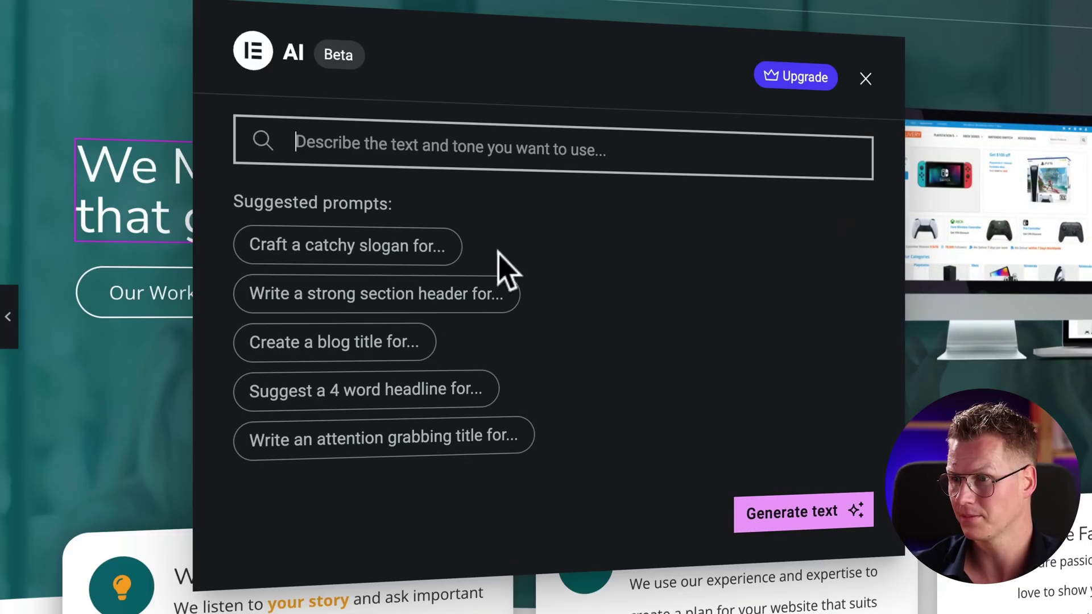
text(Rewri)
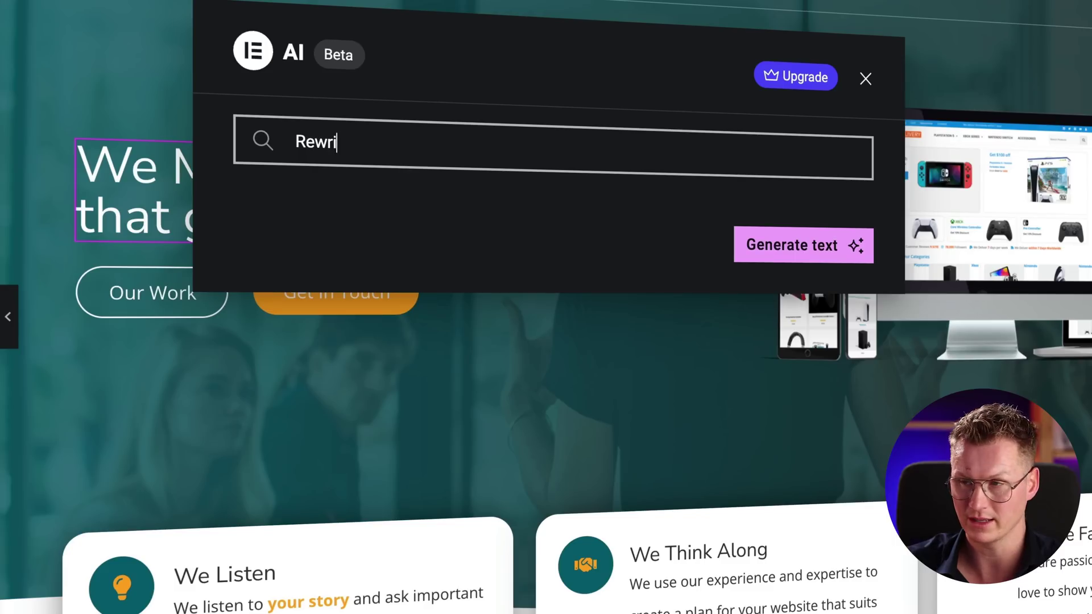
text(te the tit)
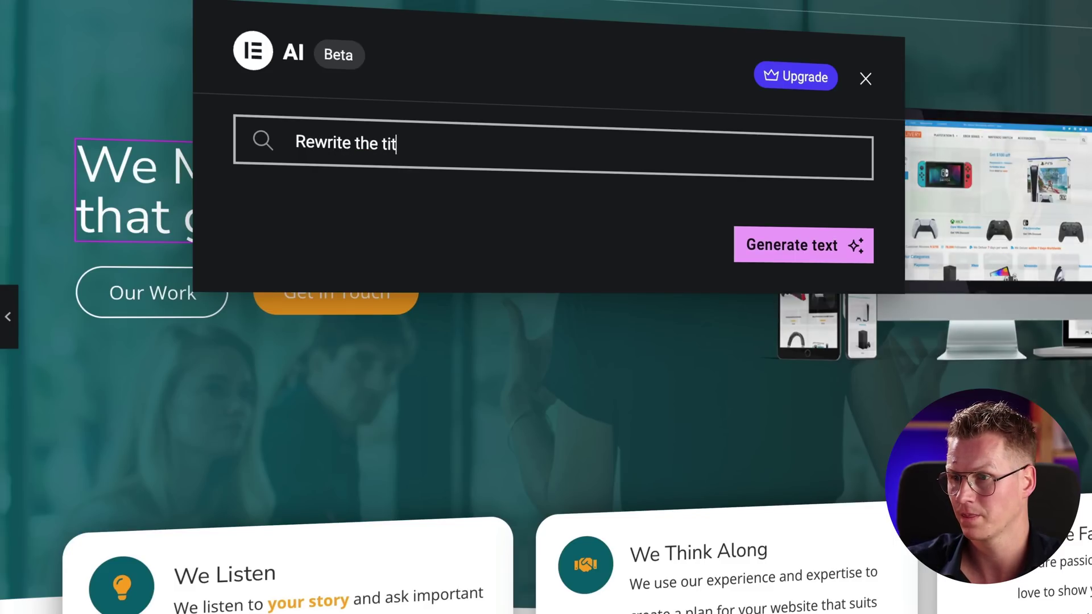
text(le and make it more engaging and S)
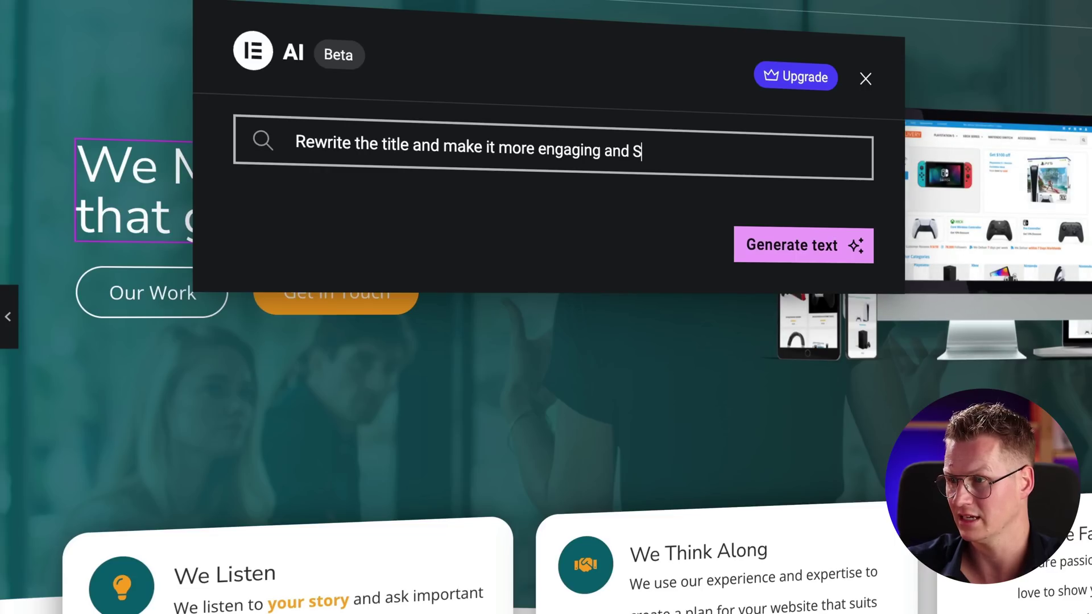
text(y:)
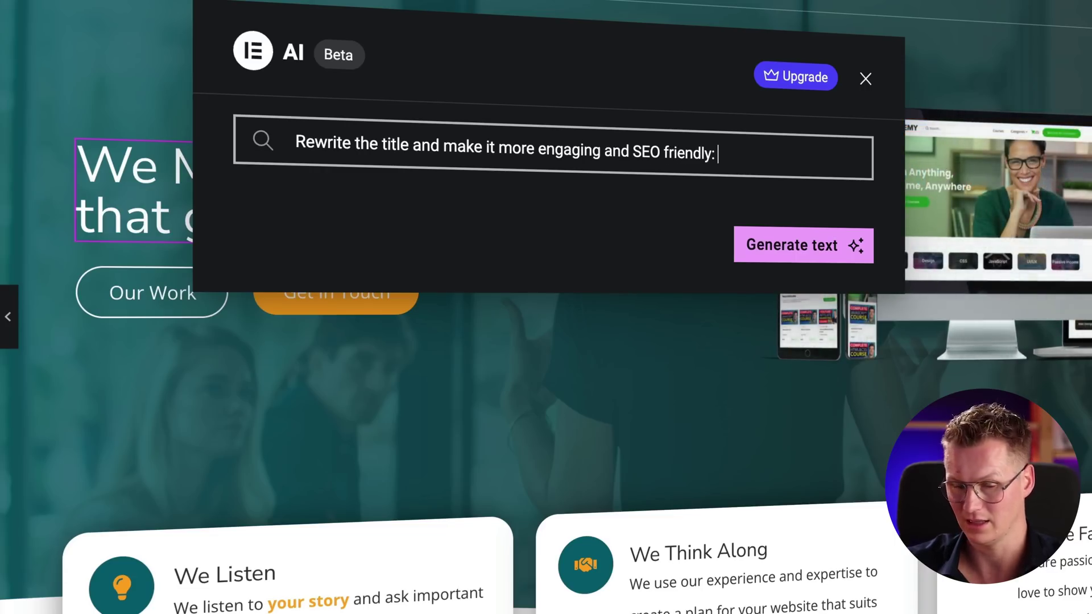
key(ctrl+v)
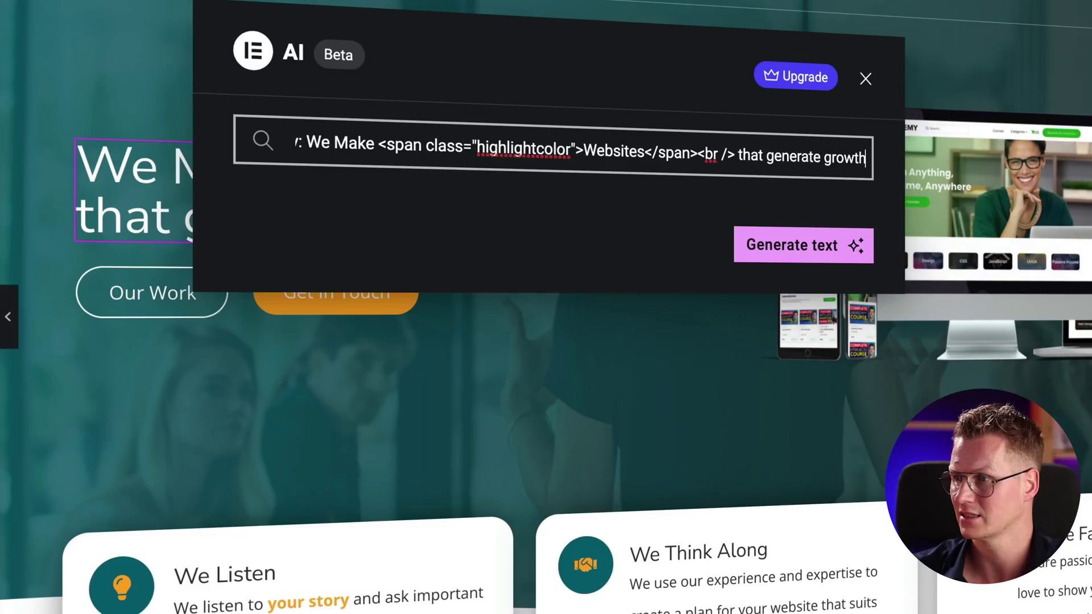
click(804, 251)
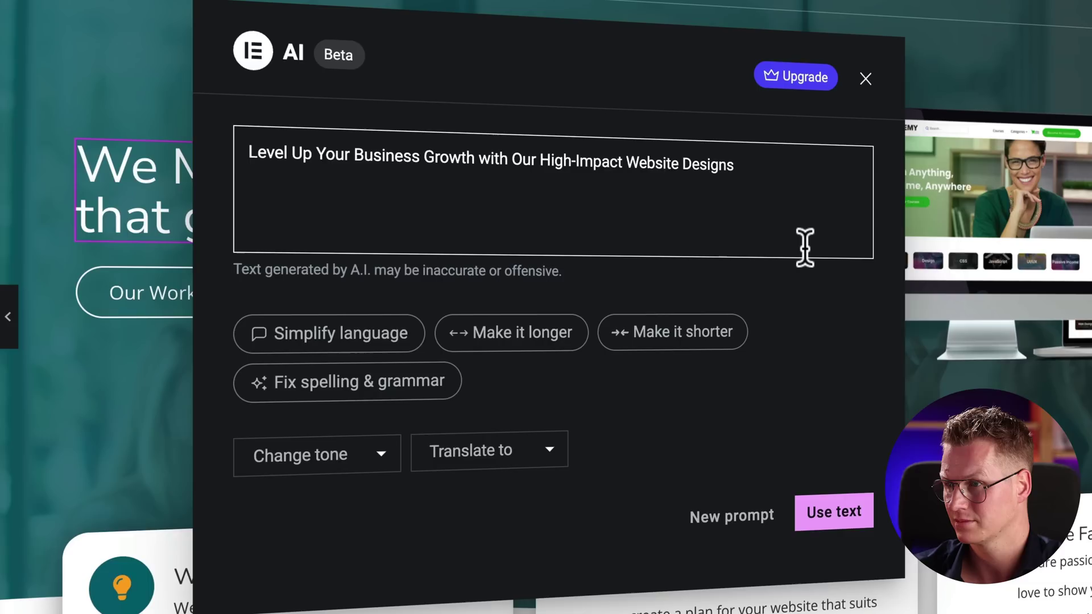
click(831, 518)
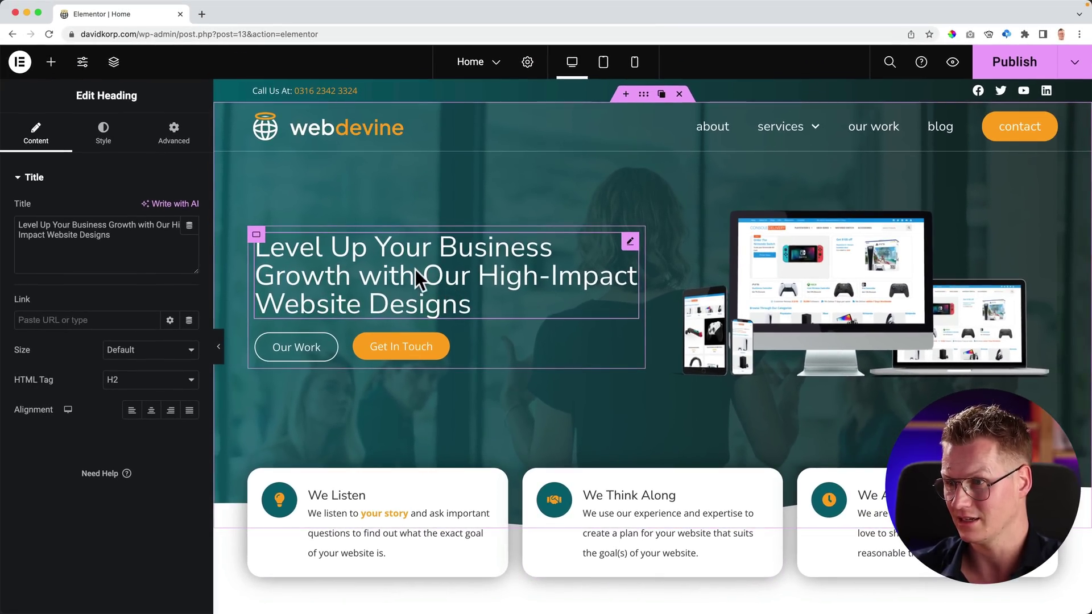
Simplify the title to 'Improve your business growth with our effective website designs'.
click(176, 202)
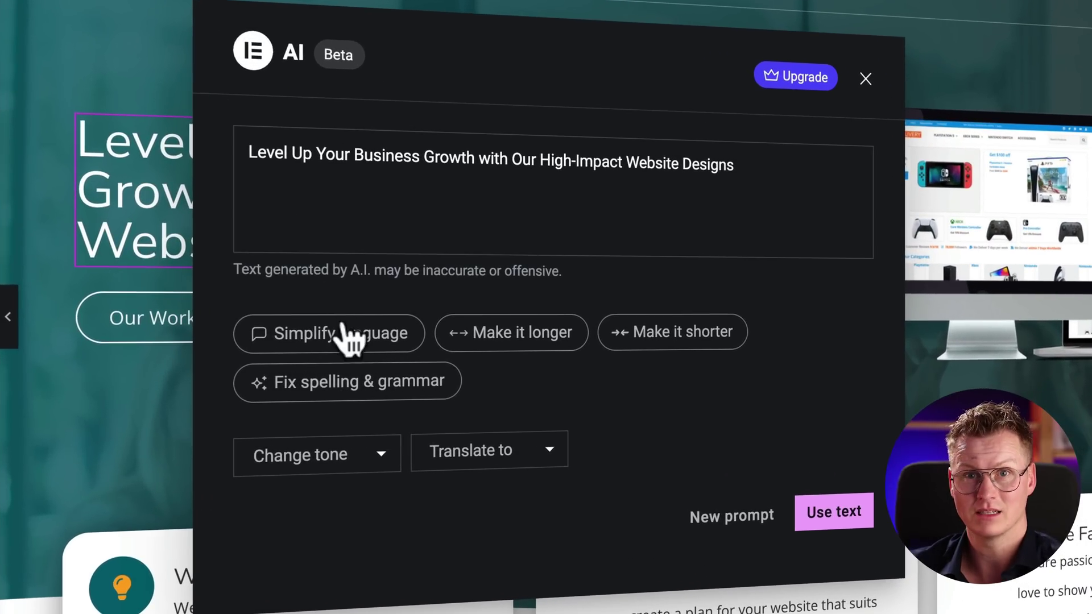
click(352, 336)
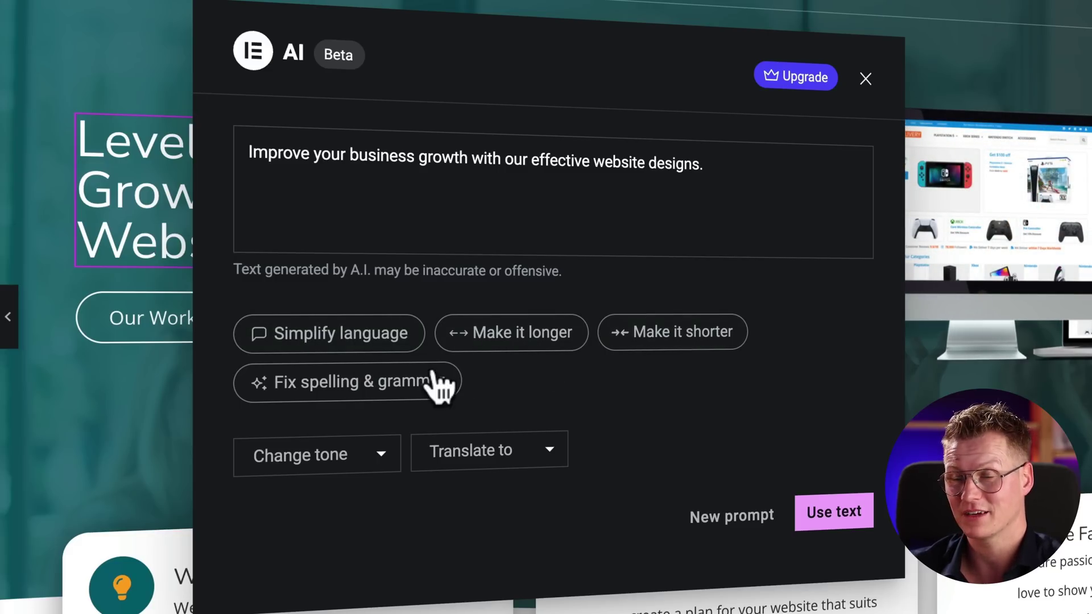
click(850, 521)
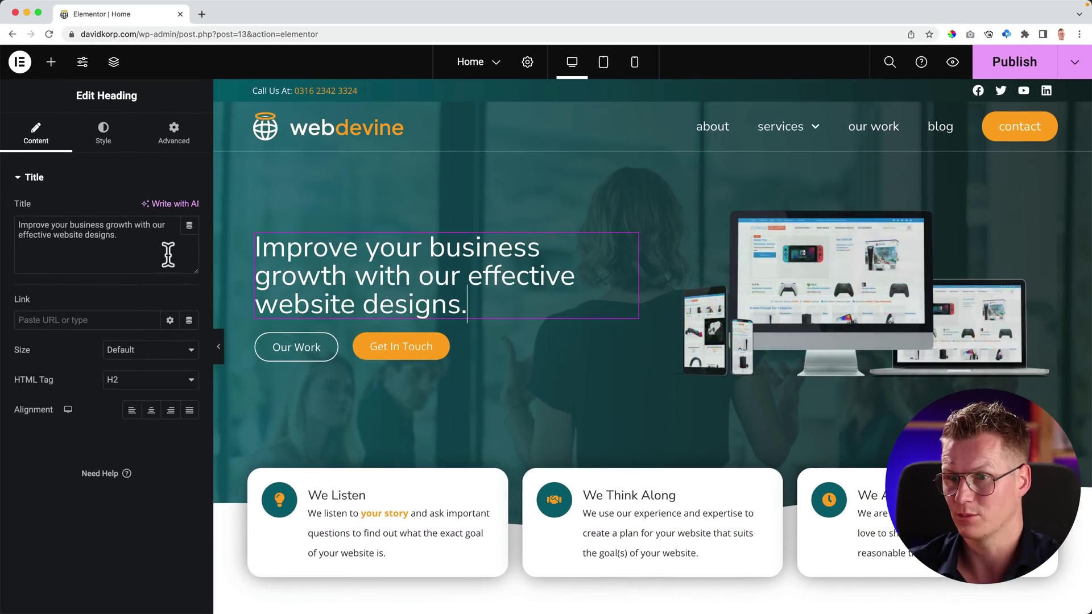
click(168, 254)
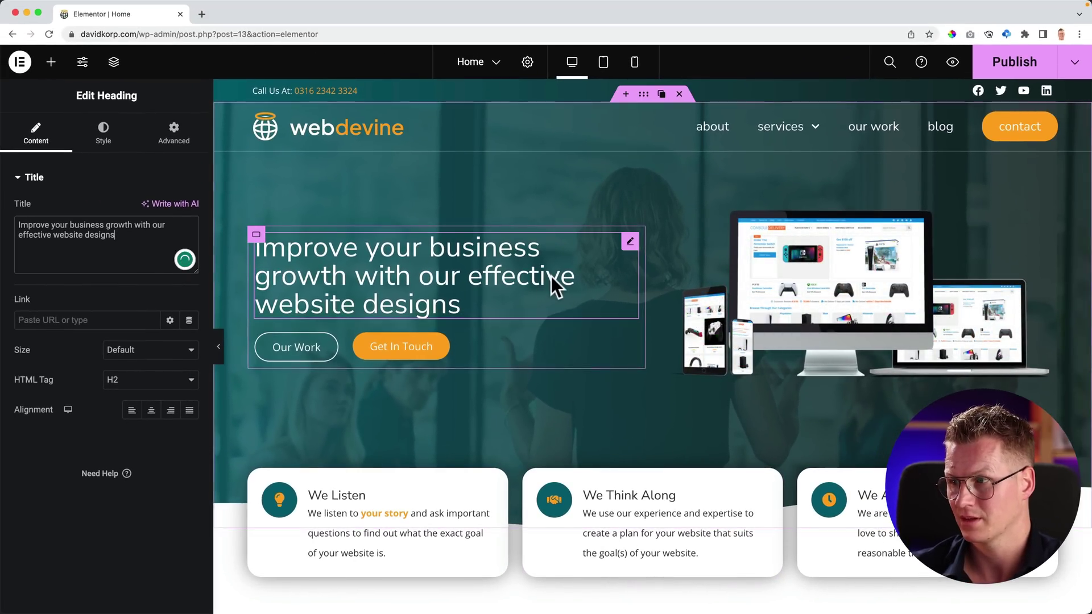
scroll(551, 276, down, 3)
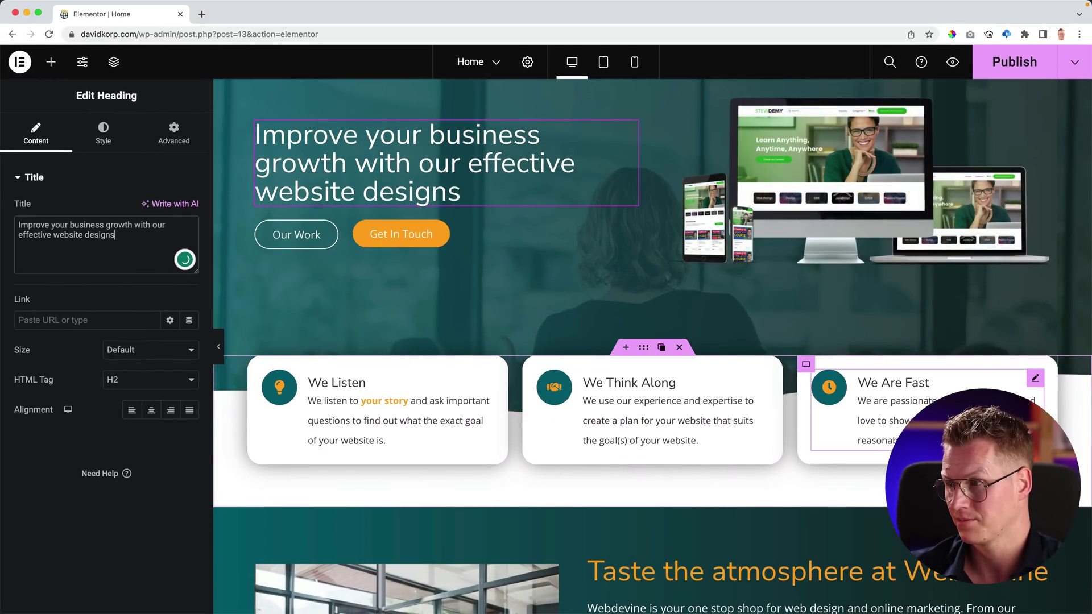
Rewrite the We Listen description with AI: 'We hear your story and ask questions to determine your website's precise goal.'.
click(357, 422)
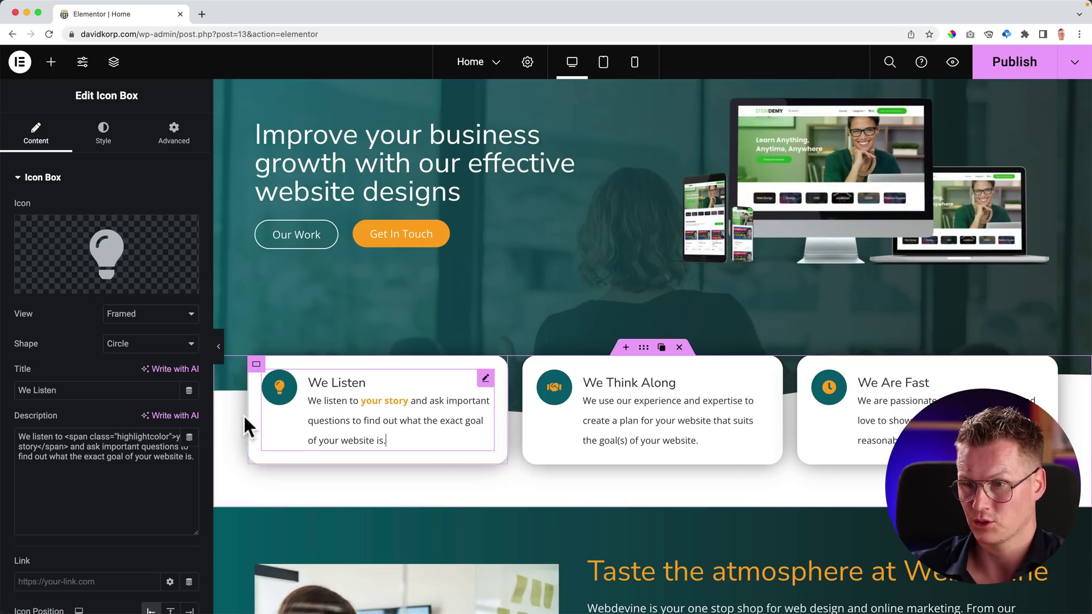
click(175, 416)
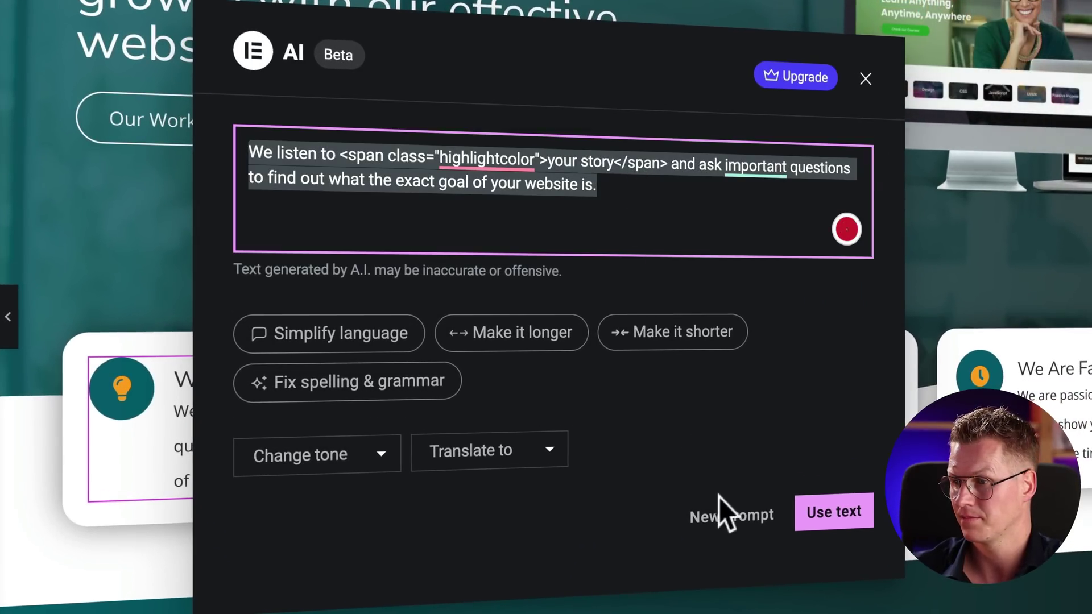
click(724, 515)
text(Re)
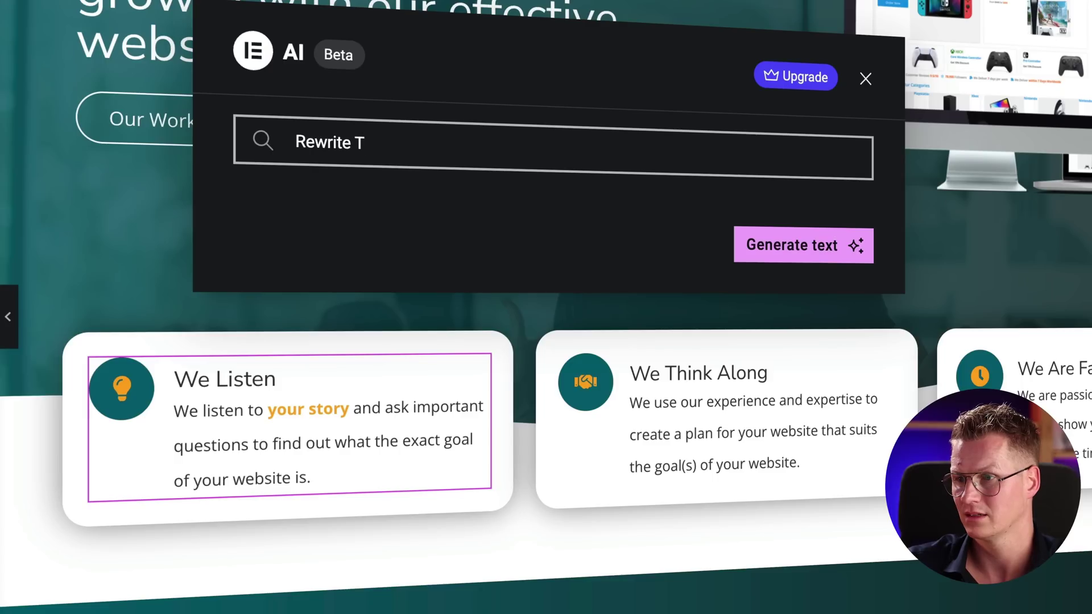
text(write the text in 20 words:)
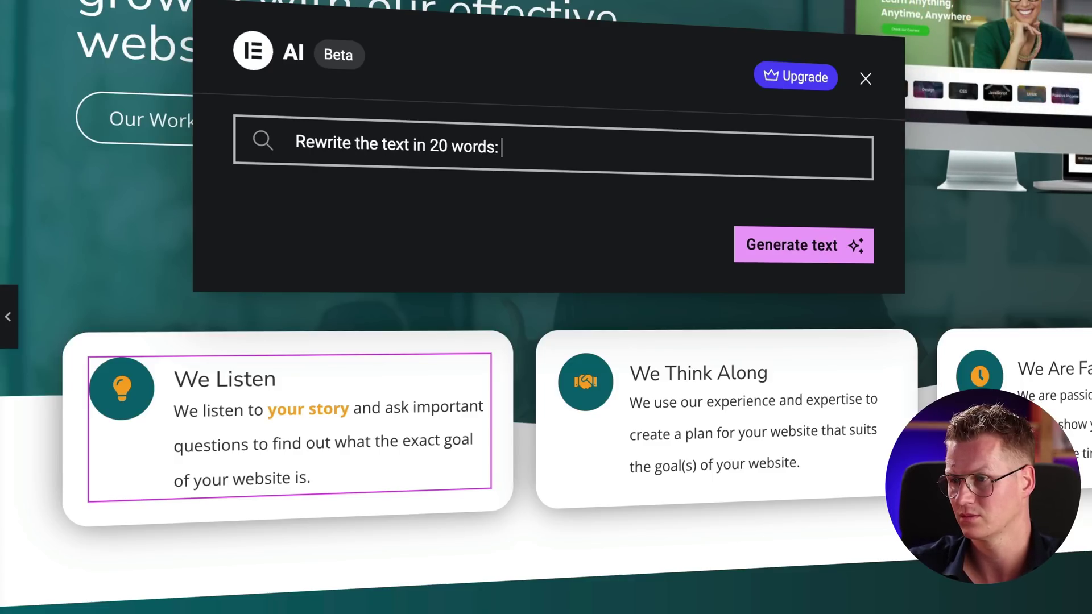
key(ctrl+v)
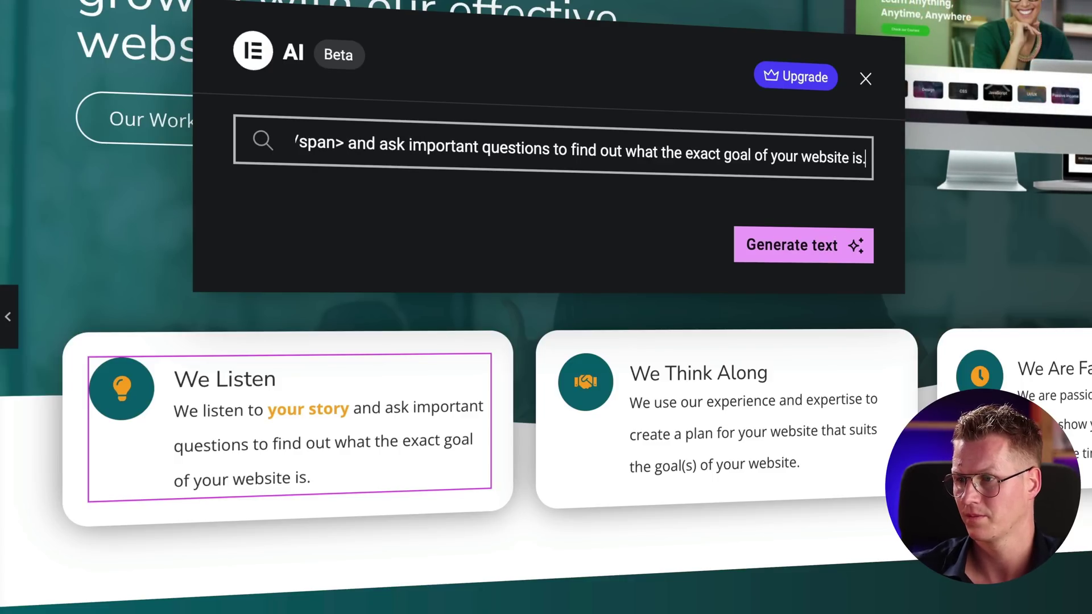
click(803, 253)
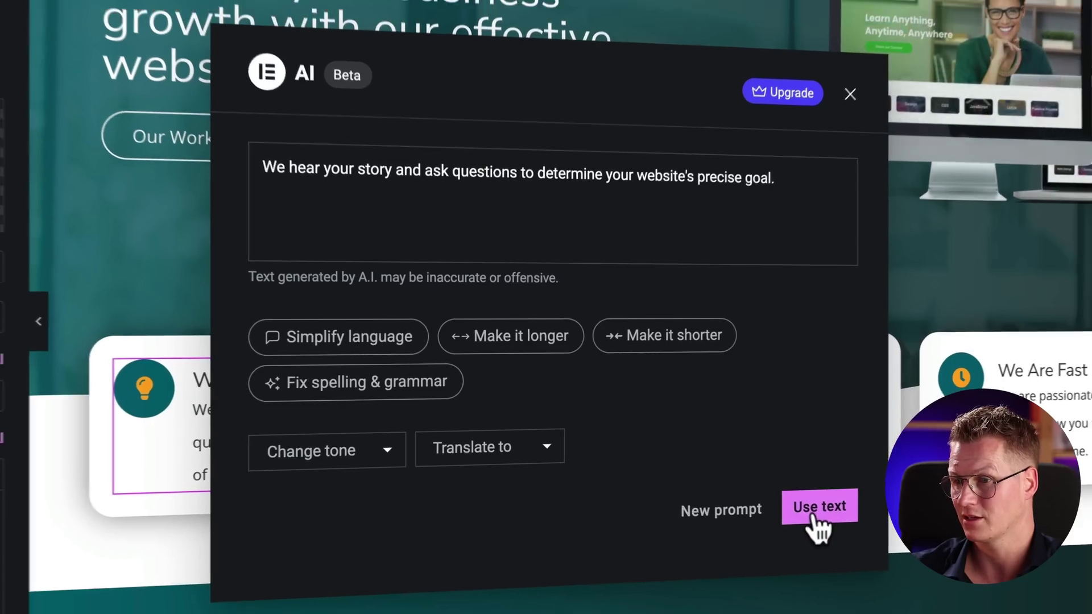
click(819, 507)
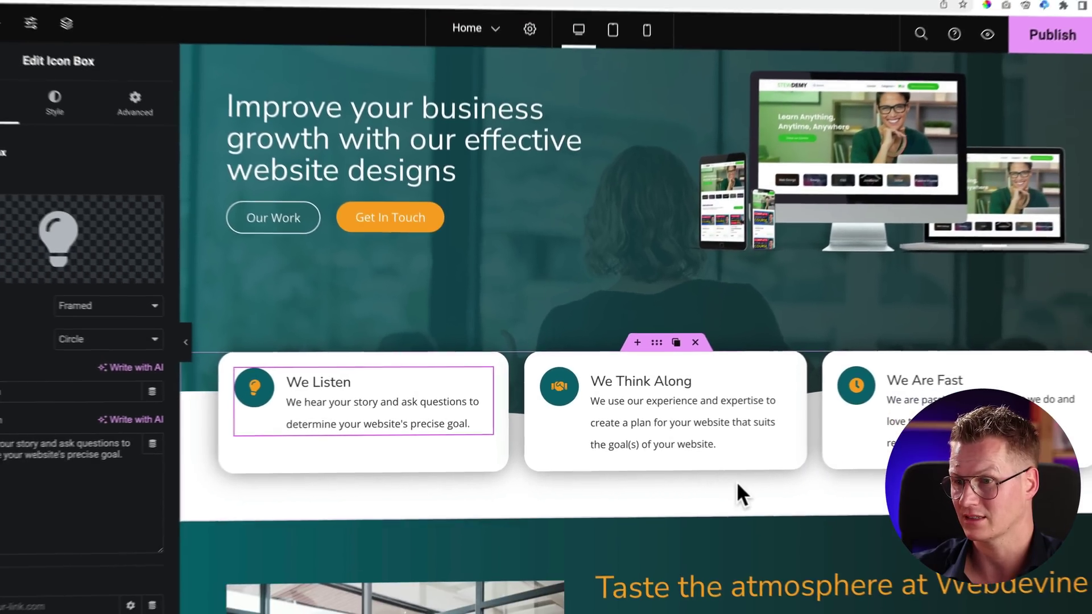
Have AI rewrite the We Think Along description in 20 words and apply it.
click(626, 409)
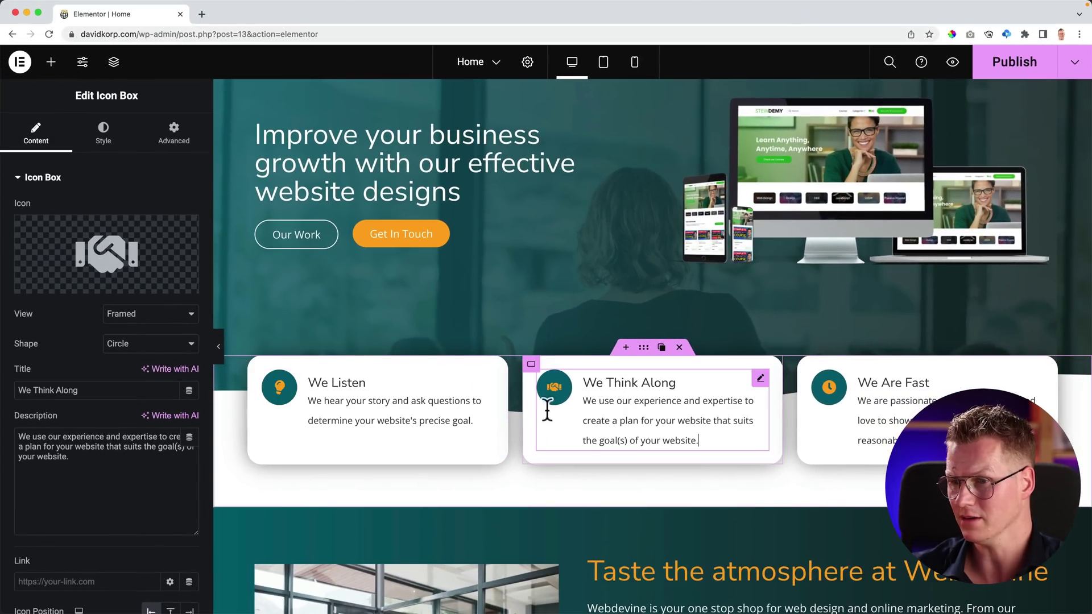
click(165, 417)
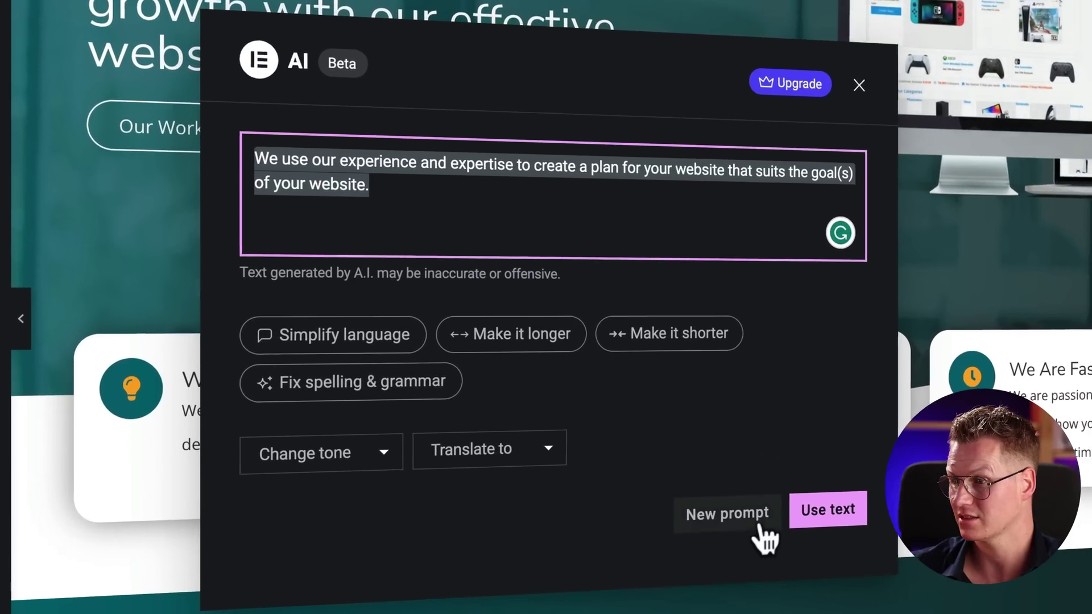
click(670, 483)
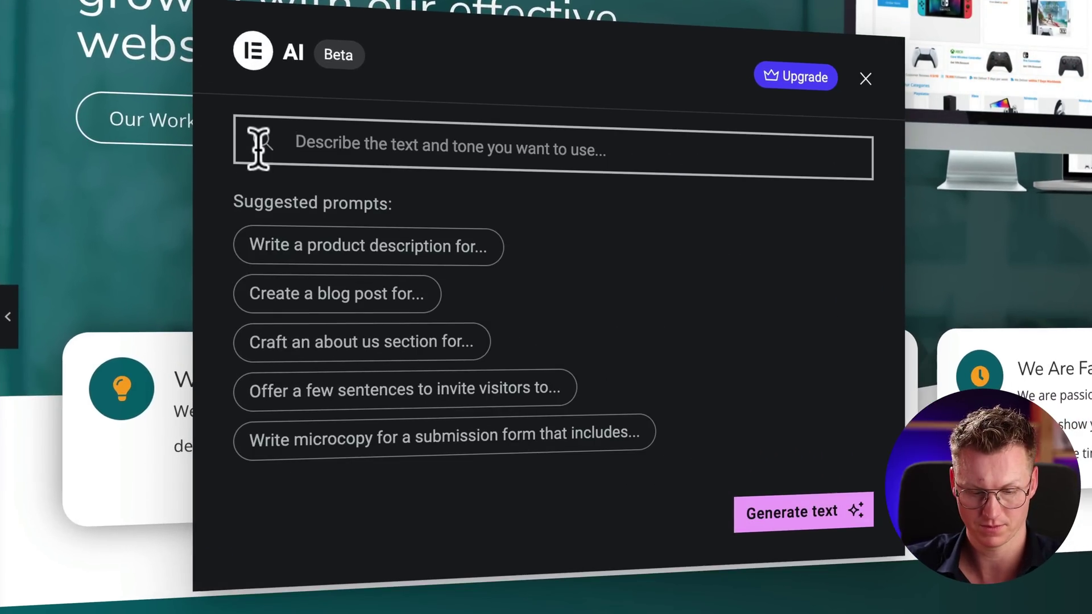
text(Rewereite)
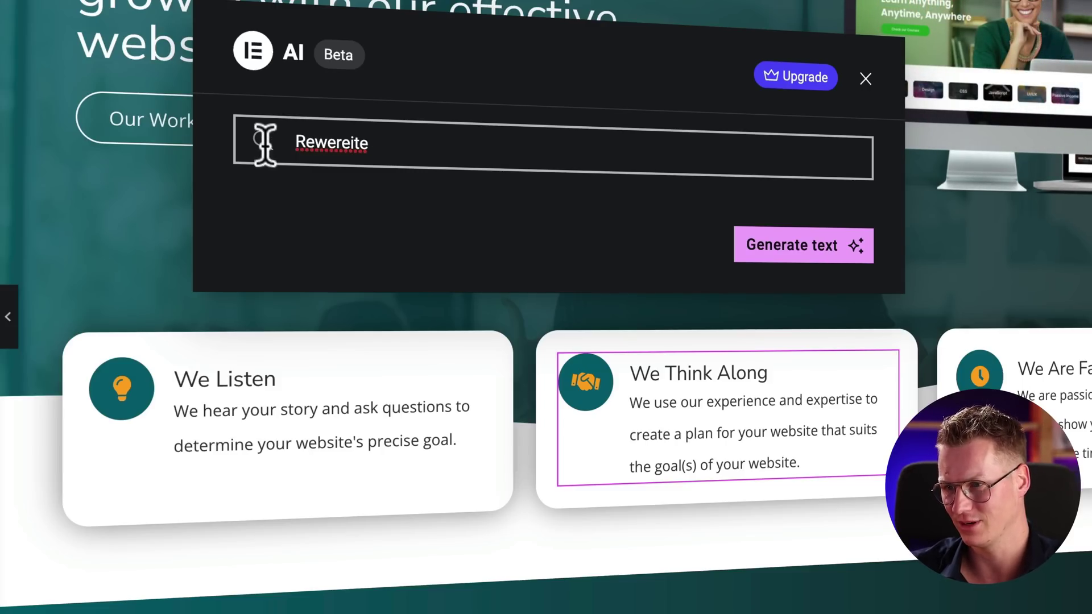
click(342, 142)
key(BackSpace)
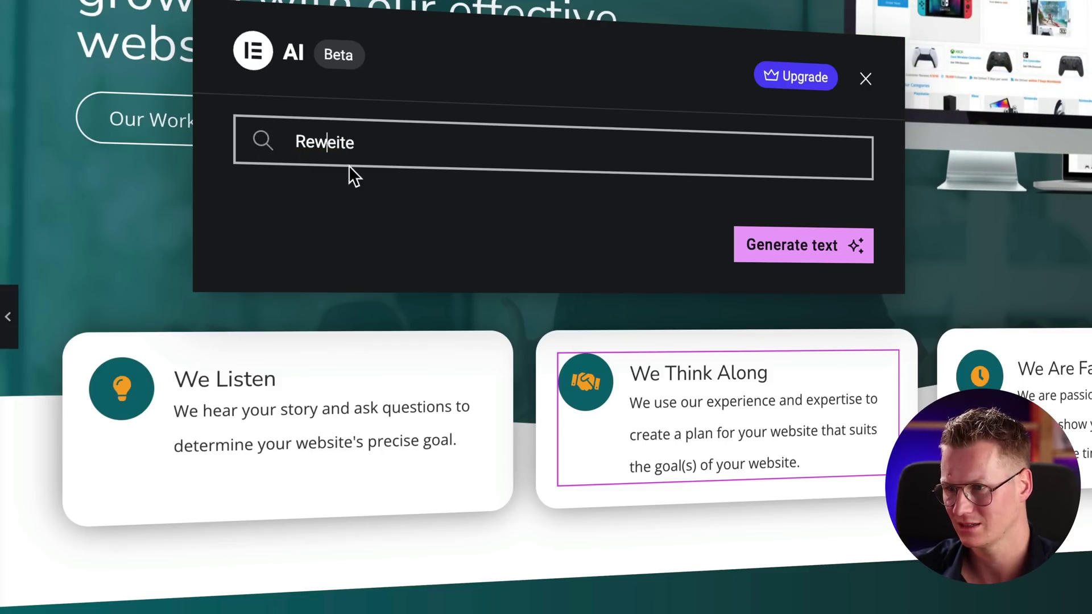
click(387, 149)
text(this t)
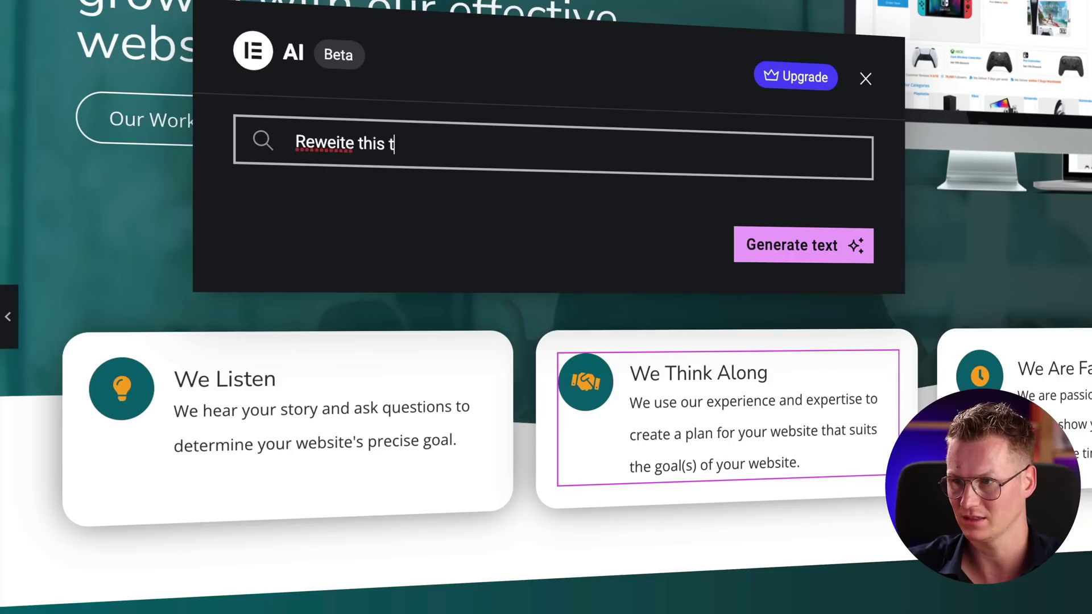
text(ext in 20 words:)
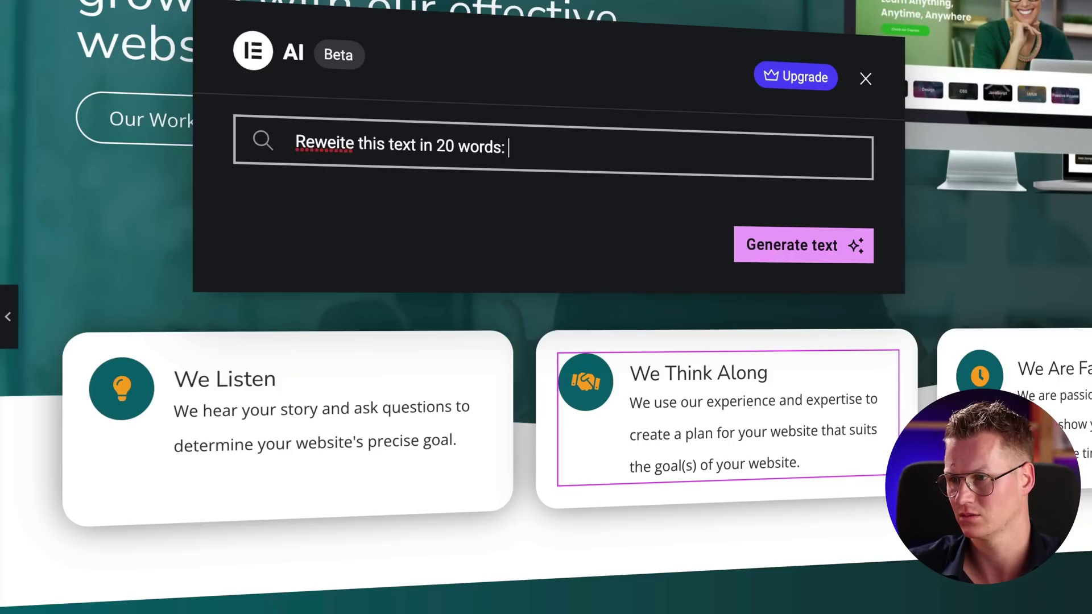
text(We use our experience and expertise to create a plan for your website that suits the goal(s) of your website.)
click(765, 247)
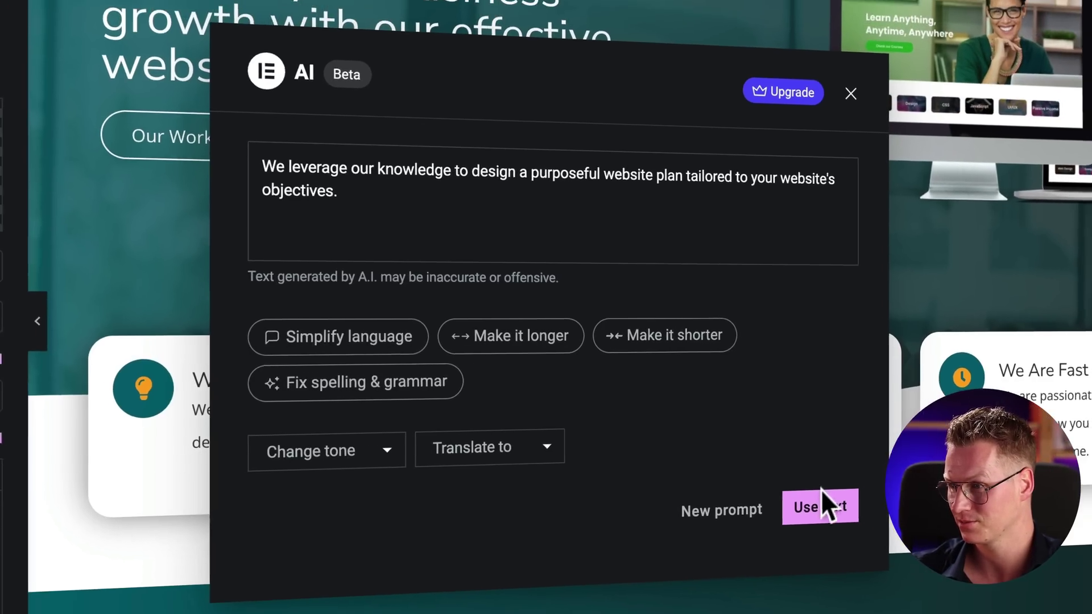
click(833, 511)
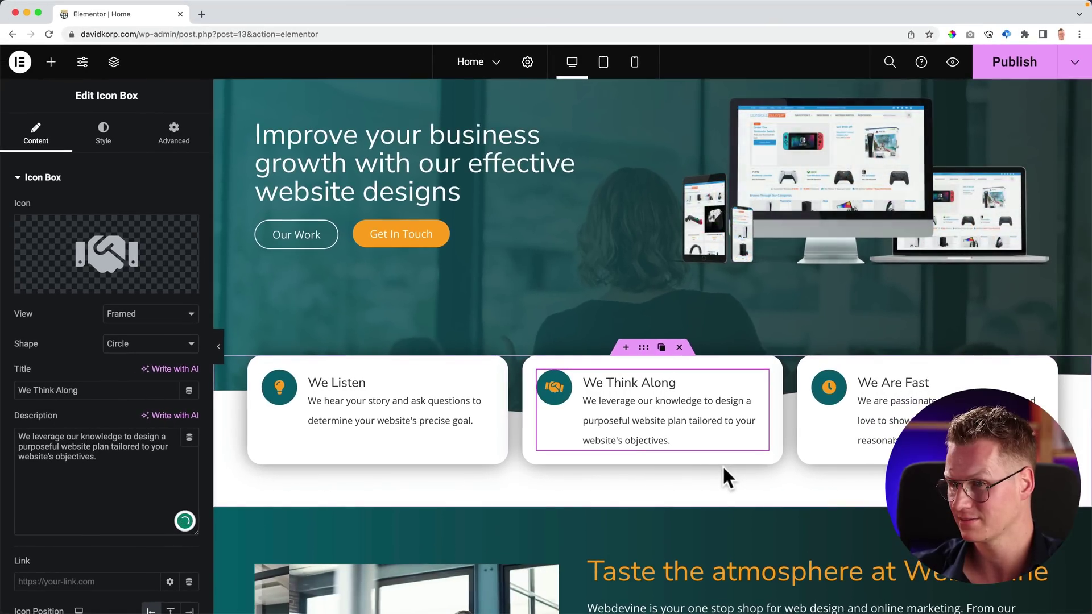
Simplify it to 'We use our expertise to create a website plan that fits your website's goals.'.
click(166, 417)
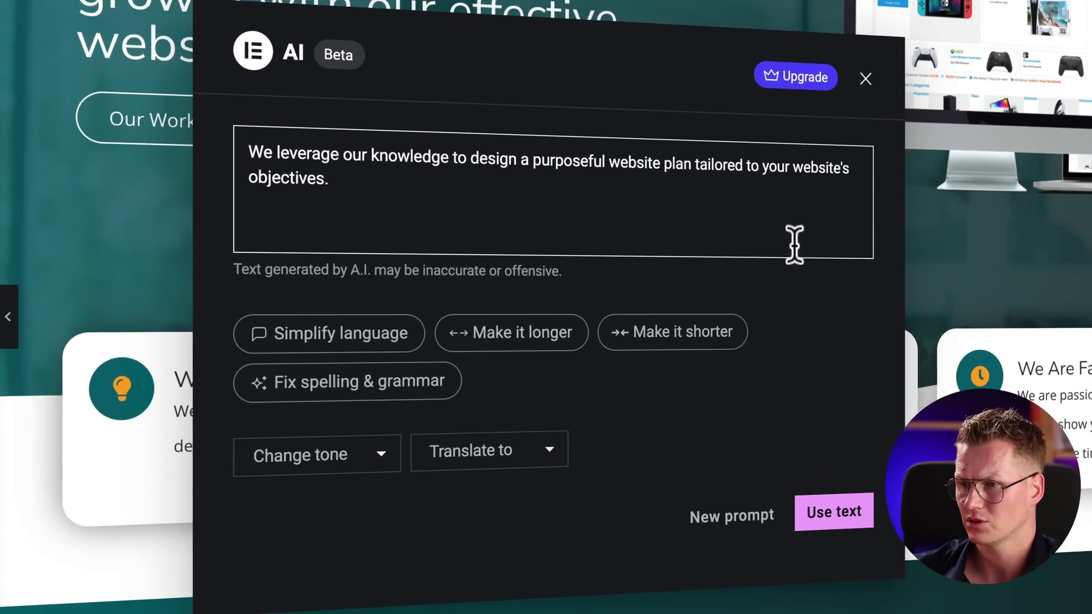
click(379, 354)
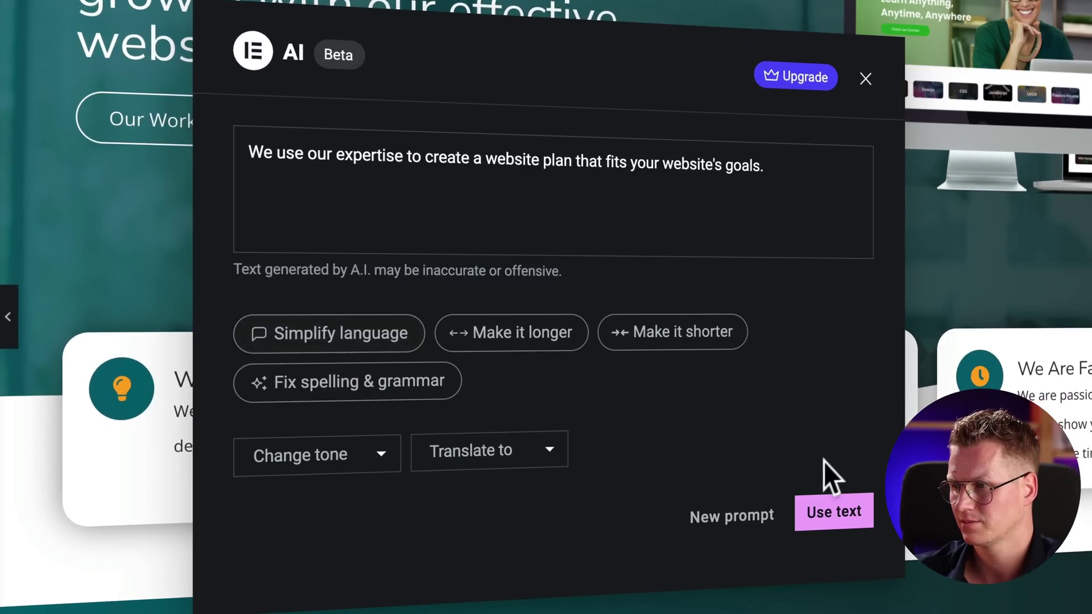
click(833, 512)
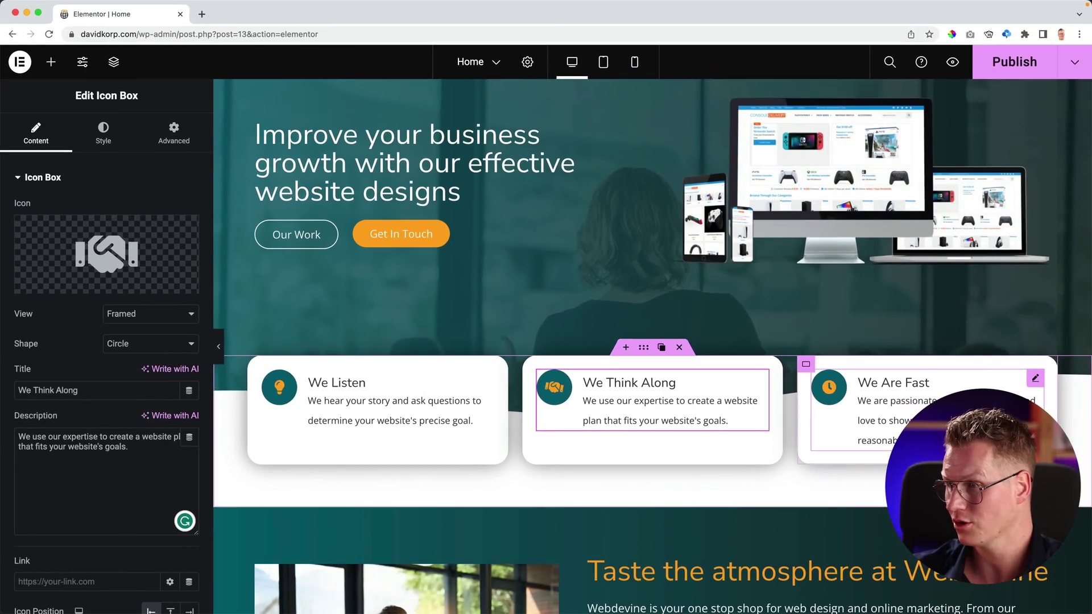
Have AI make the We Are Fast description convert better and apply it.
click(995, 398)
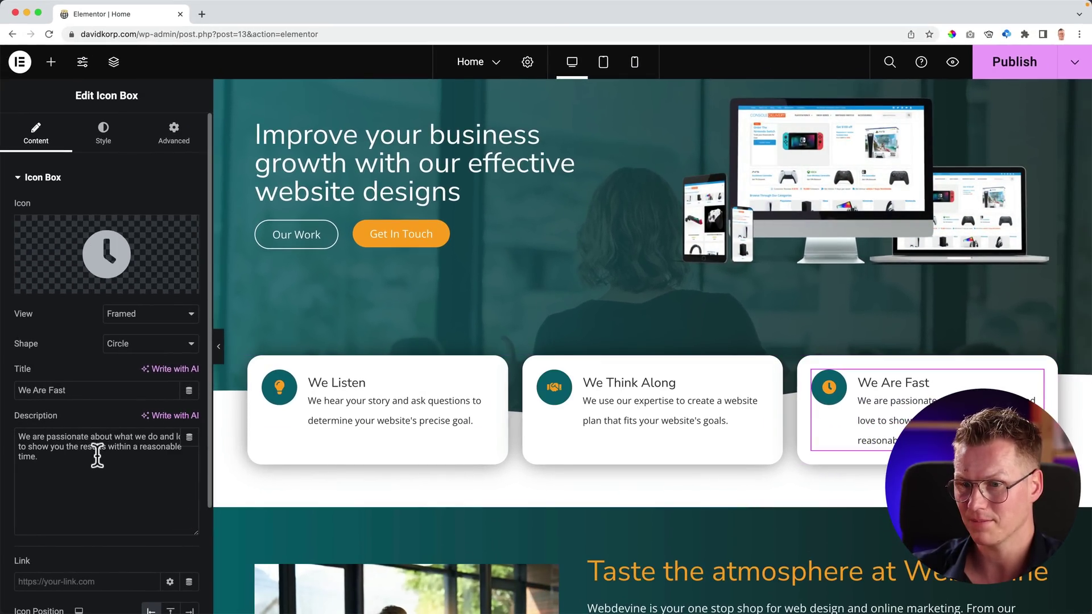
click(174, 416)
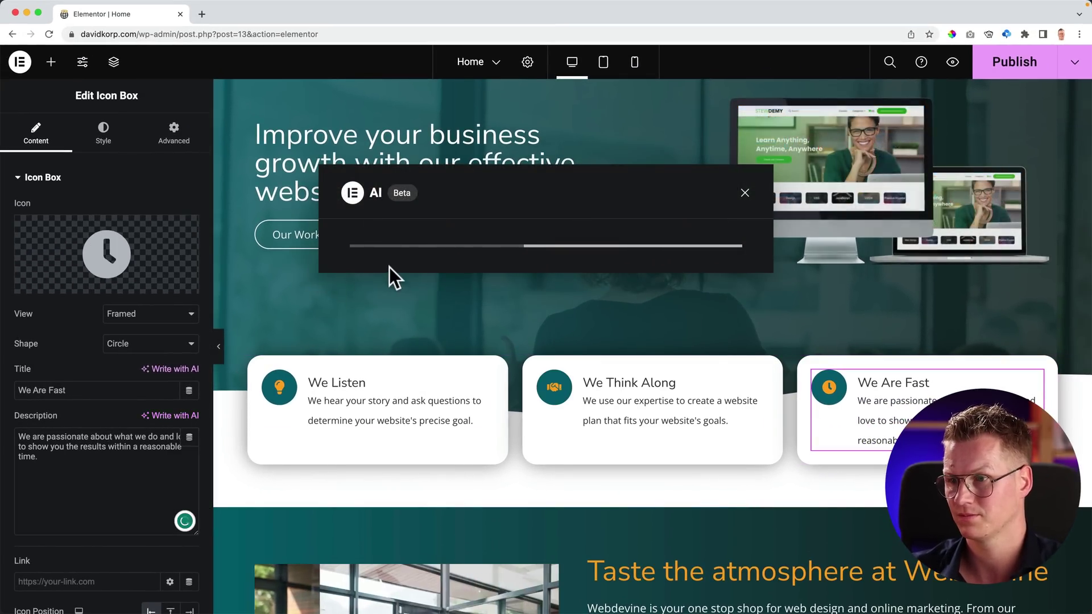
click(431, 279)
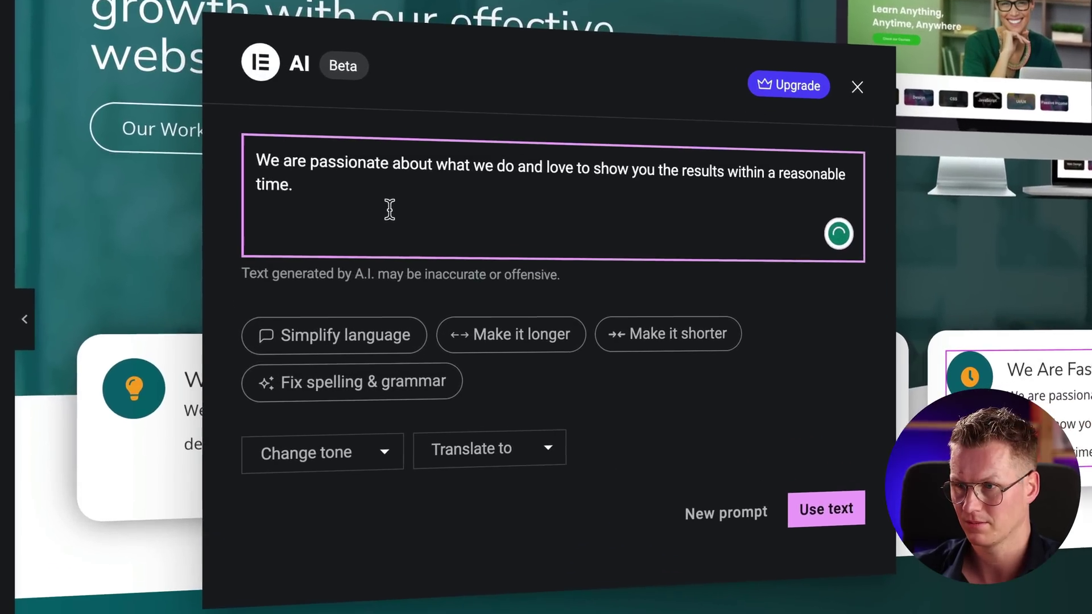
key(super+a)
key(super+c)
click(722, 514)
click(419, 141)
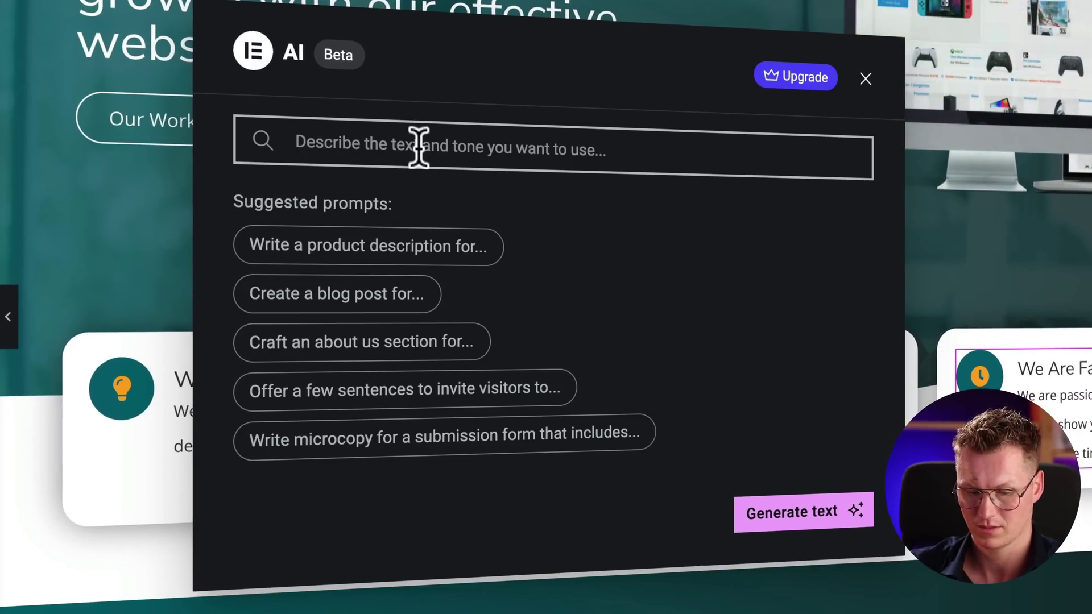
text(Make this t)
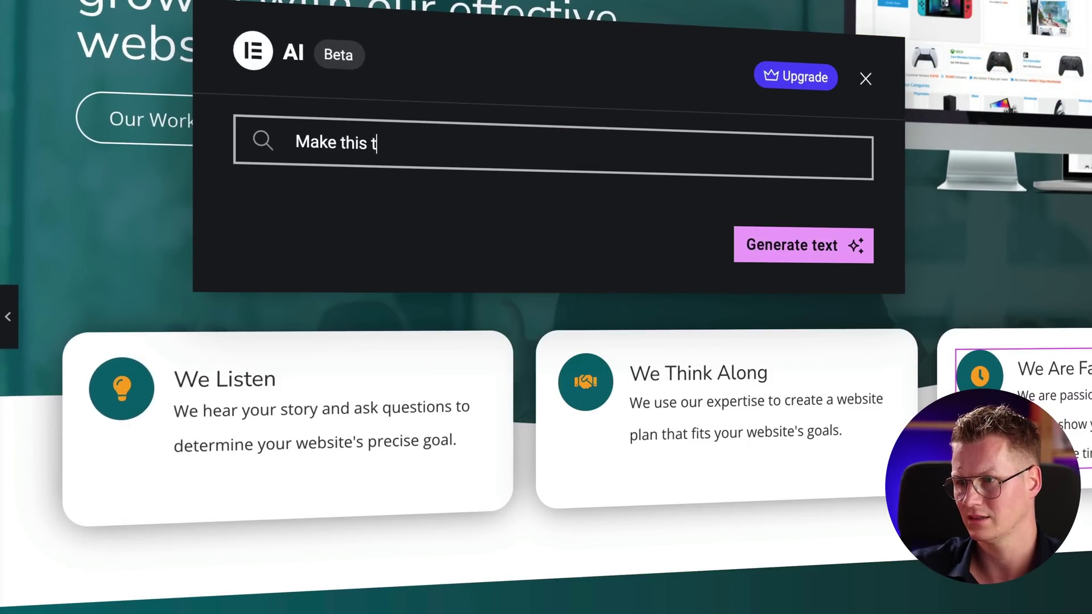
text(ext convert b)
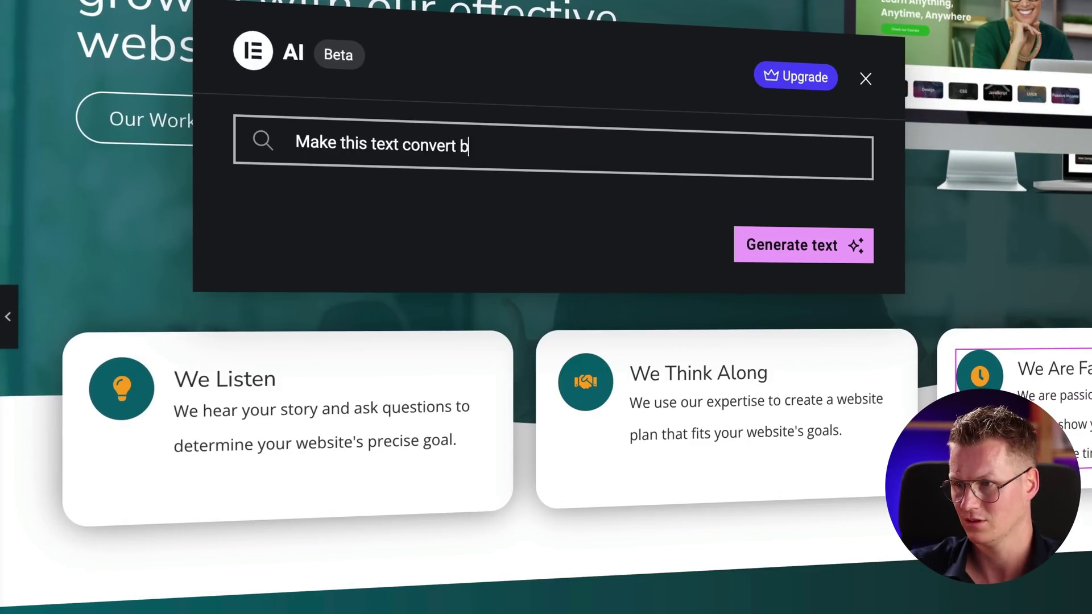
text(etter:)
key(super+v)
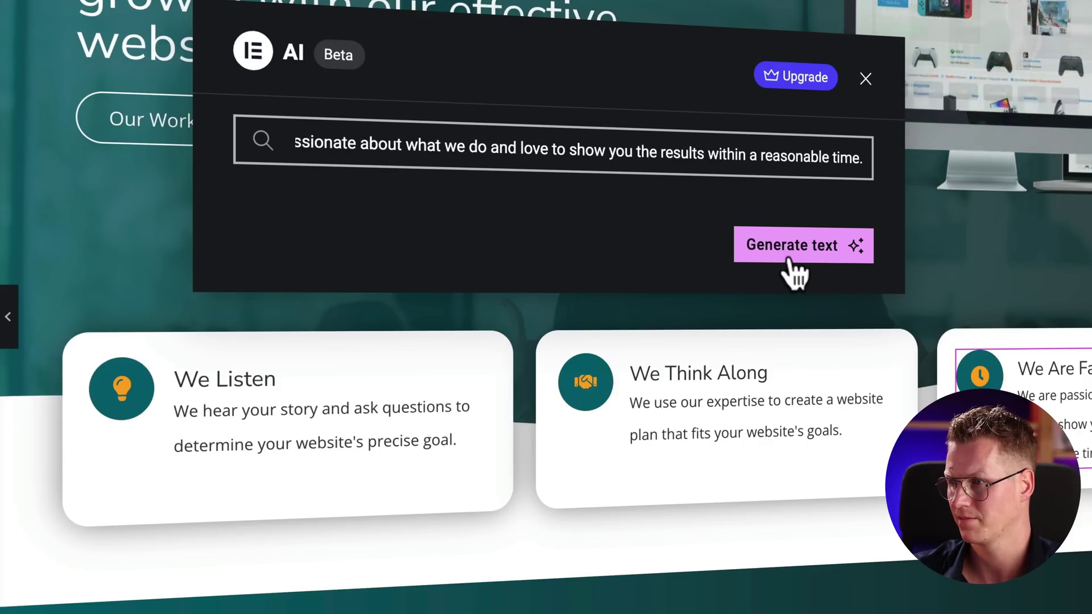
click(790, 263)
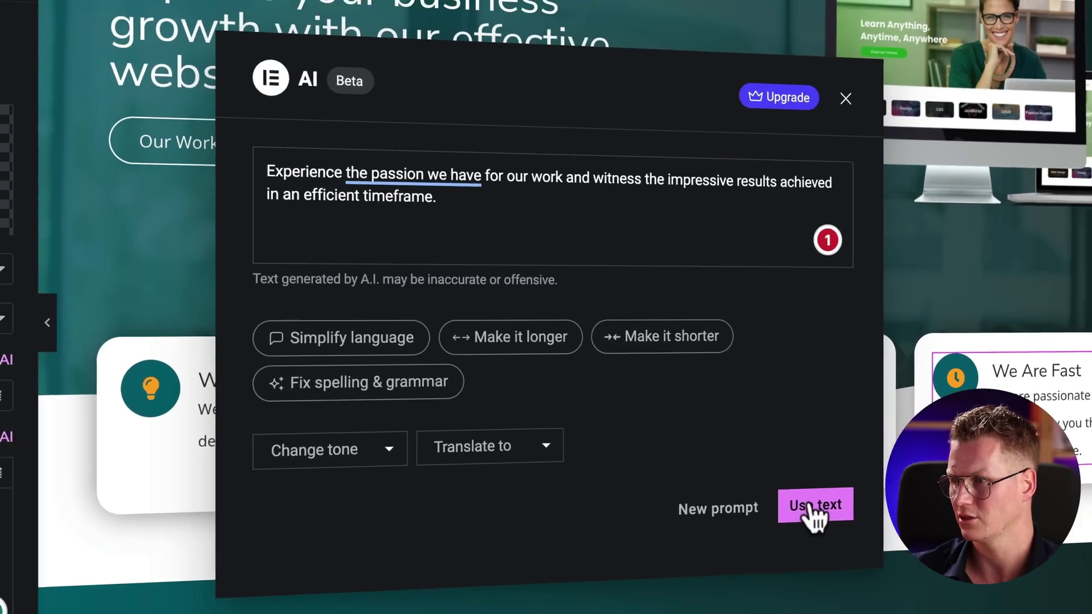
click(834, 512)
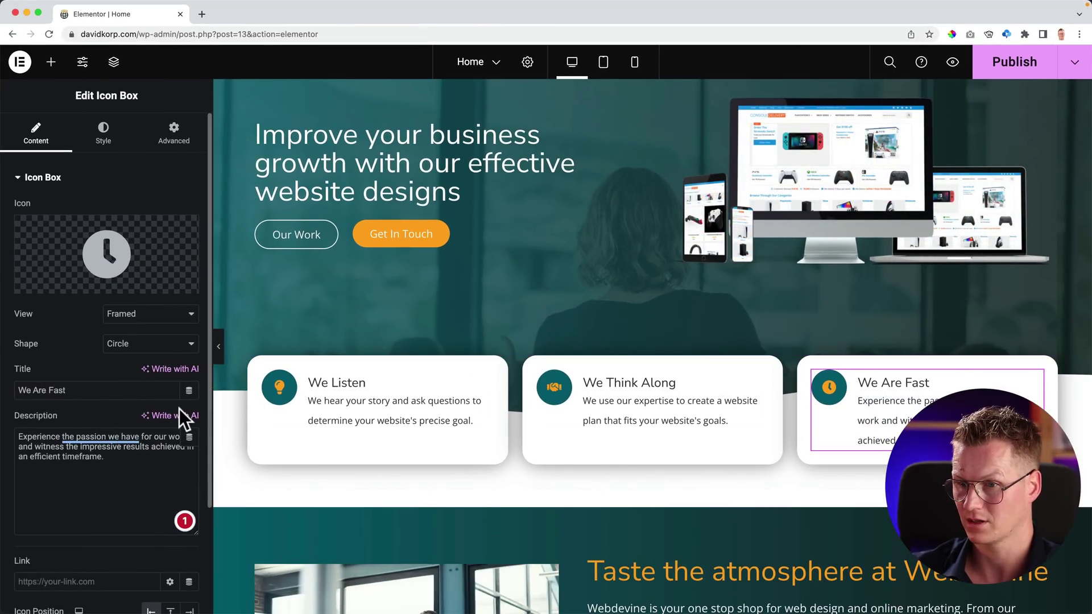
Prompt AI to rewrite the new We Are Fast description into 20 words.
click(177, 415)
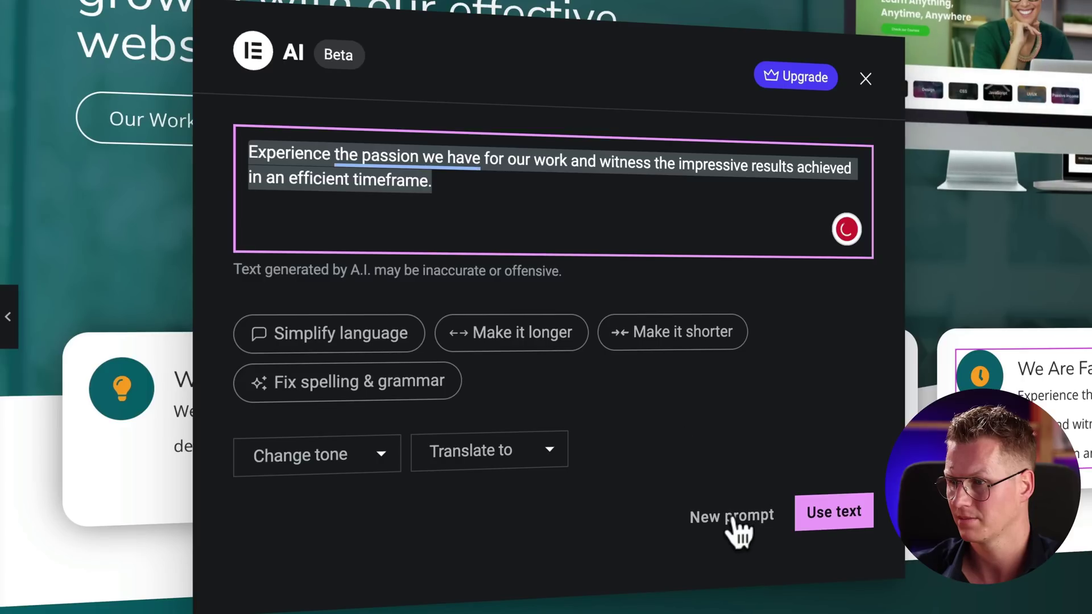
click(733, 518)
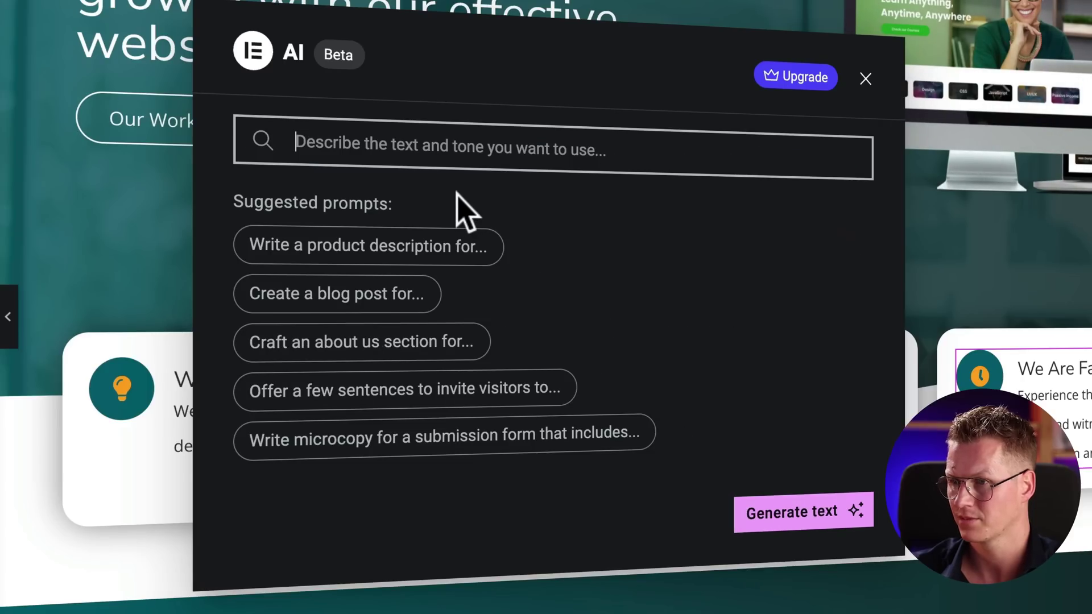
text(Rewerite t)
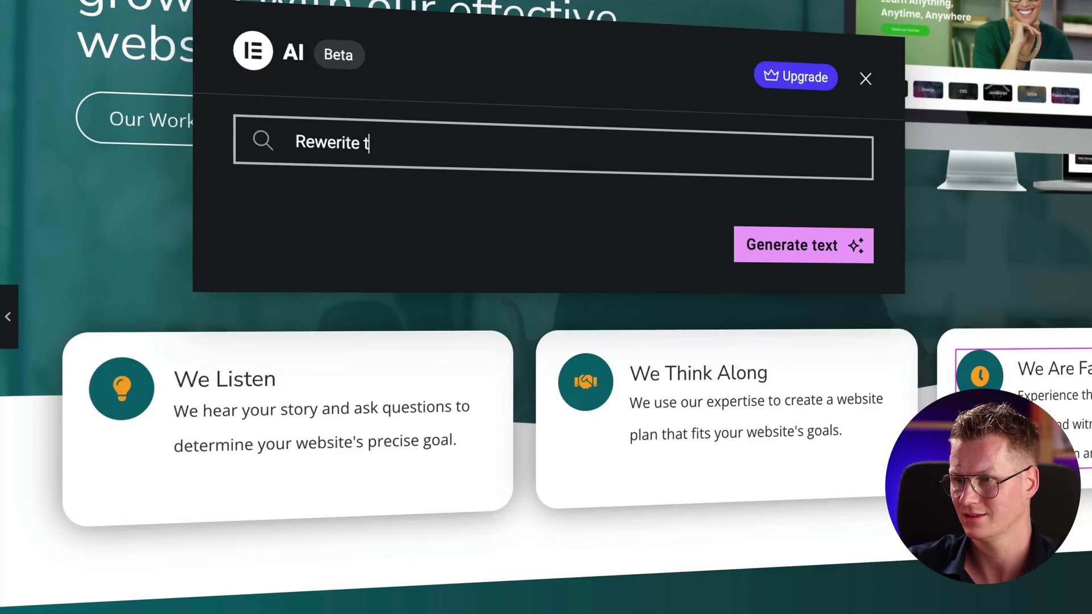
text(his into 20 wor)
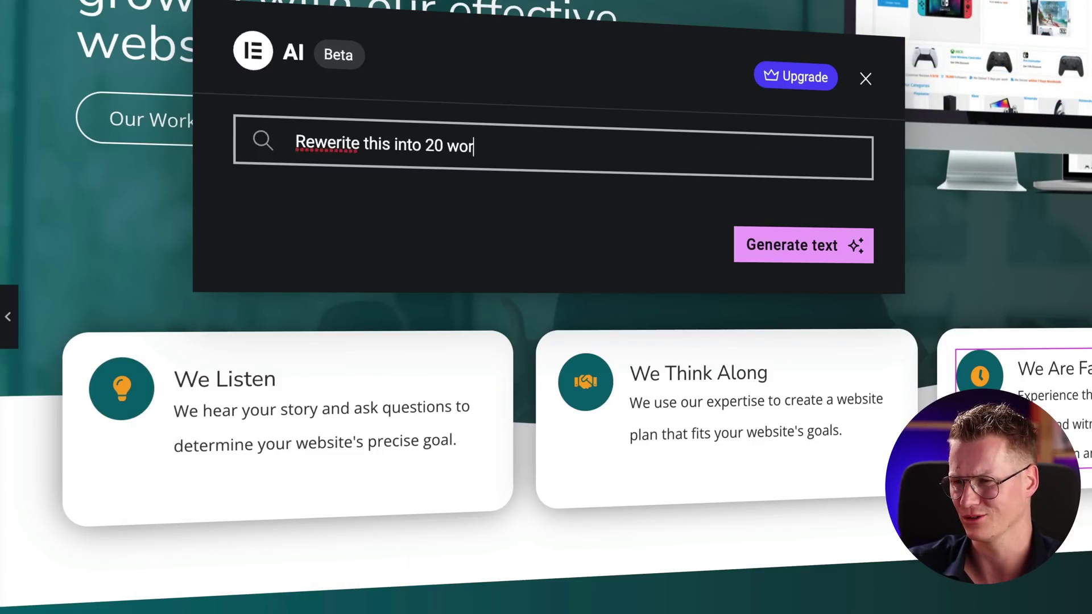
text(ds:)
key(ctrl+v)
click(774, 245)
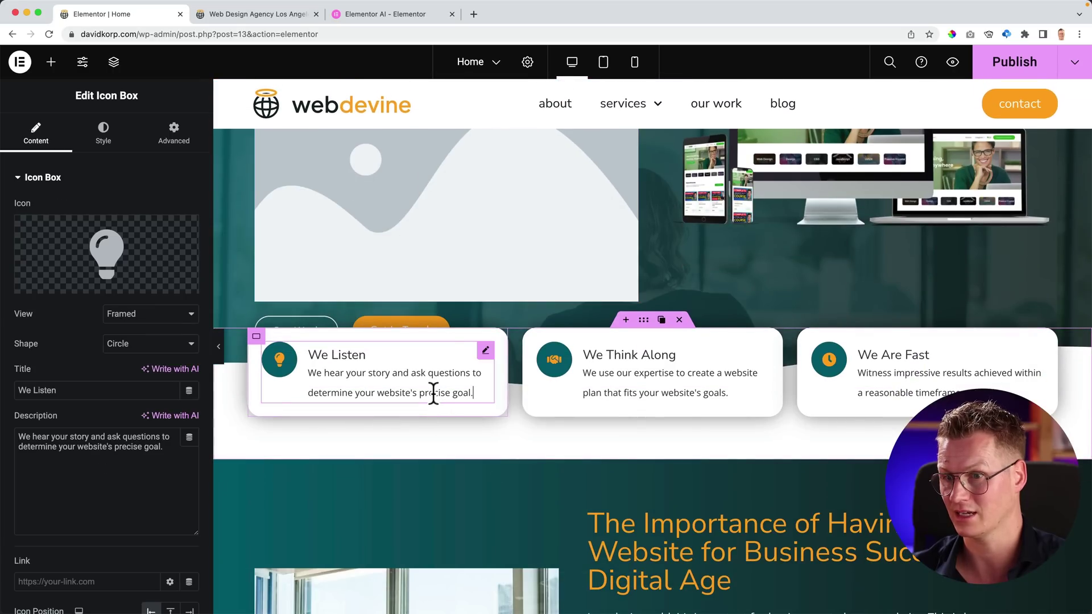
click(171, 415)
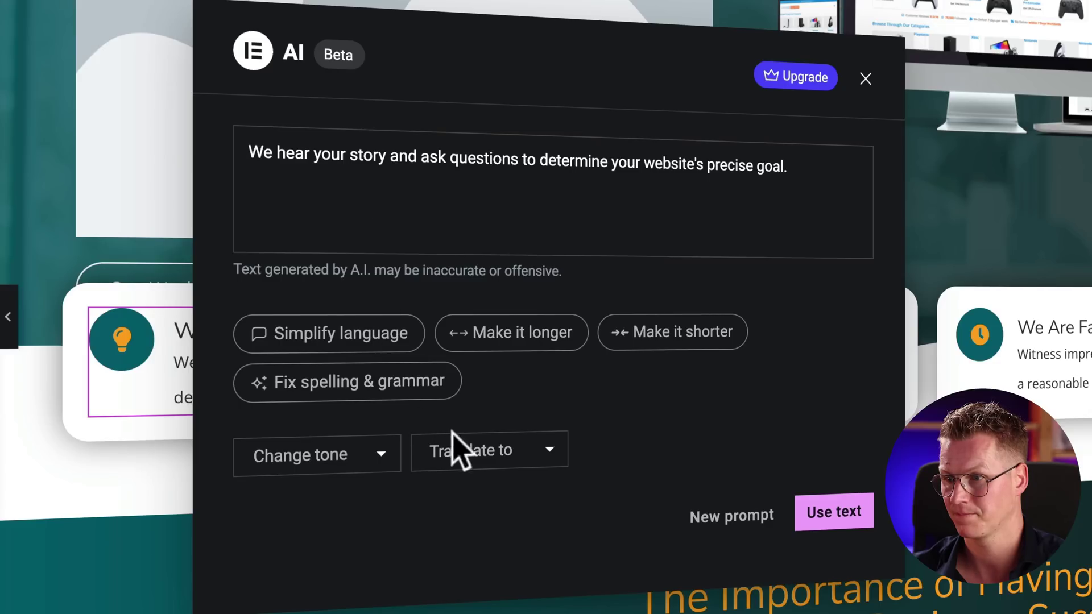
click(461, 446)
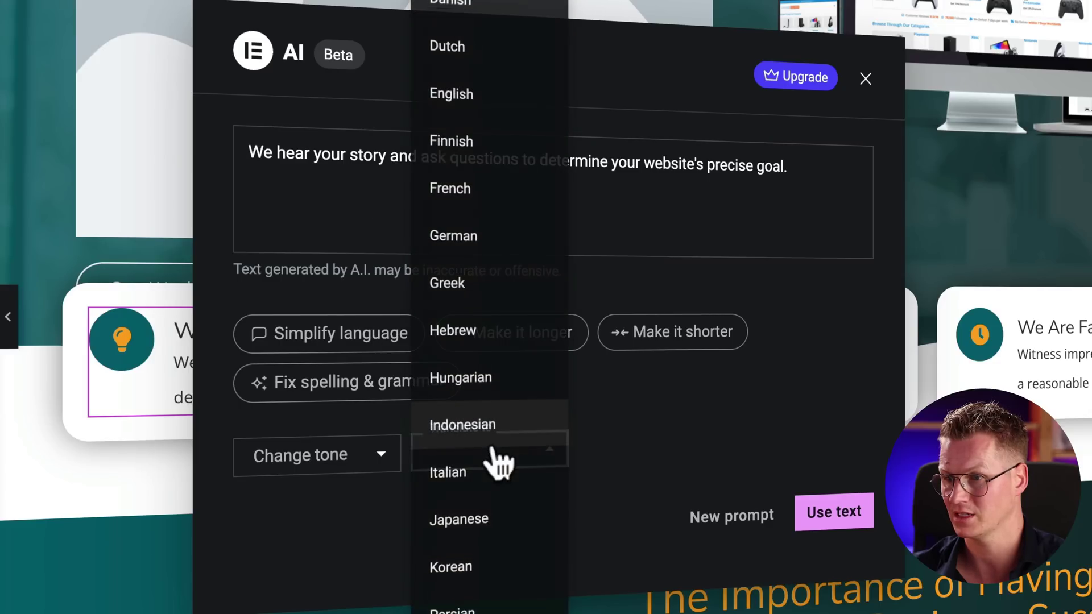
click(459, 48)
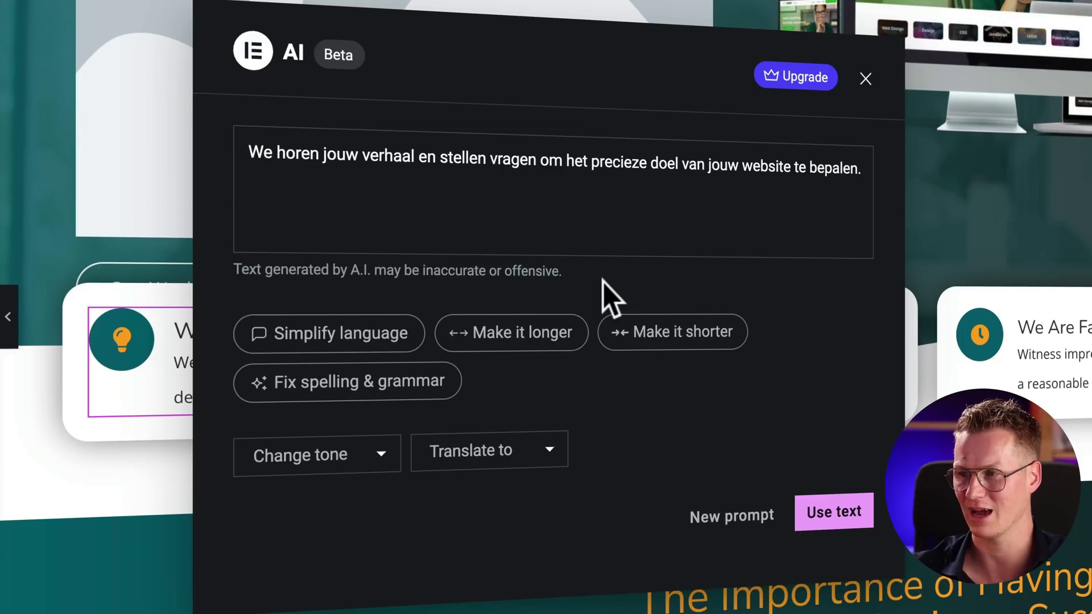
click(865, 78)
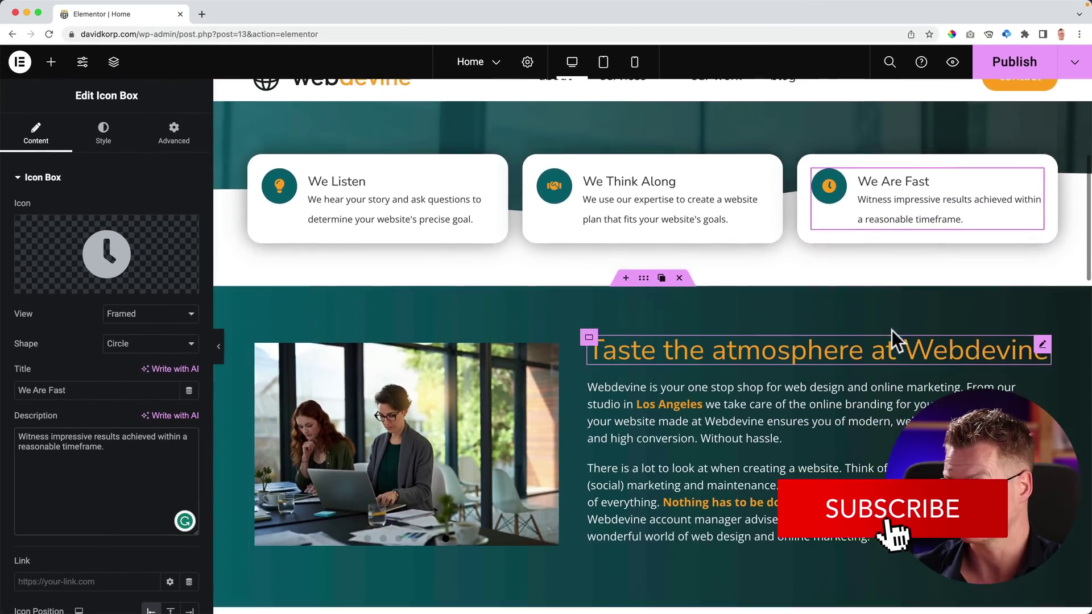
Prompt AI for the Taste the atmosphere text block: why every business needs a website.
scroll(853, 324, down, 3)
click(793, 320)
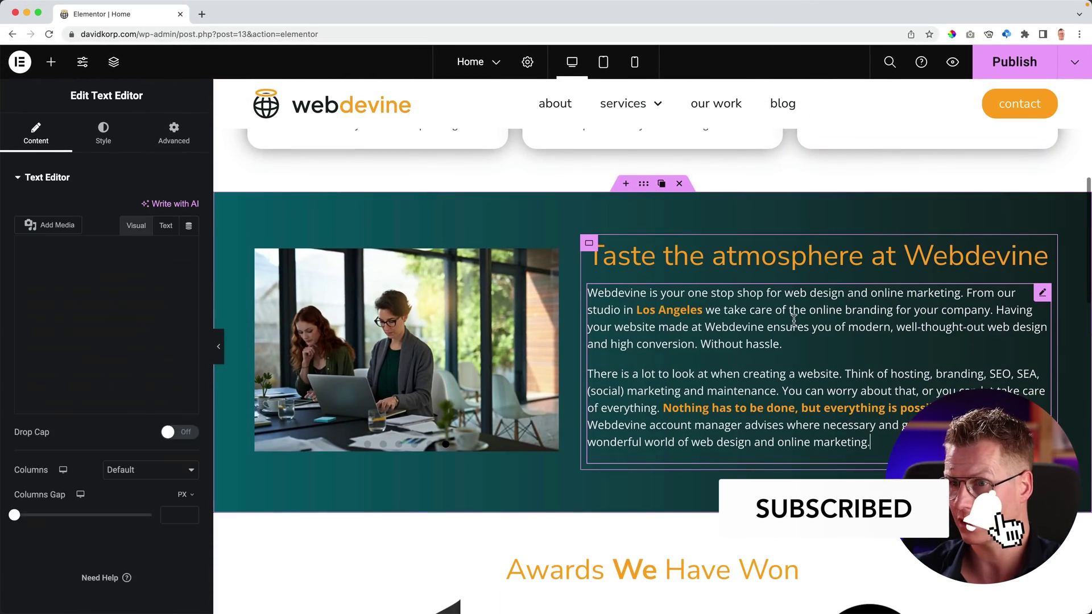
click(172, 203)
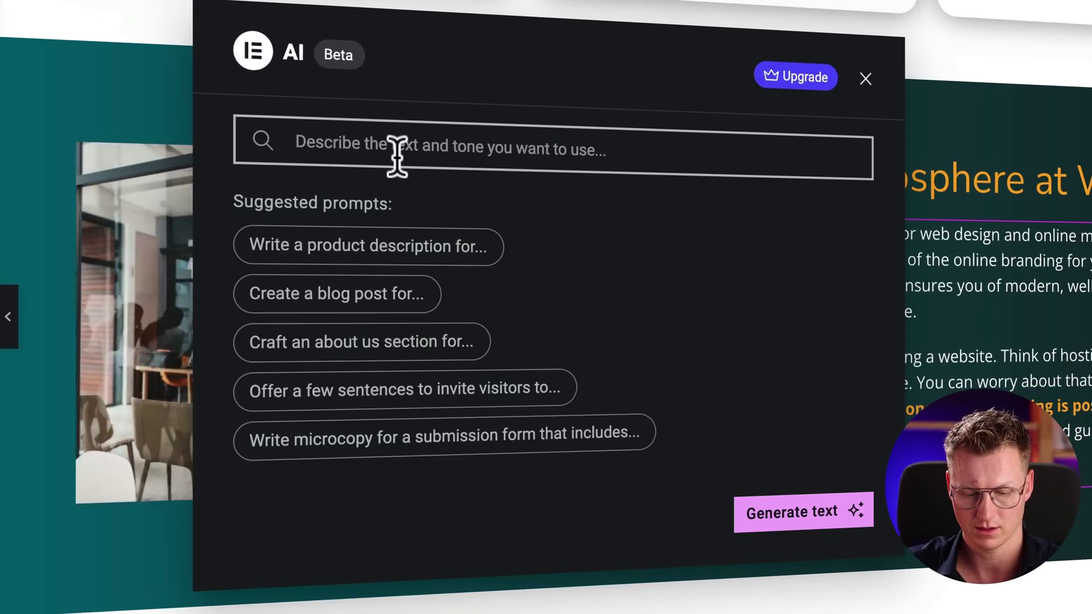
text(Write a text)
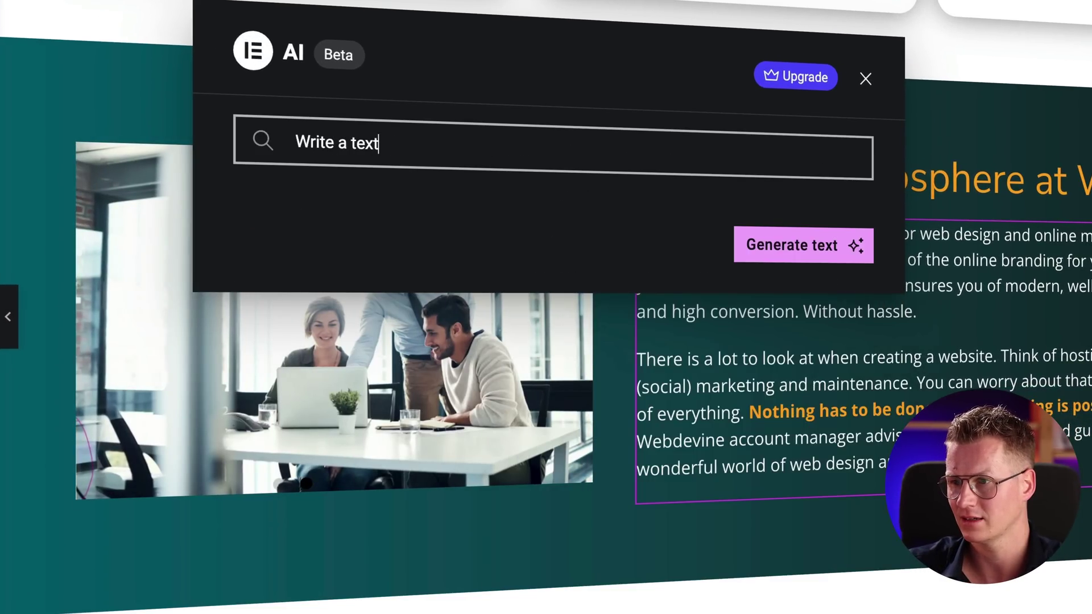
text( about why every business needs a)
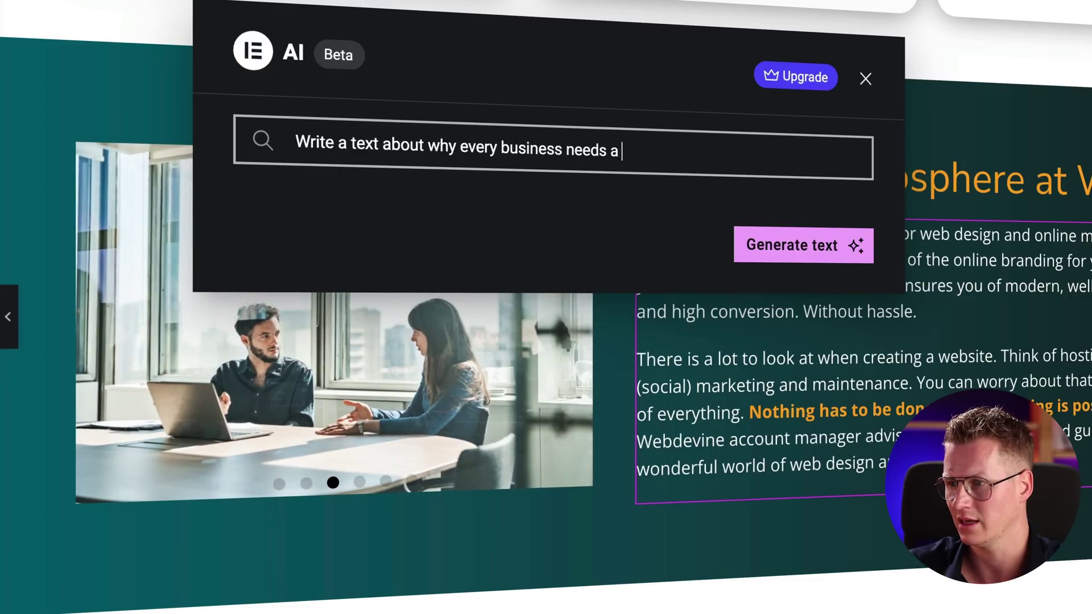
text( website)
key(BackSpace)
key(BackSpace)
key(BackSpace)
key(BackSpace)
key(BackSpace)
key(BackSpace)
key(BackSpace)
key(BackSpace)
key(BackSpace)
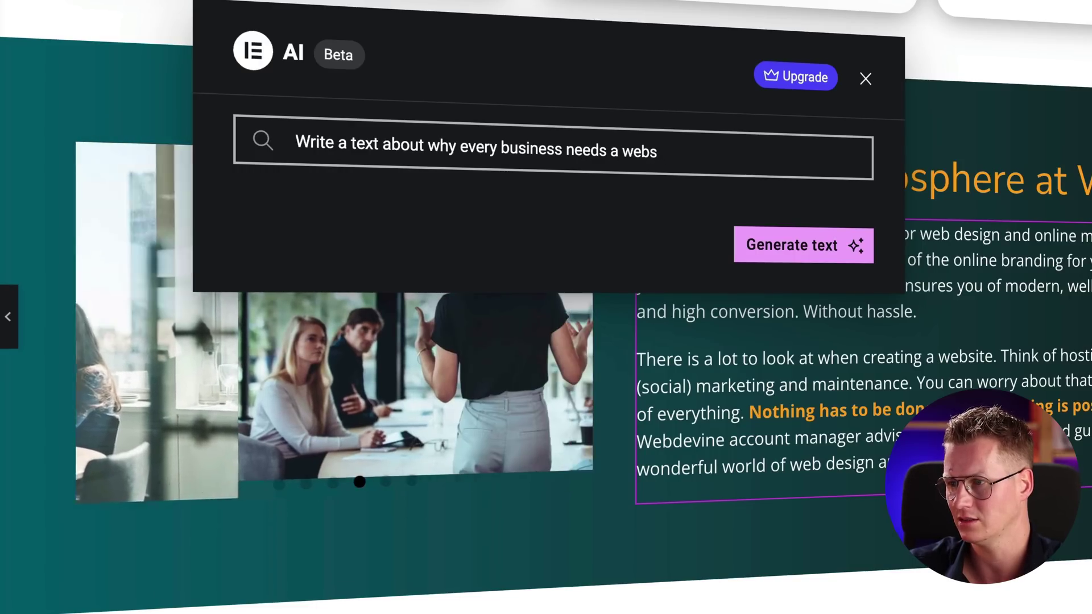
text(to have)
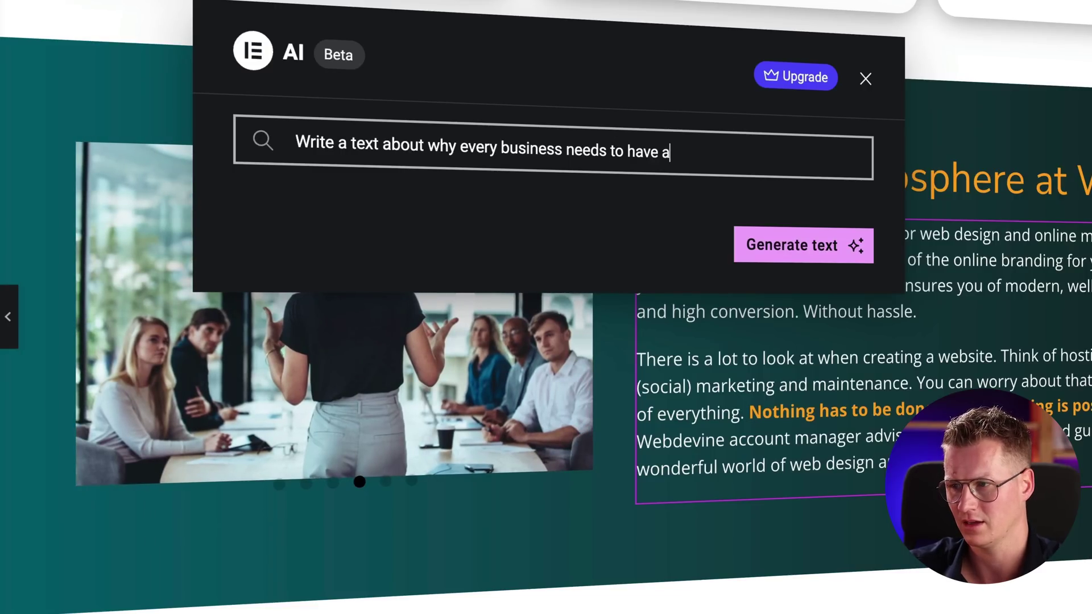
click(804, 245)
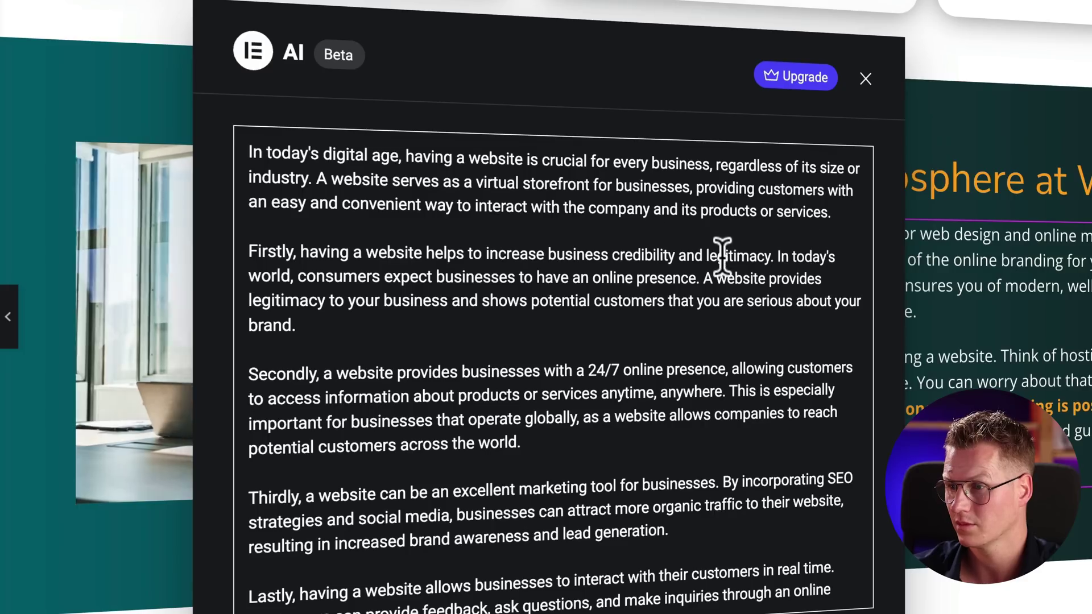
Insert the generated website-benefits text into the Taste the atmosphere paragraph.
scroll(622, 236, down, 8)
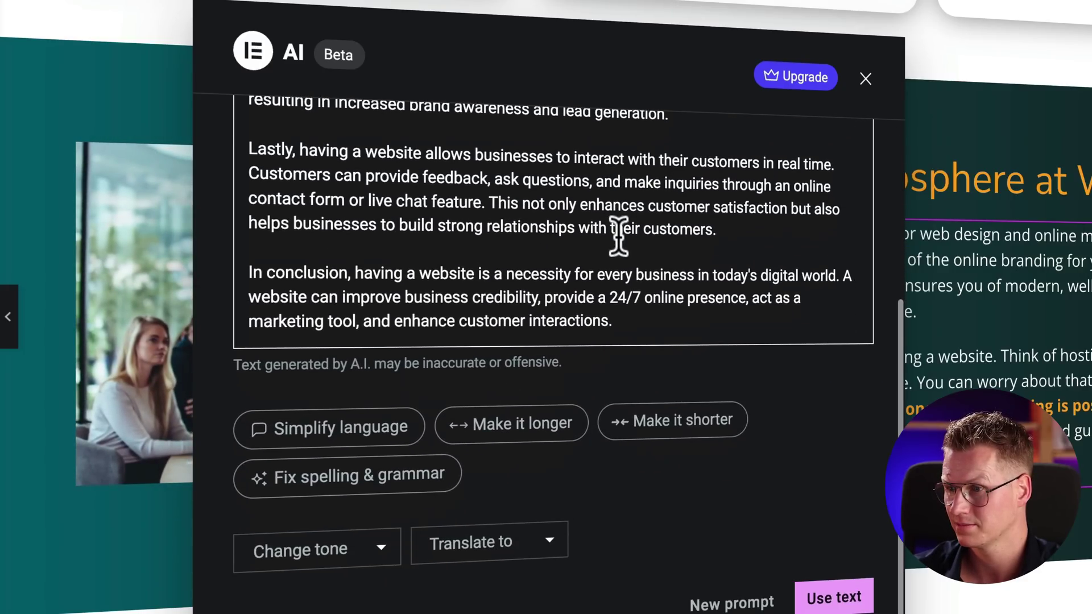
scroll(618, 236, up, 8)
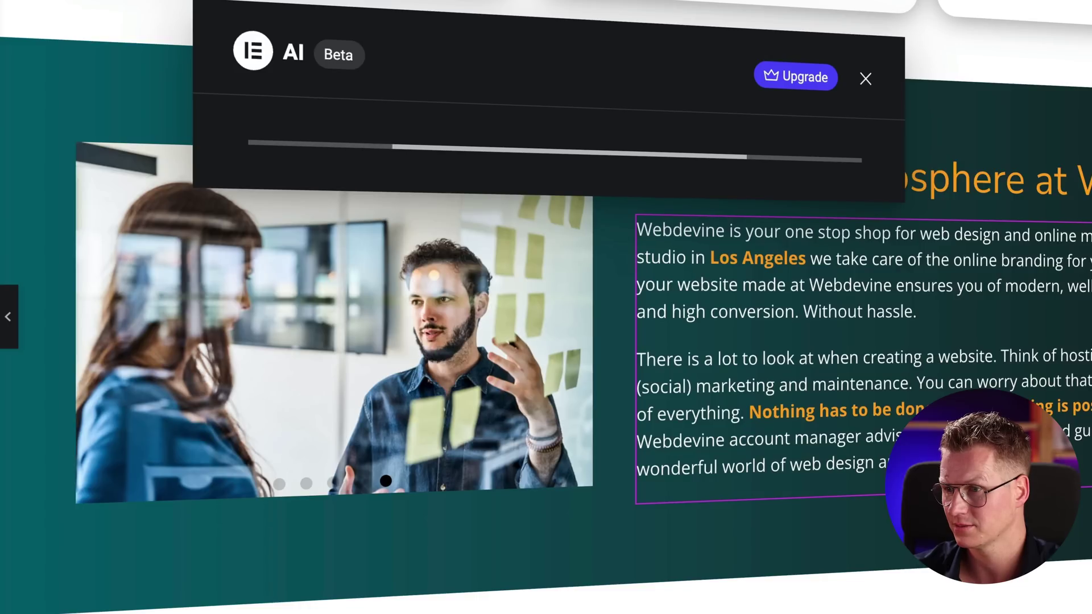
scroll(577, 151, down, 1)
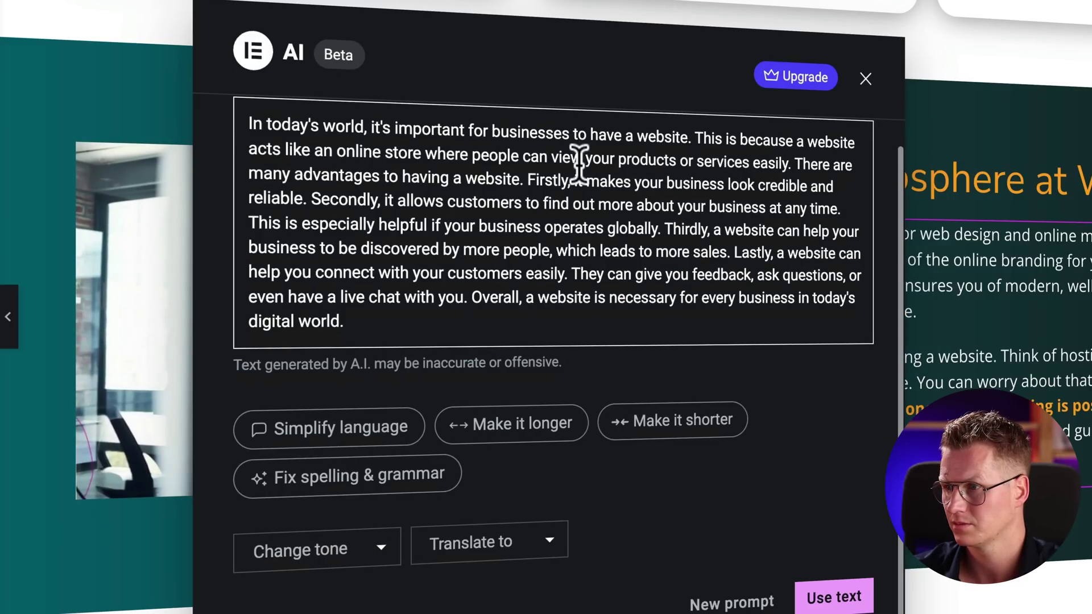
scroll(535, 228, up, 1)
triple_click(529, 232)
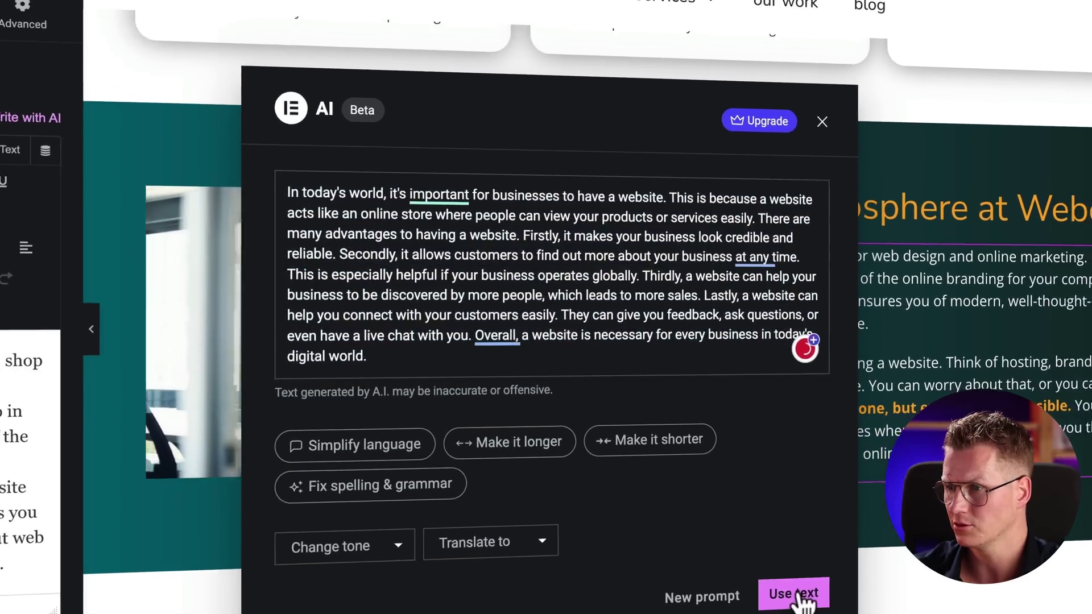
click(836, 609)
scroll(73, 438, down, 2)
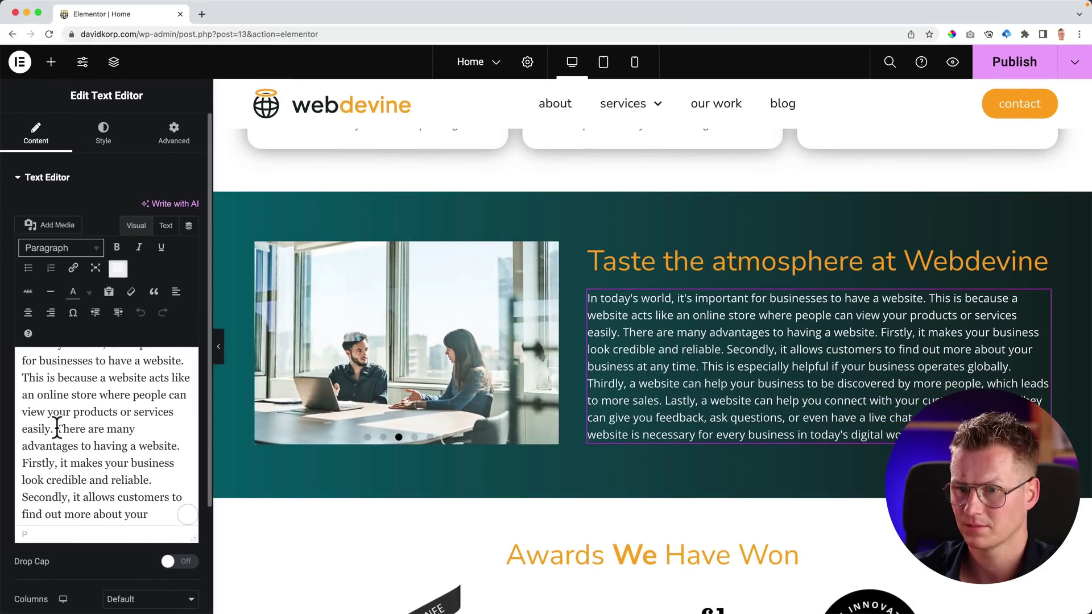
Have AI divide the paragraph into 3 paragraphs and apply the result ending with 'Overall'.
click(186, 206)
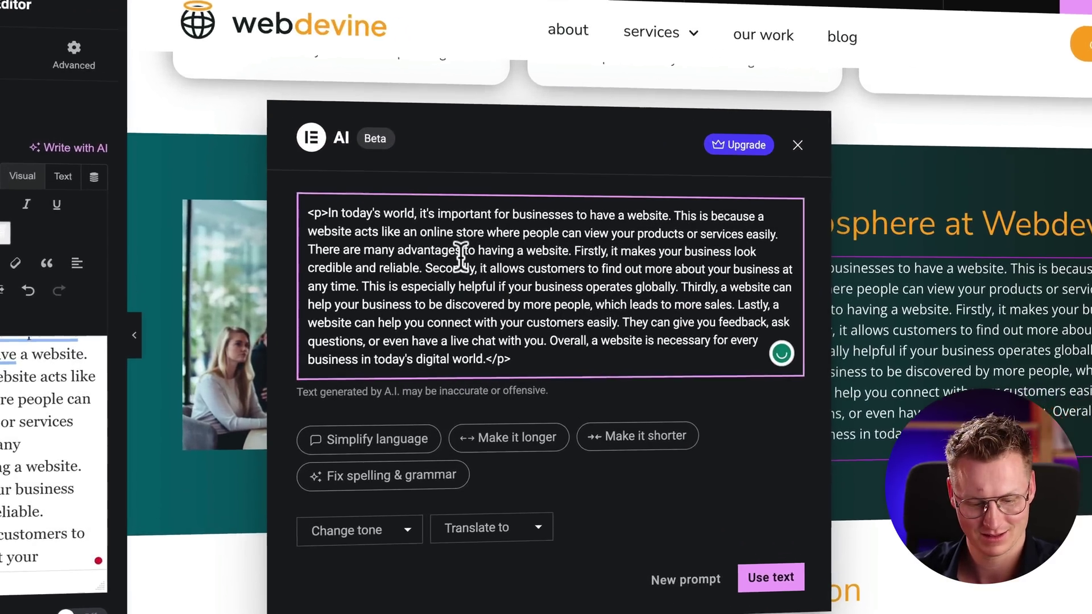
click(685, 580)
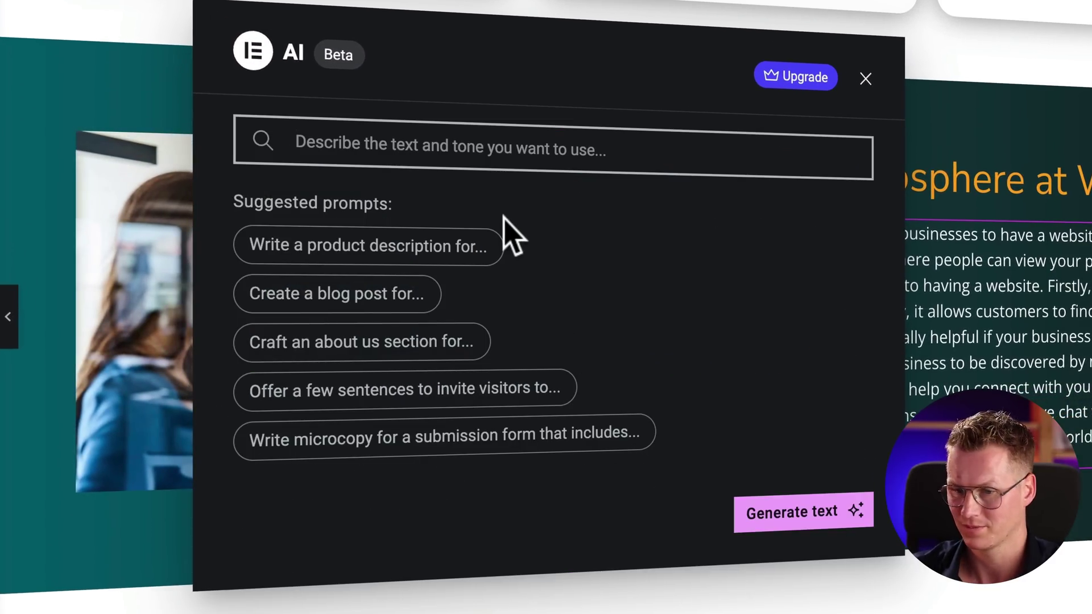
text(Divide this text )
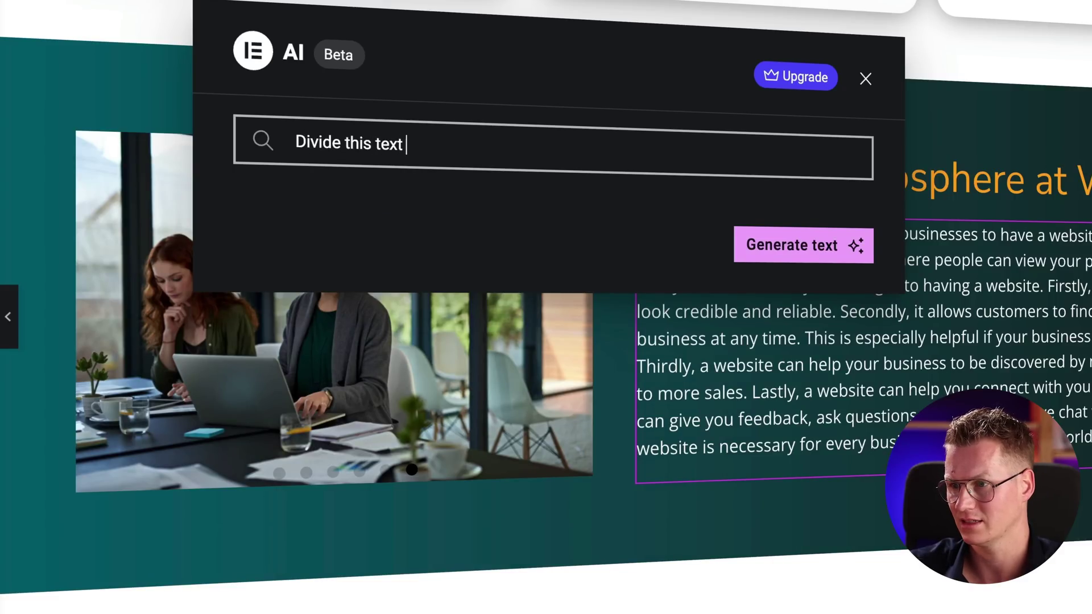
text(into)
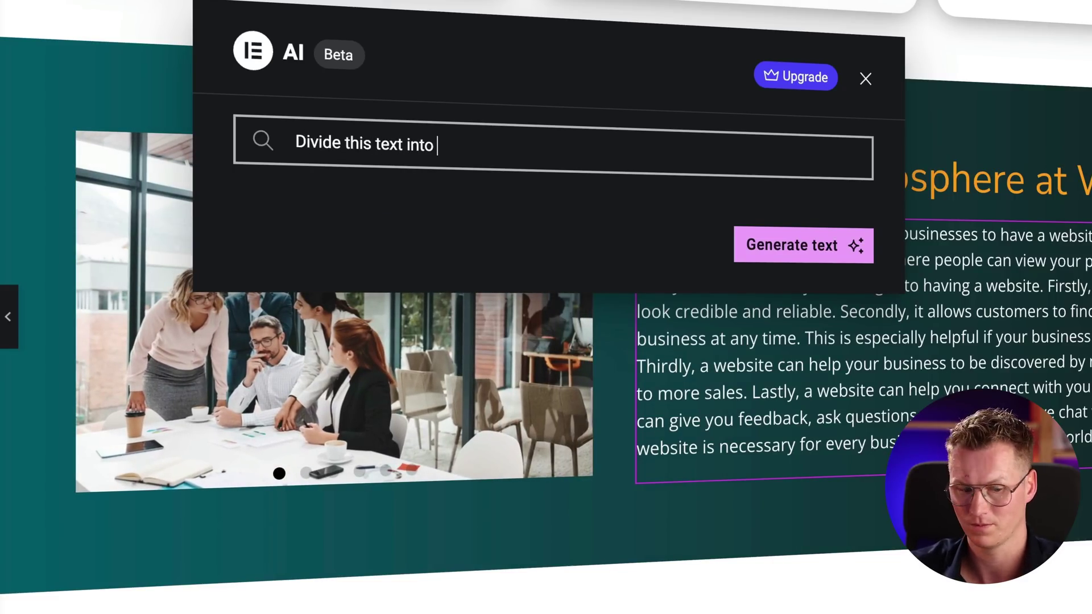
text( 3 para)
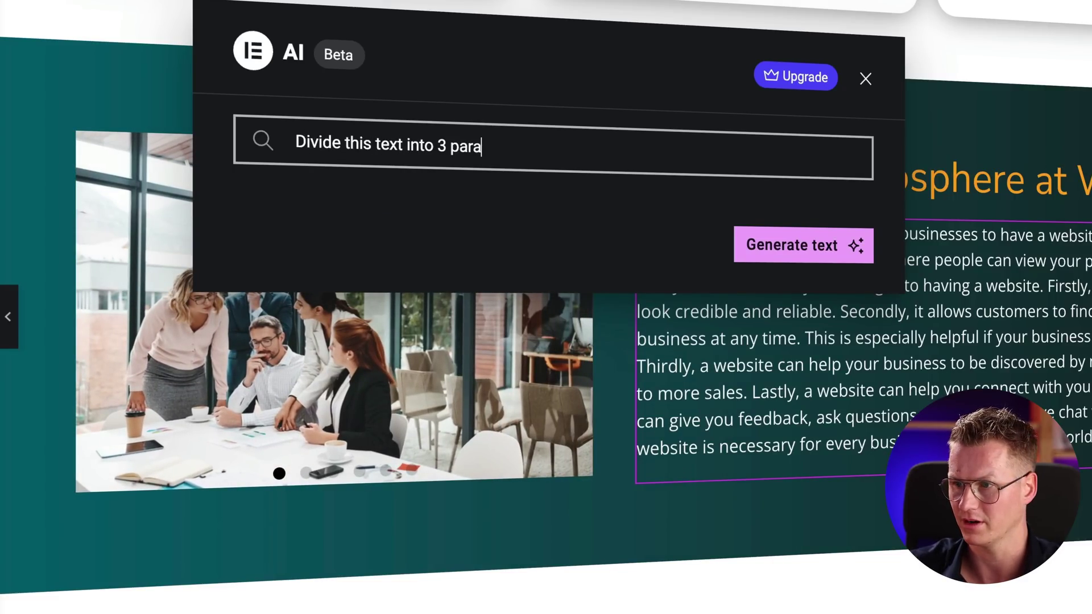
text(grapahs)
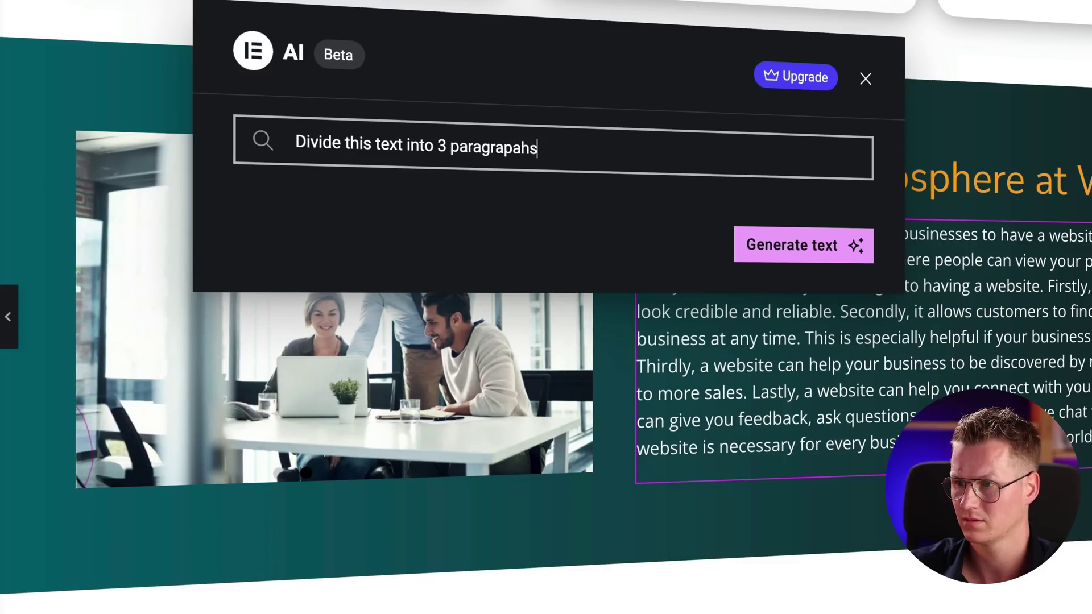
text(:)
key(ctrl+v)
click(786, 246)
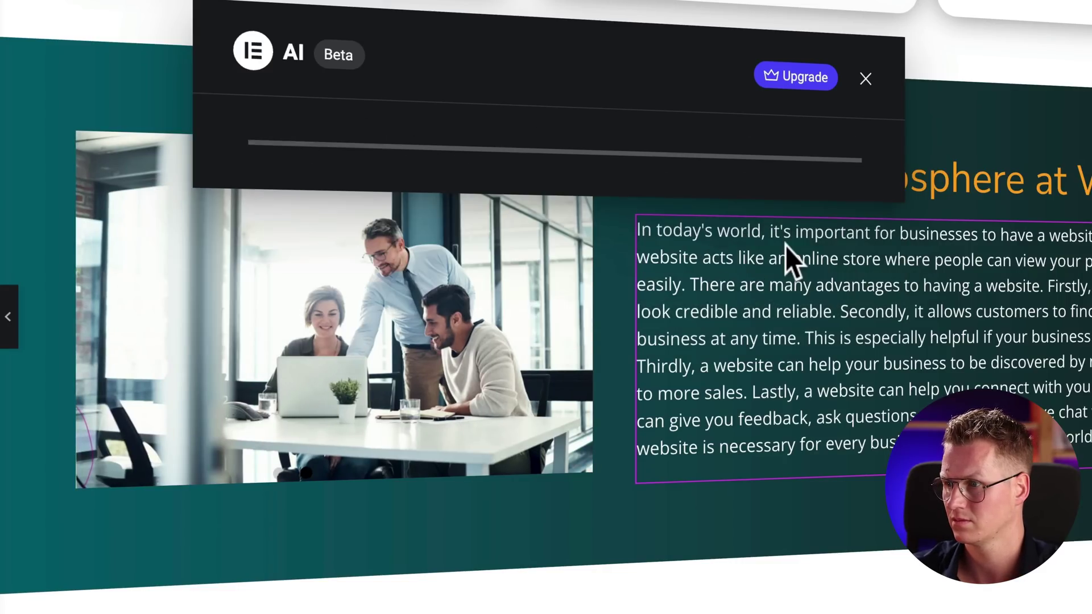
scroll(628, 279, down, 2)
scroll(628, 279, down, 3)
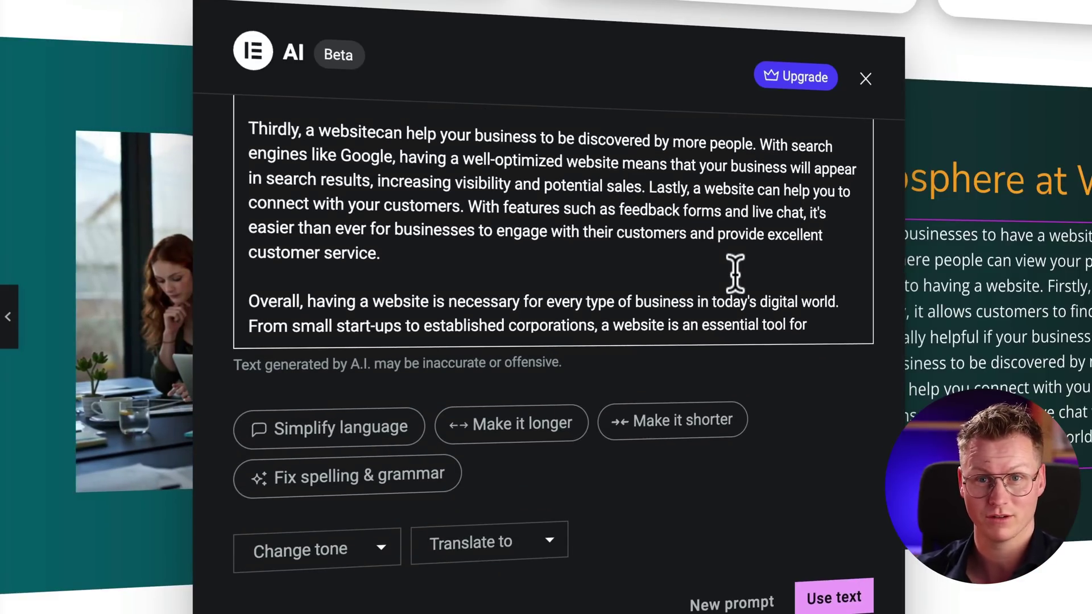
scroll(732, 275, down, 1)
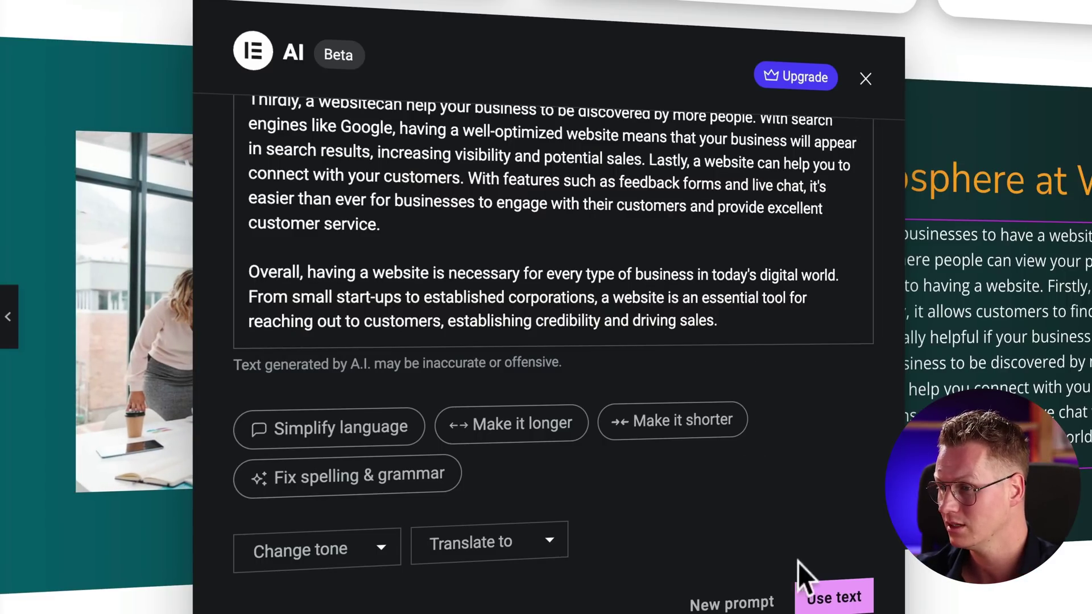
click(824, 596)
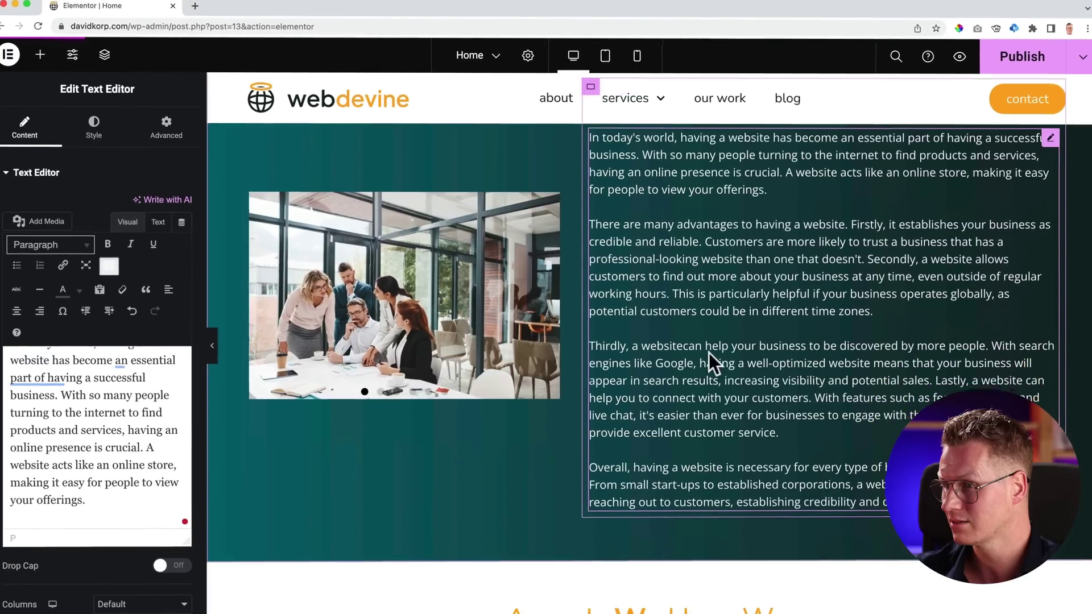
scroll(706, 353, up, 1)
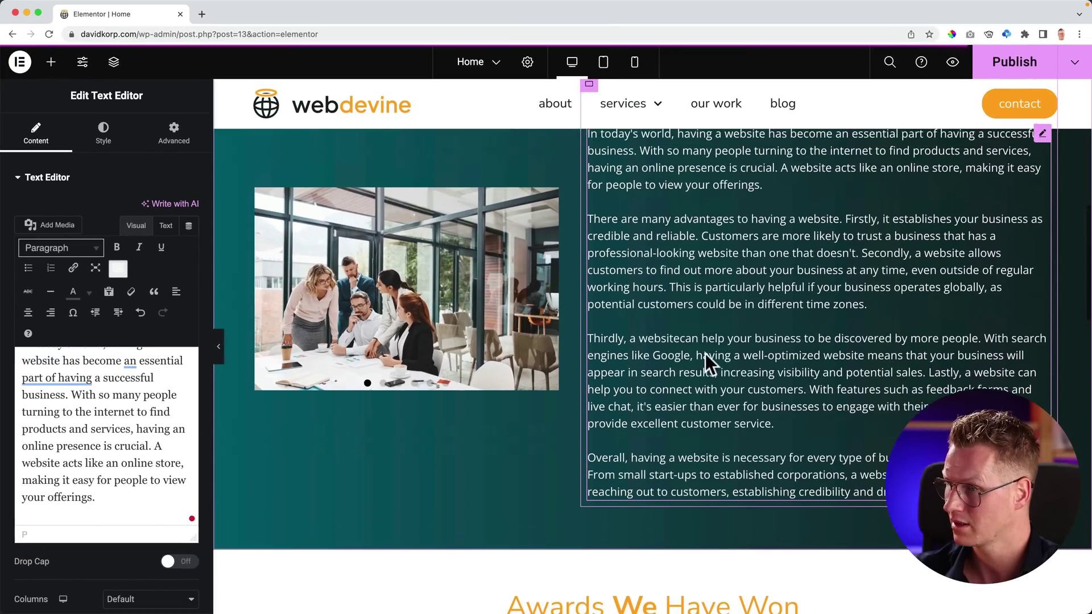
Have AI make the paragraph text 50% shorter and apply it.
click(172, 204)
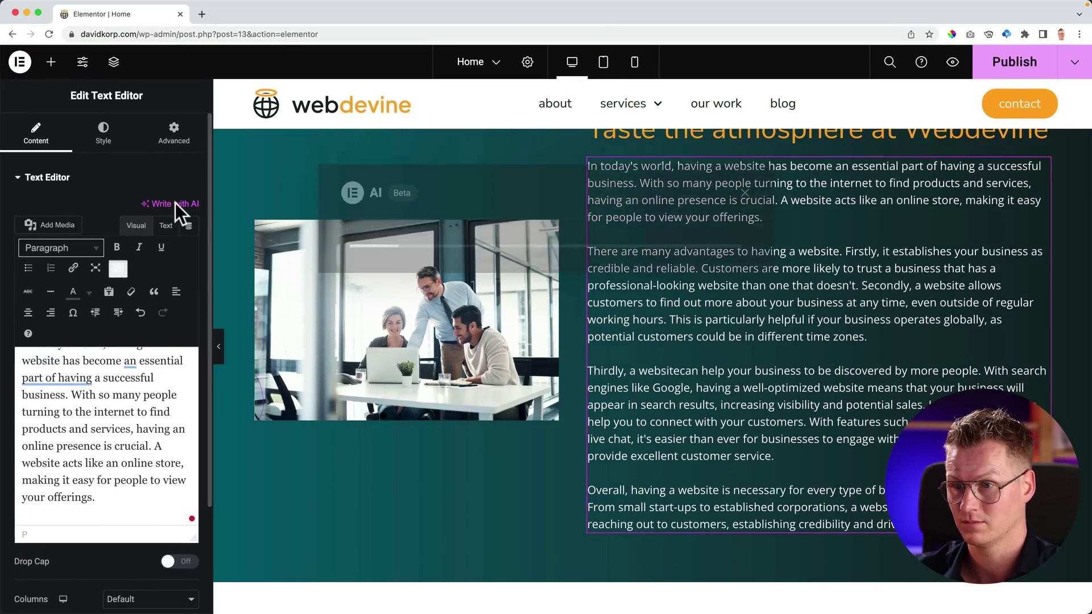
triple_click(558, 395)
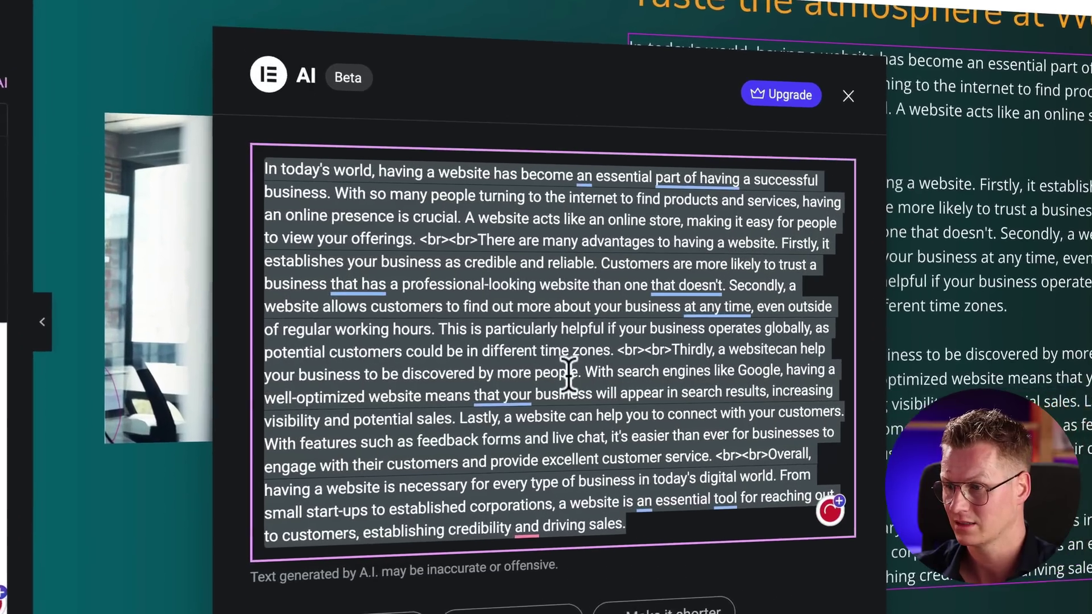
scroll(569, 375, down, 3)
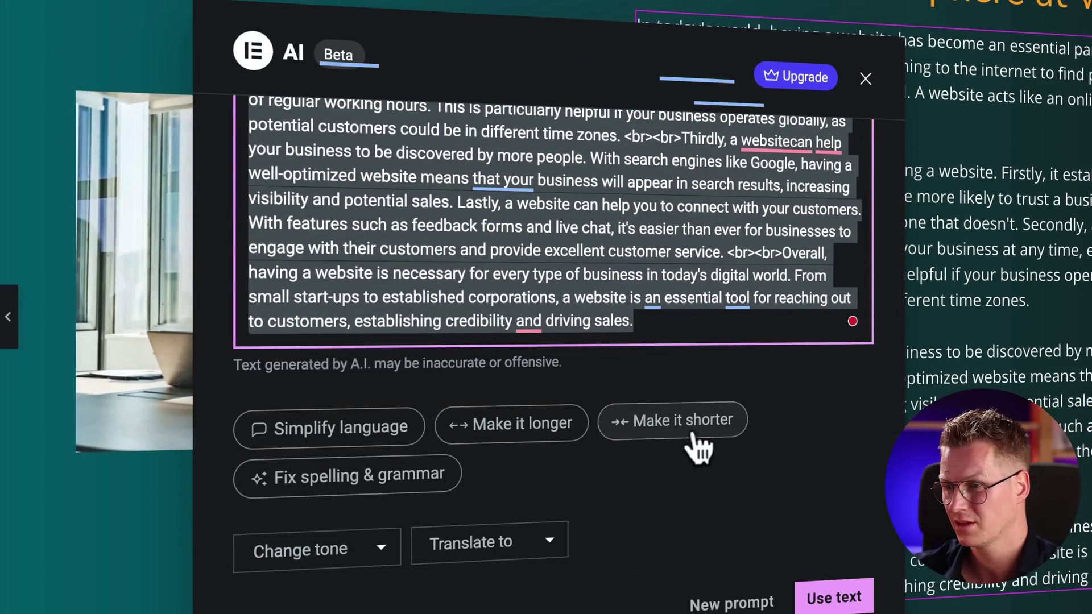
click(732, 601)
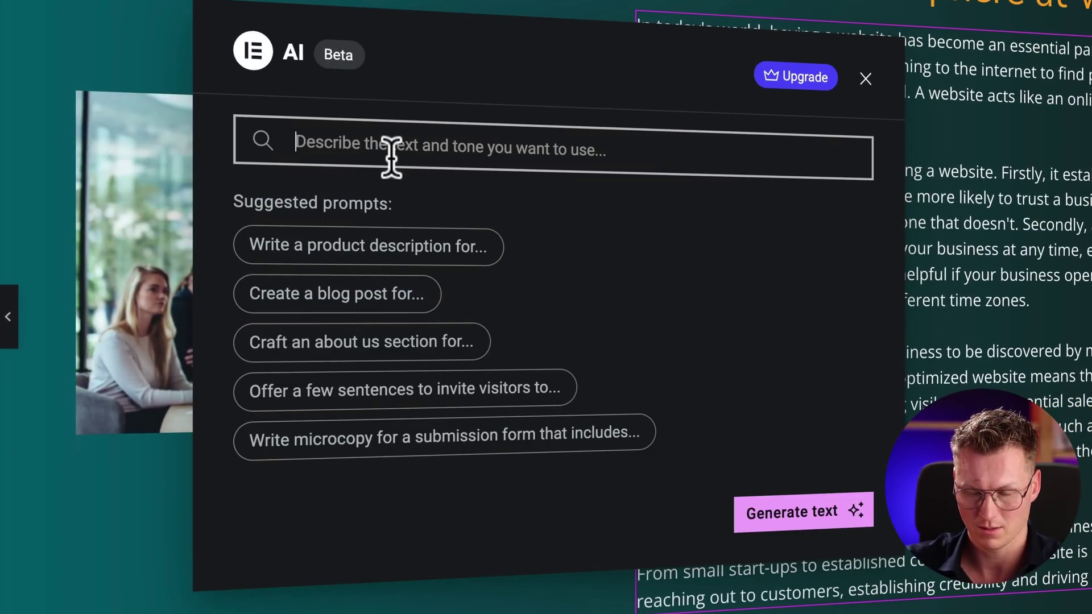
text(Make this text)
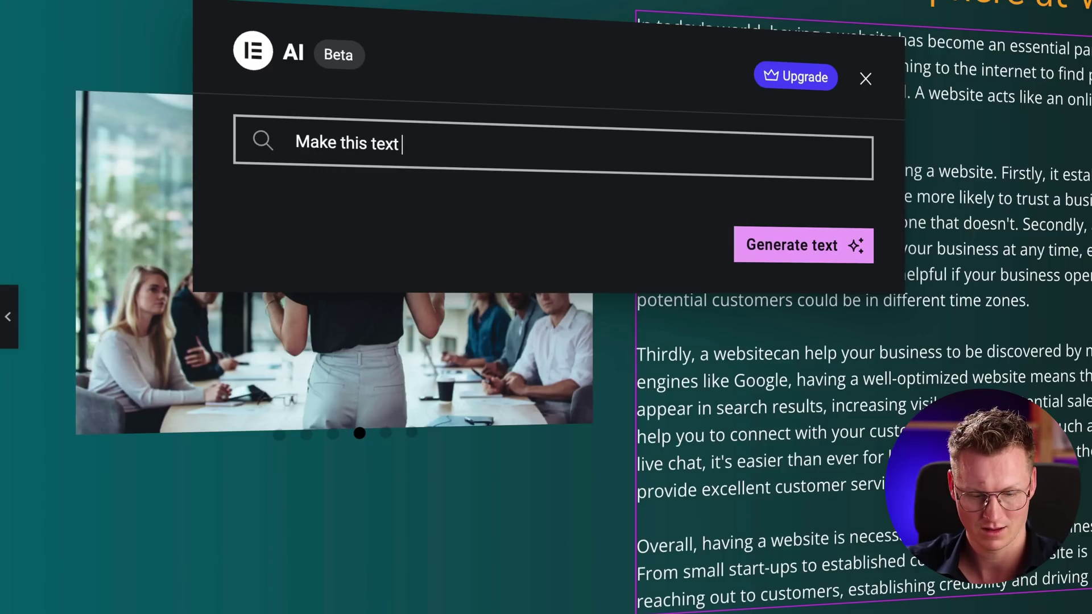
text( 50% short)
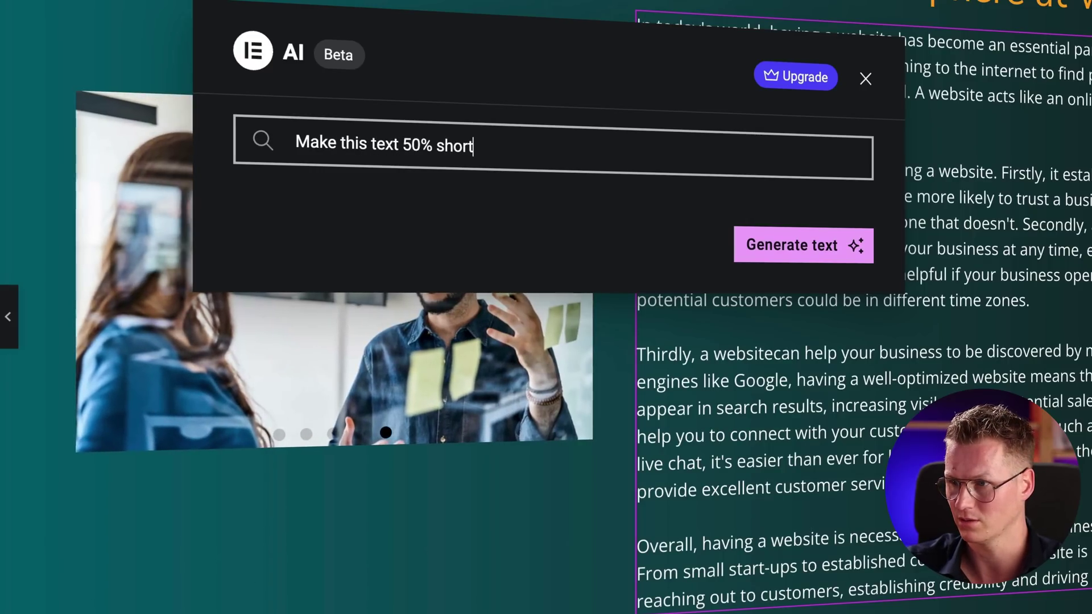
text(er:)
key(ctrl+v)
click(777, 241)
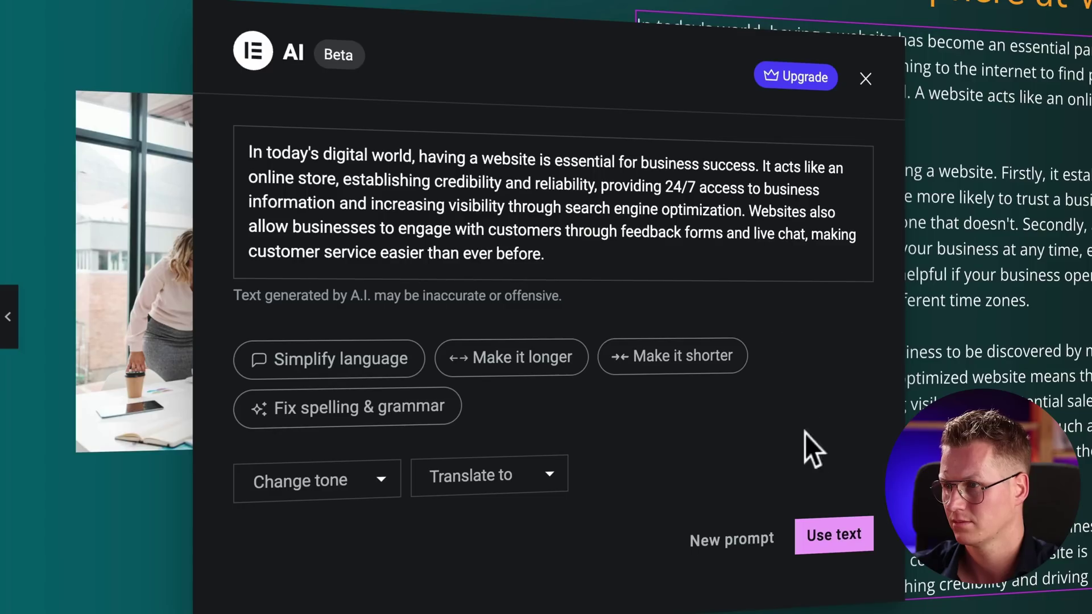
click(833, 535)
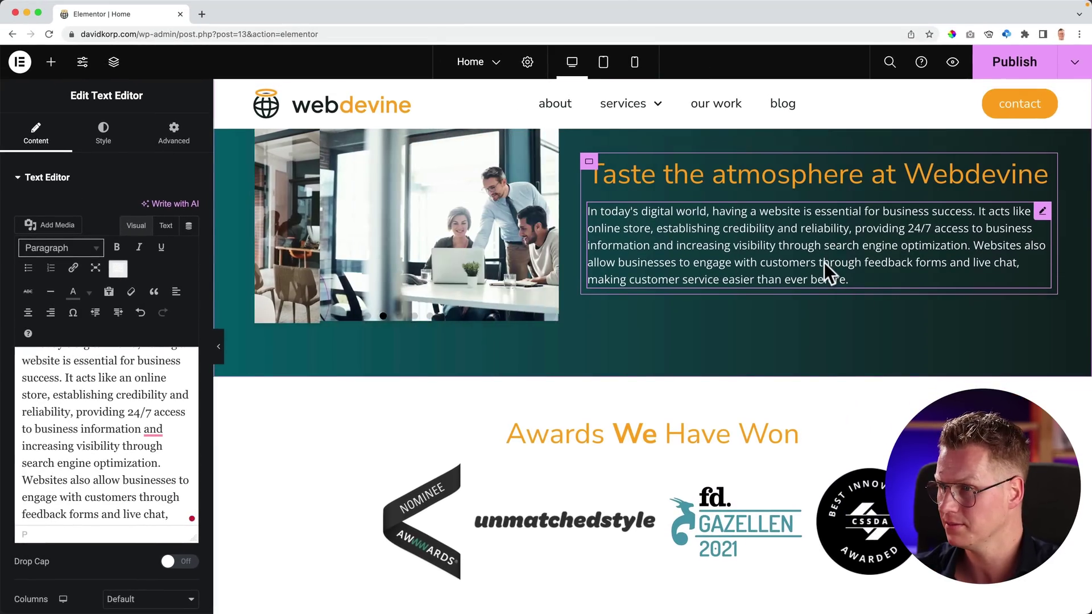
Undo the shortening and break the text into paragraphs after 'easily.' and 'any time.'.
key(super+z)
click(59, 459)
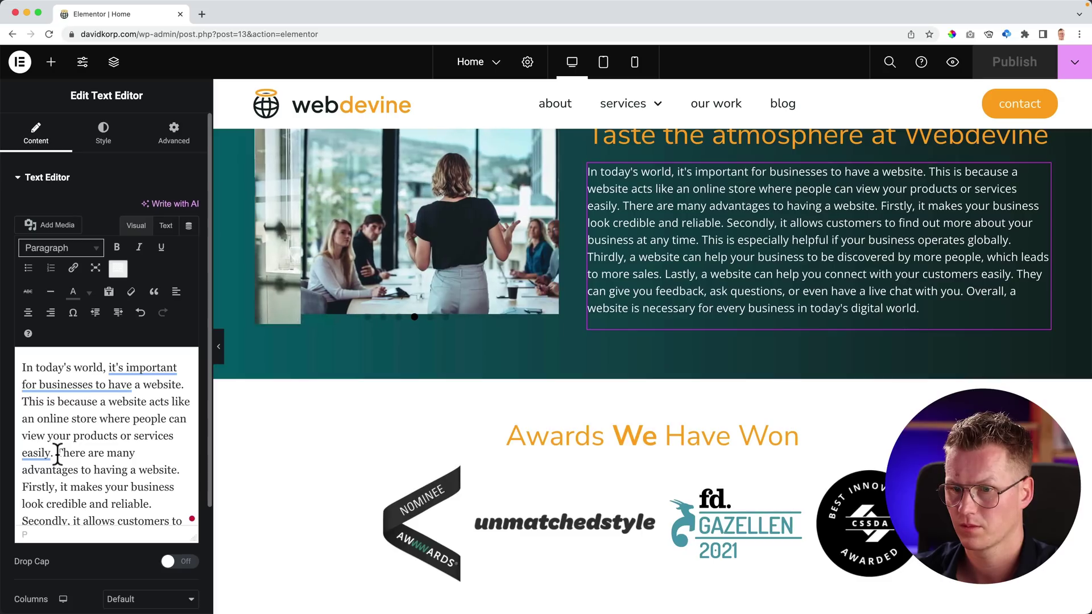
key(Return)
scroll(91, 444, down, 4)
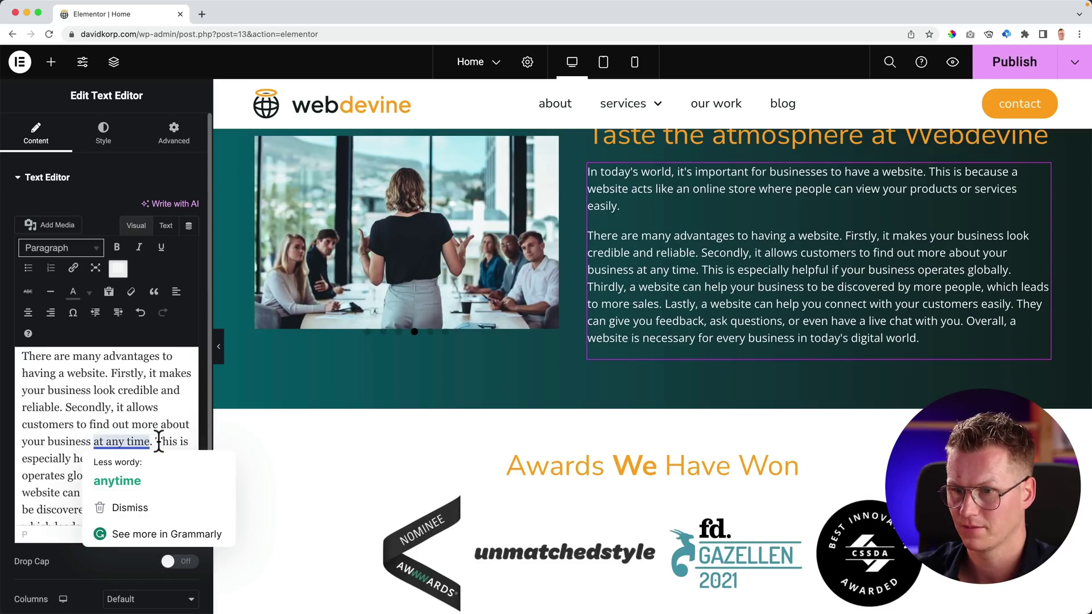
click(154, 442)
key(Return)
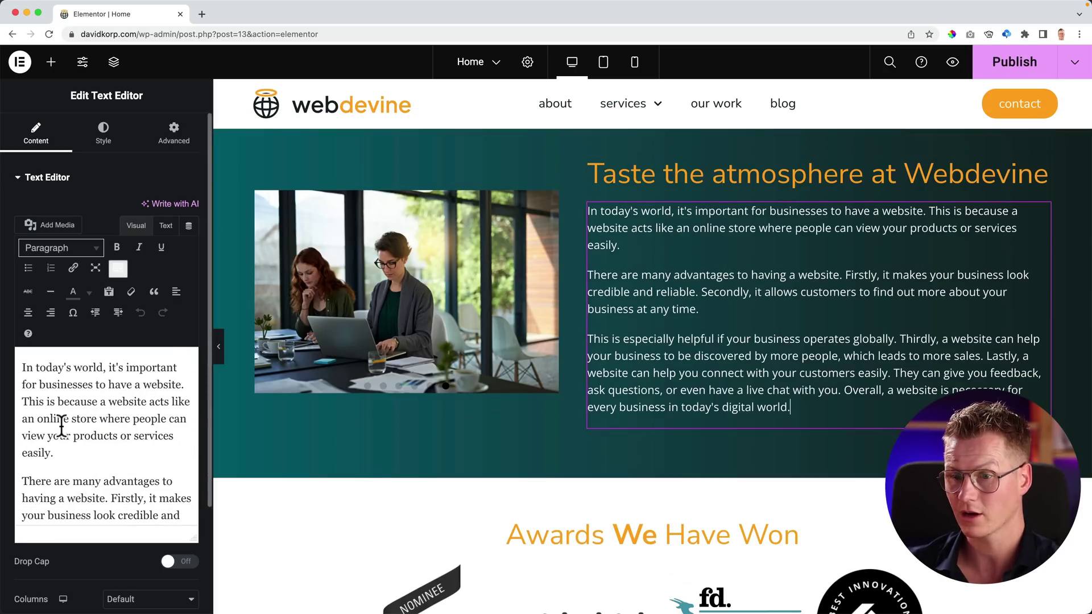
key(super+a)
Generate an AI title from the paragraph: 'The Importance of Having a Website for Business Success in the Digital Age'.
click(710, 171)
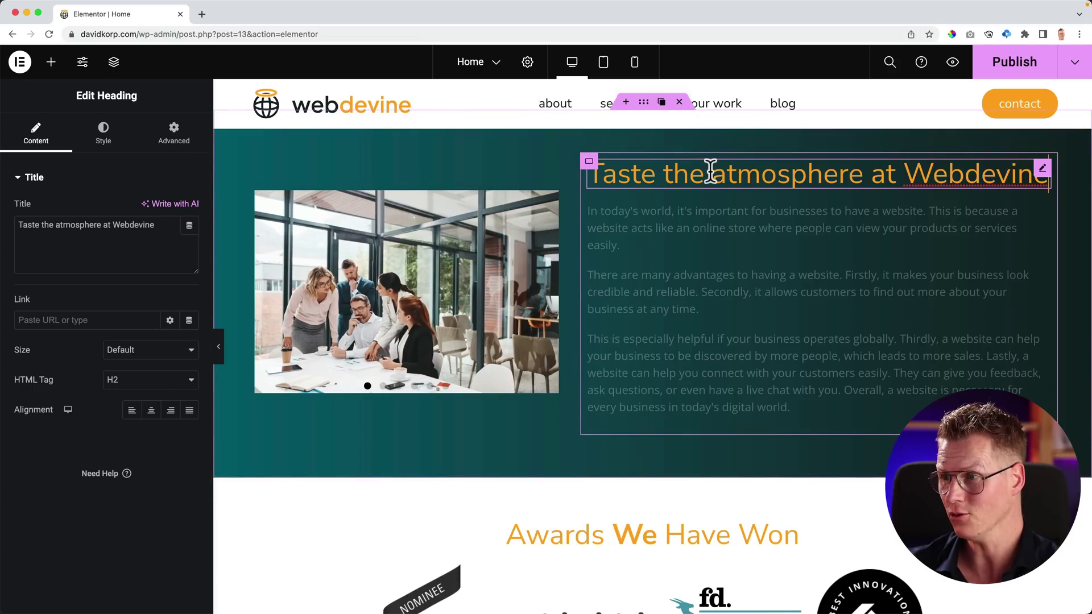
click(174, 203)
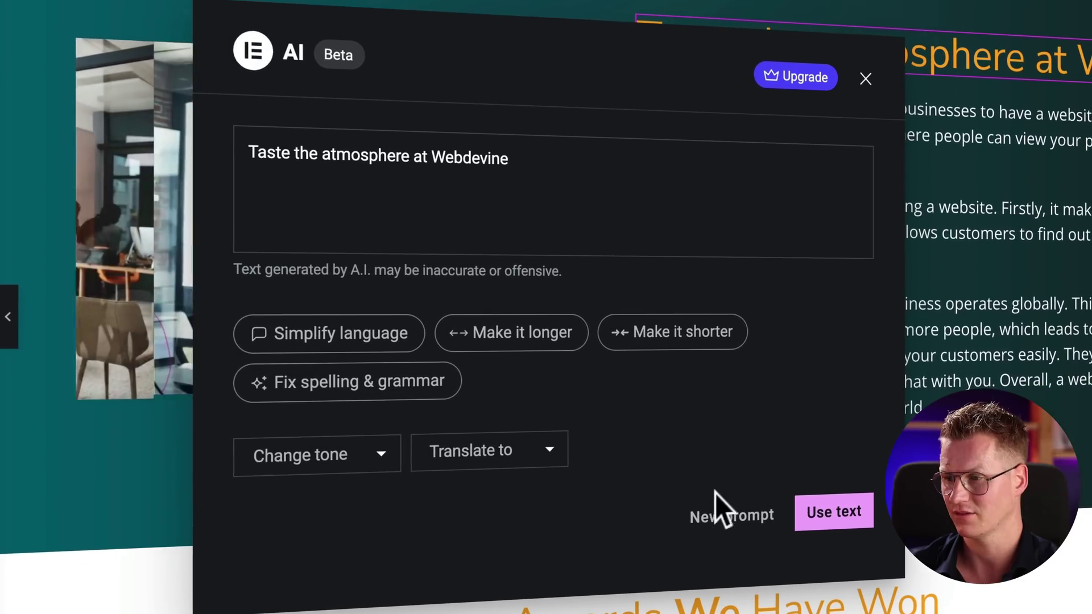
click(653, 470)
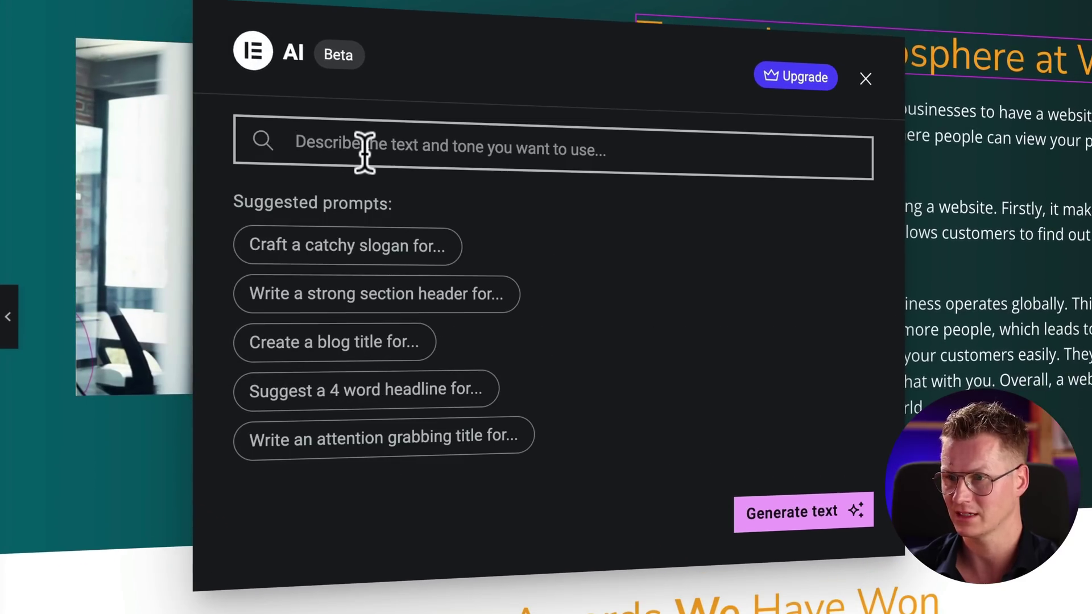
text(Write a )
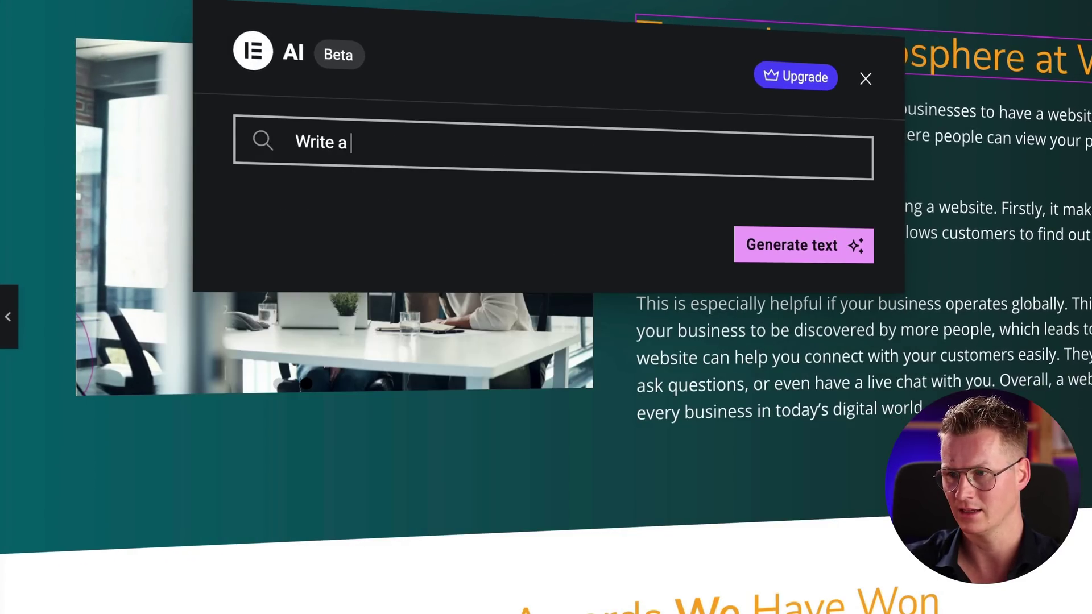
text(short tite)
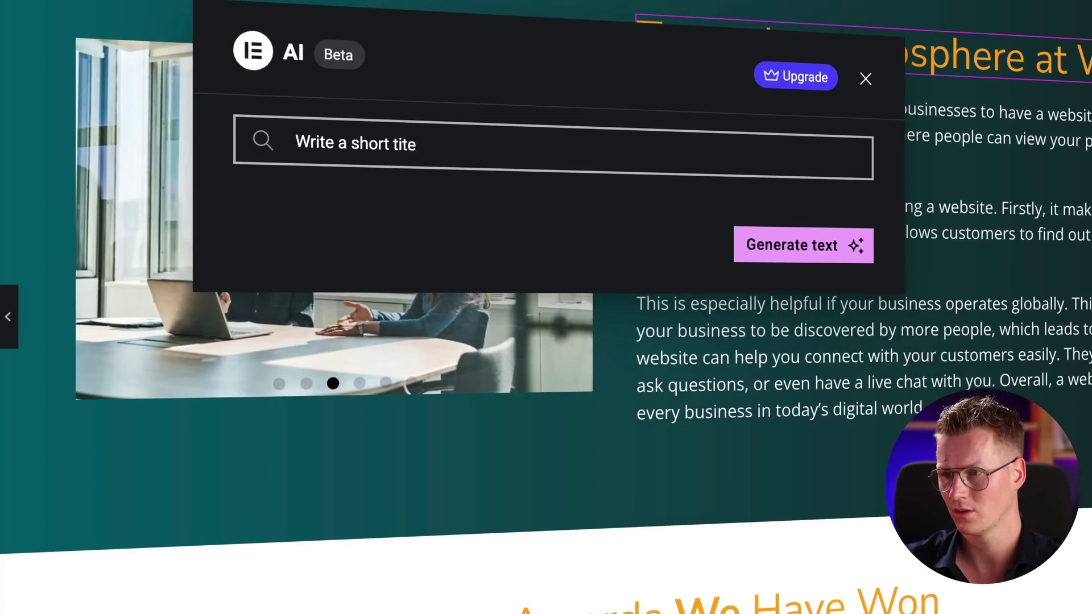
text(l based in t)
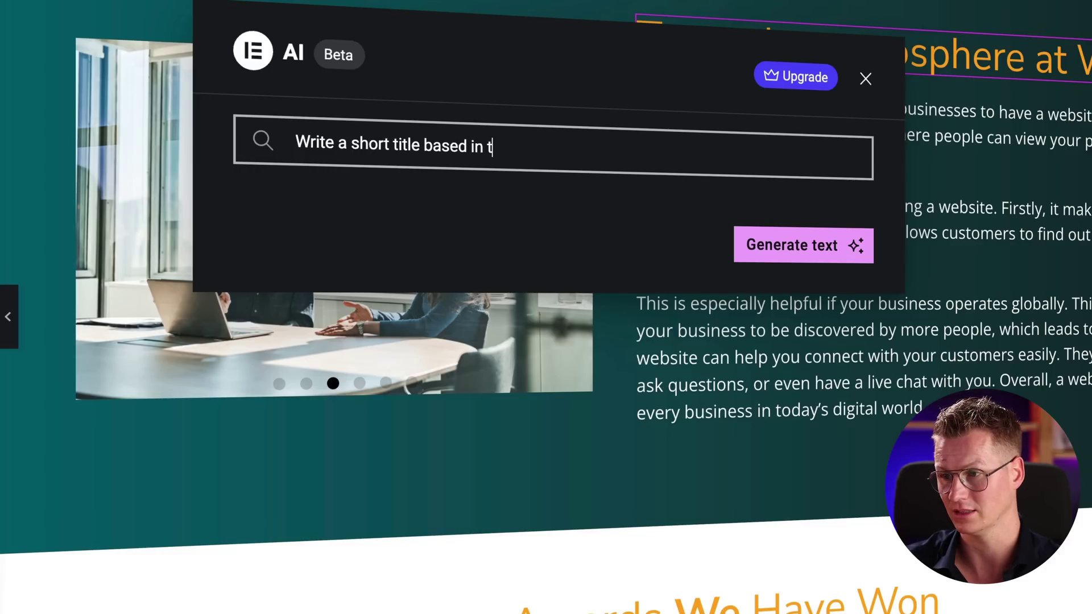
text(his text:)
key(ctrl+v)
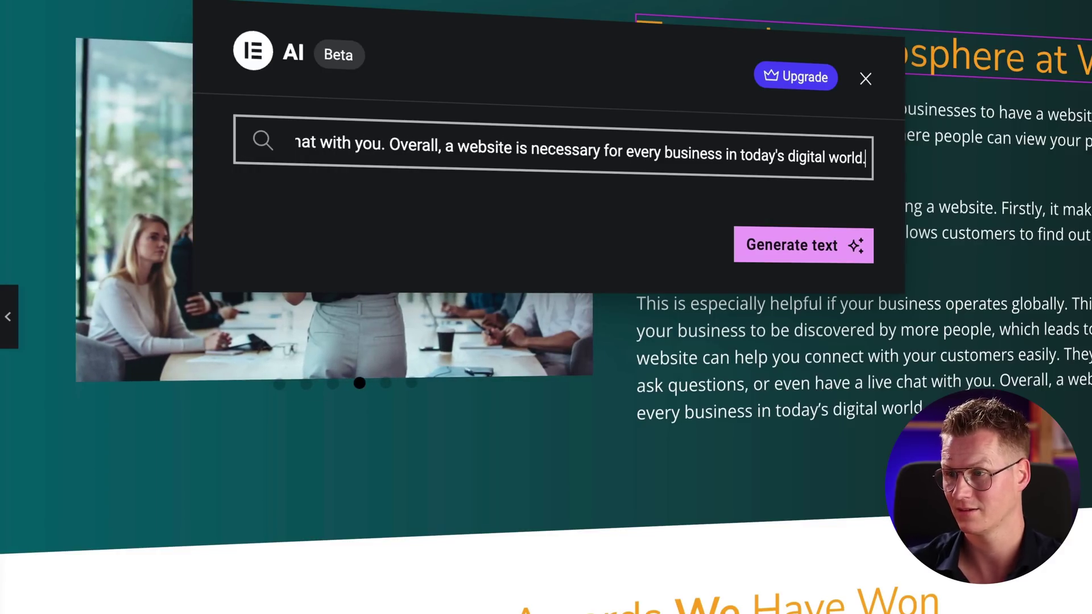
click(804, 254)
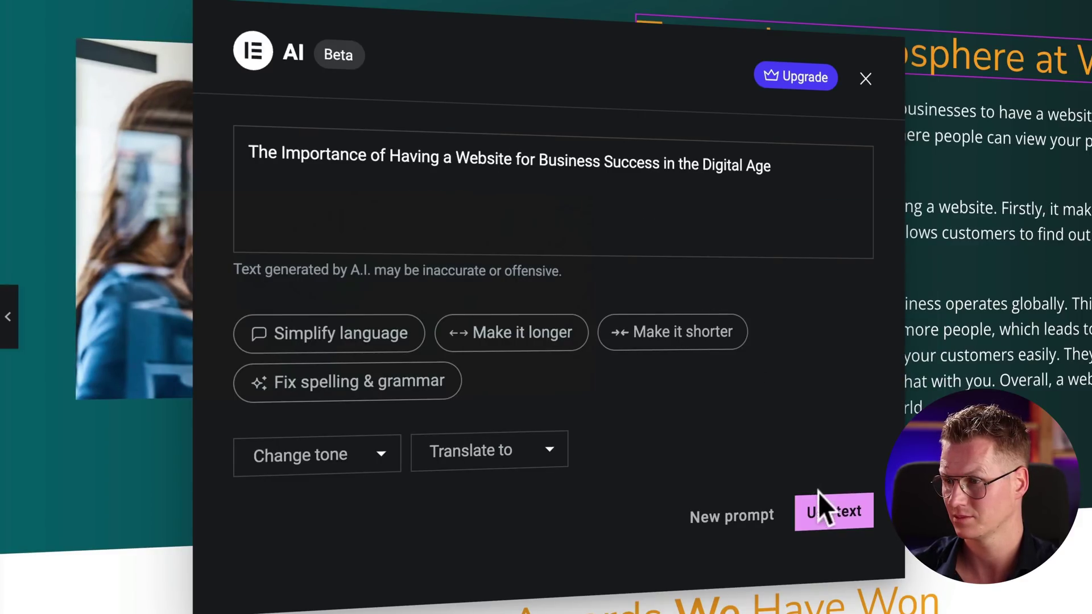
click(823, 508)
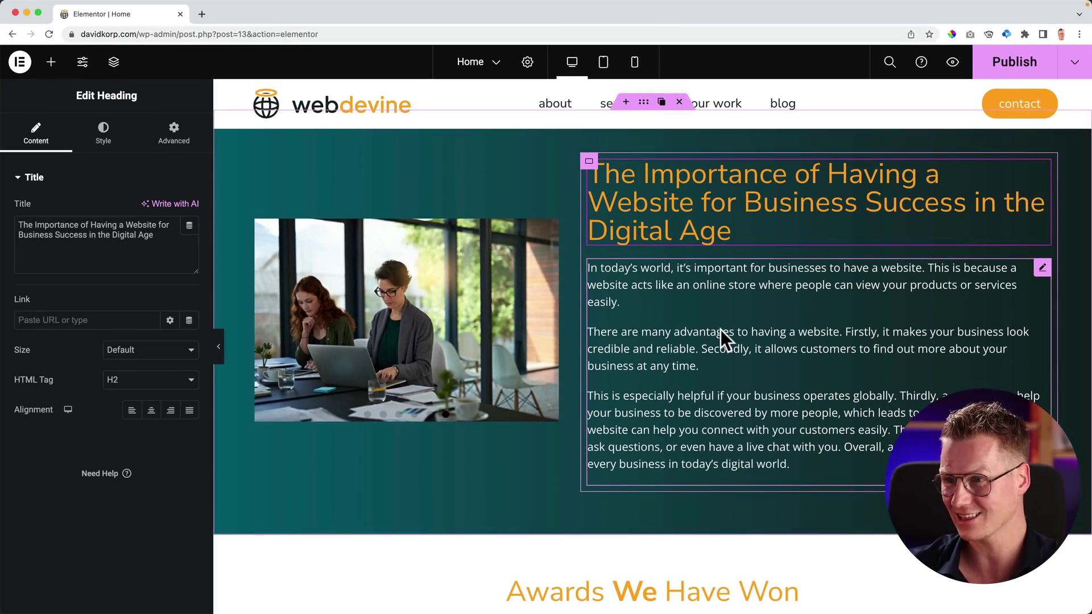
Replace the Reach Out To Us paragraph with AI text inviting visitors to explore what's offered.
scroll(721, 330, down, 20)
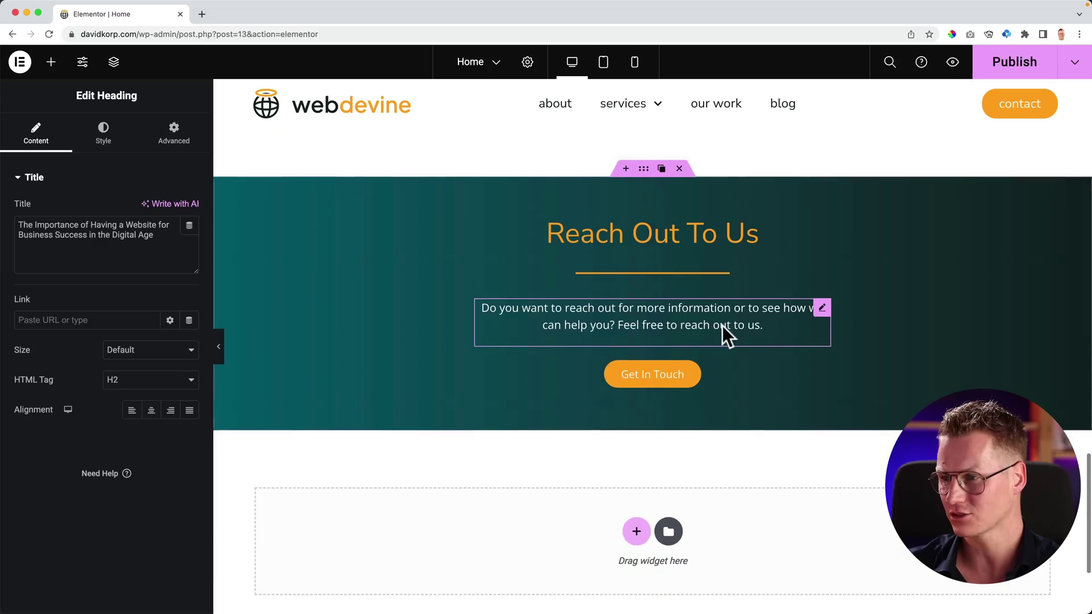
click(651, 312)
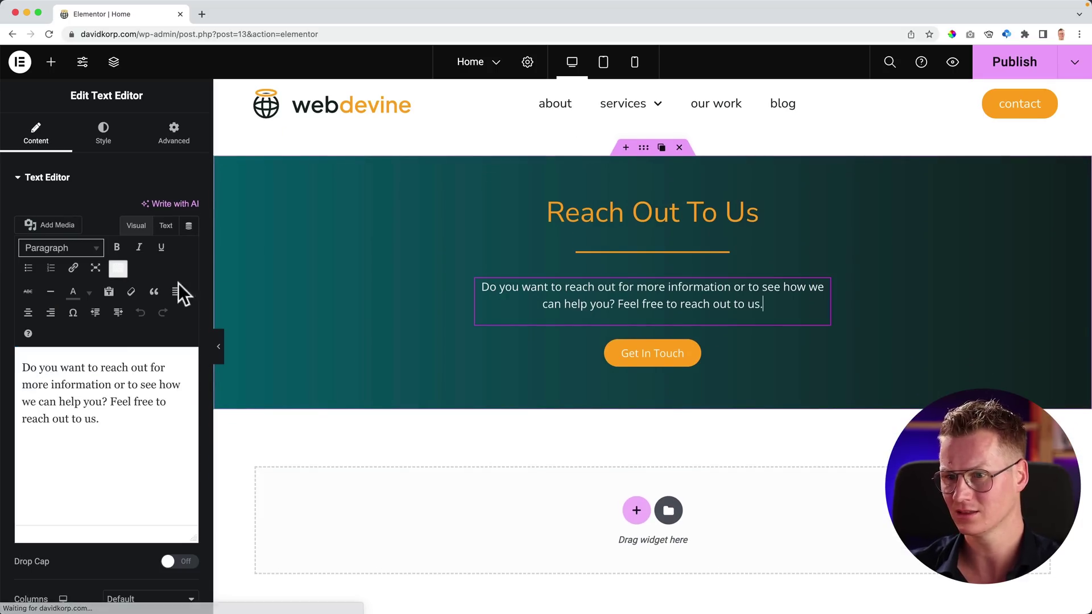
click(160, 206)
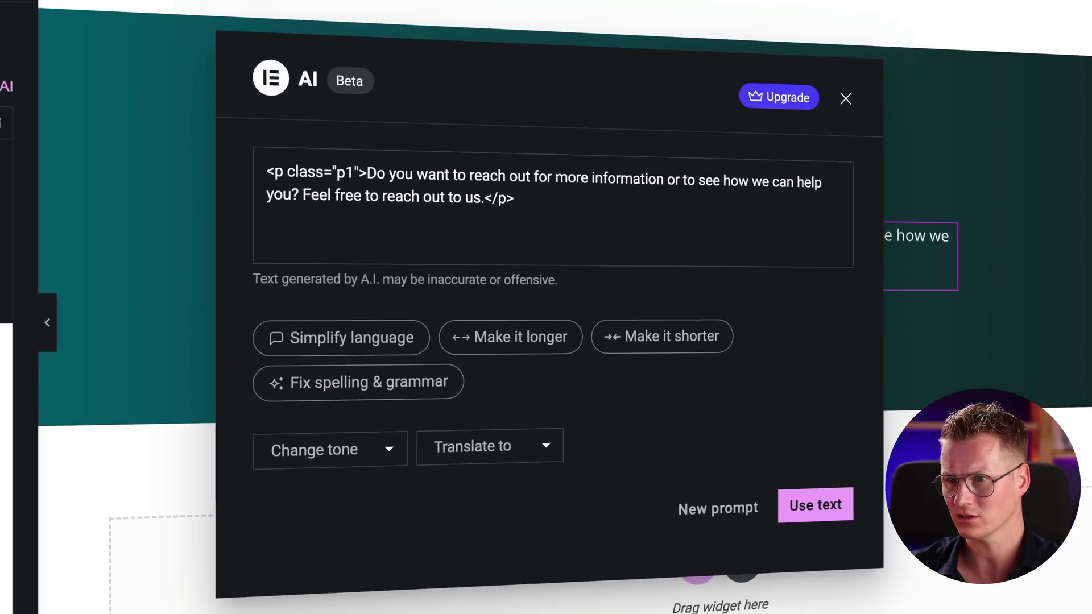
click(685, 241)
key(ctrl+a)
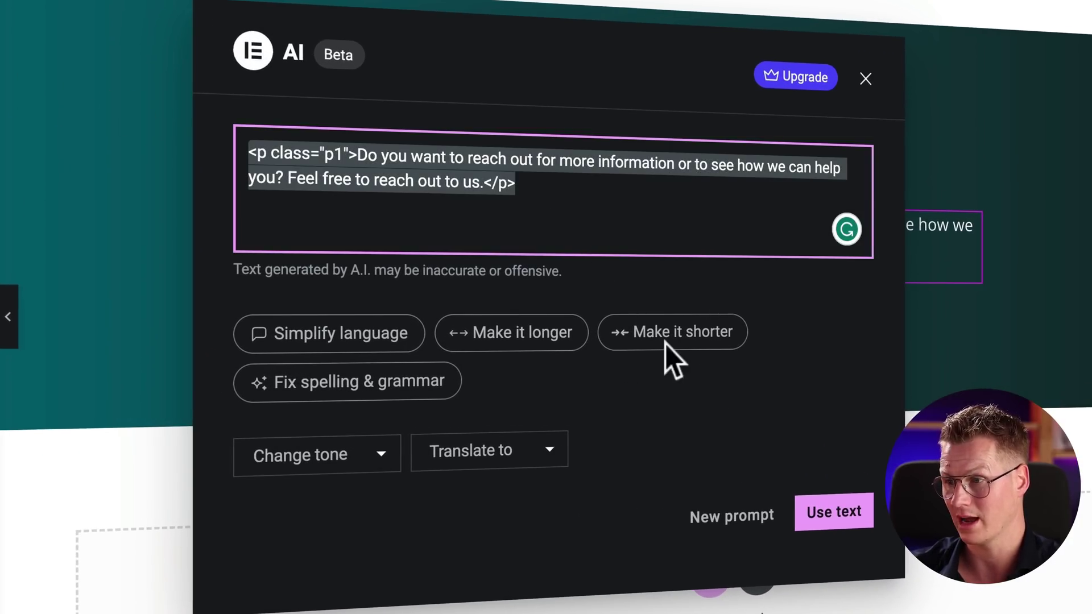
click(648, 267)
click(732, 517)
text(W)
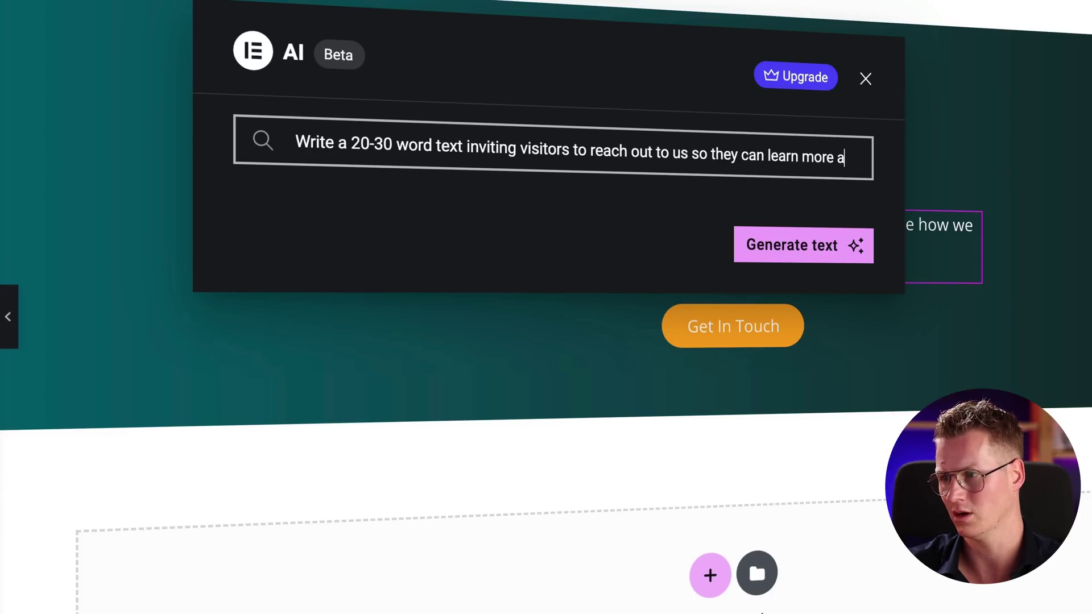
text(bout what we ha)
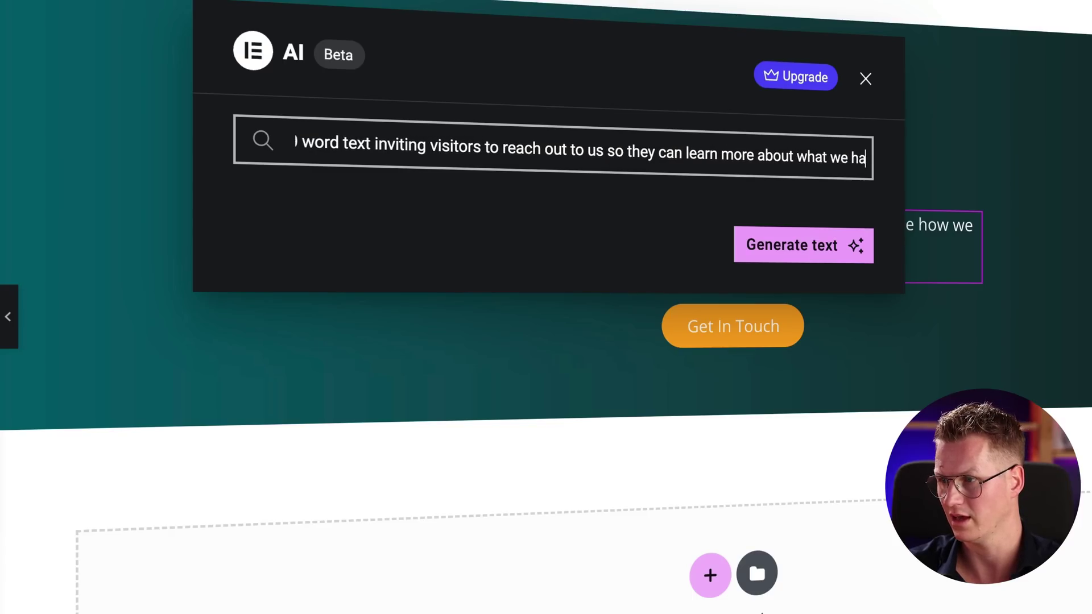
text(ve to offer them)
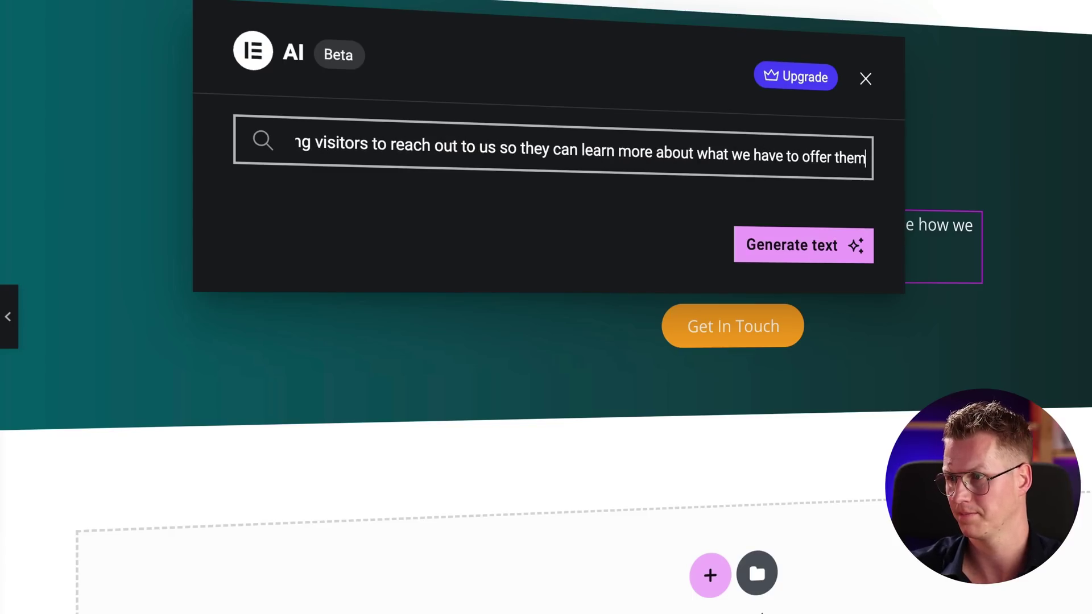
click(741, 260)
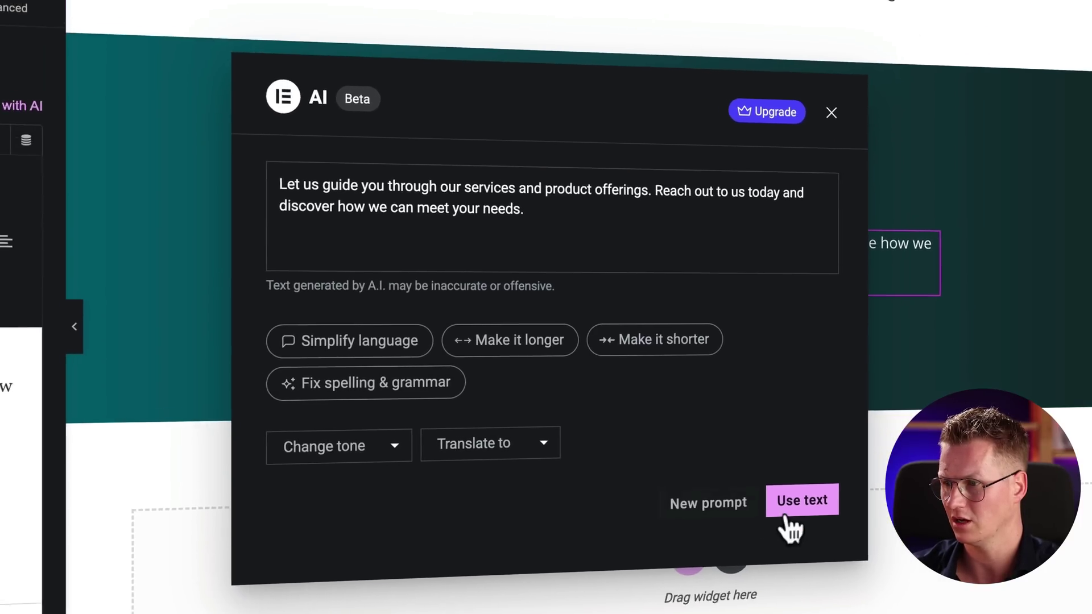
click(834, 512)
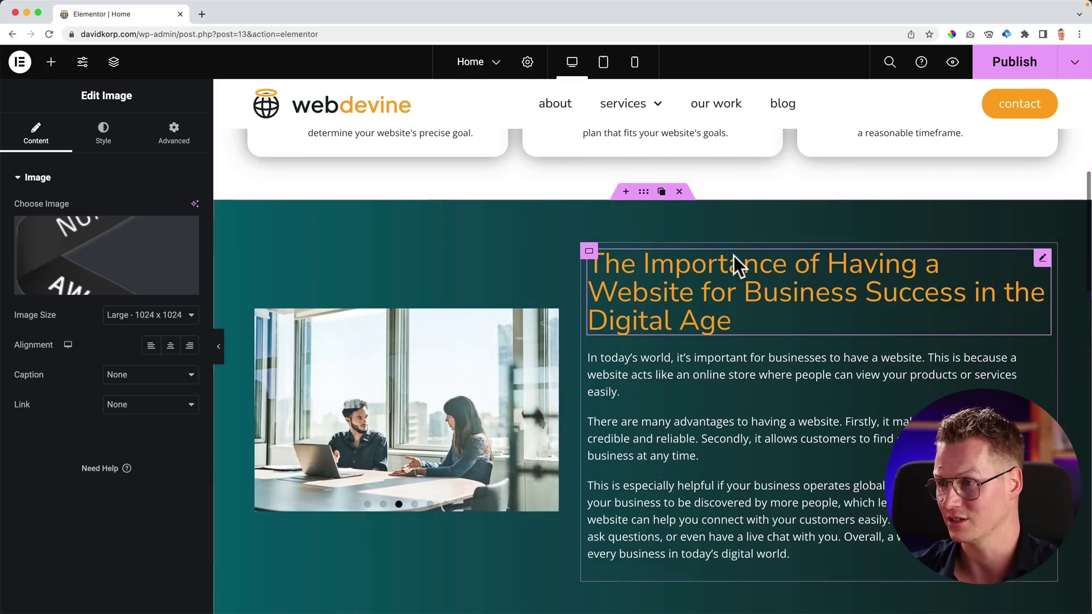
Open the Importance heading's Custom CSS settings on its Advanced tab.
click(722, 281)
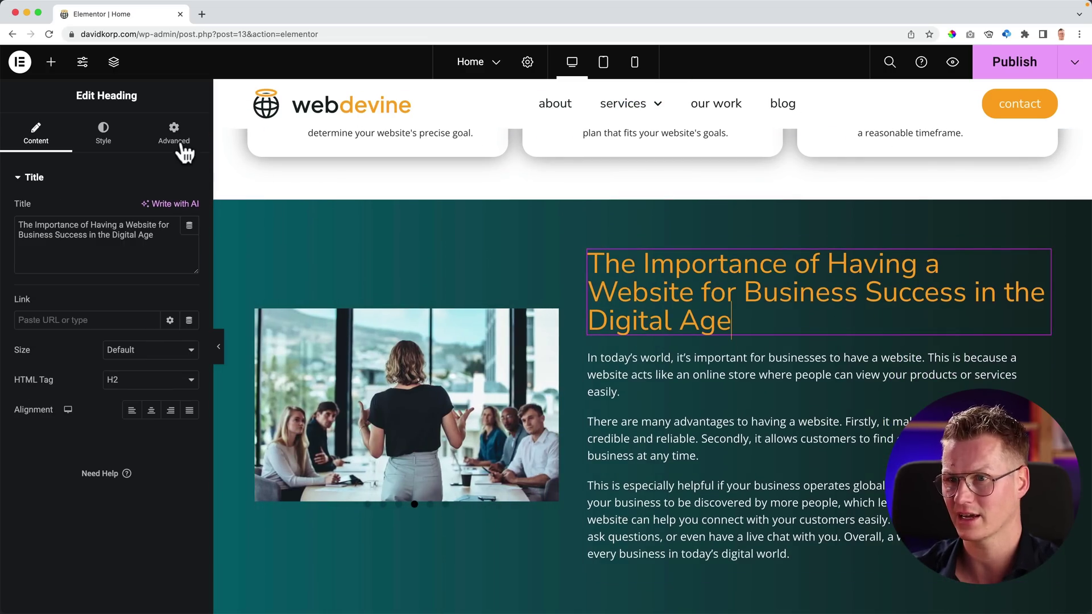
click(172, 141)
click(45, 177)
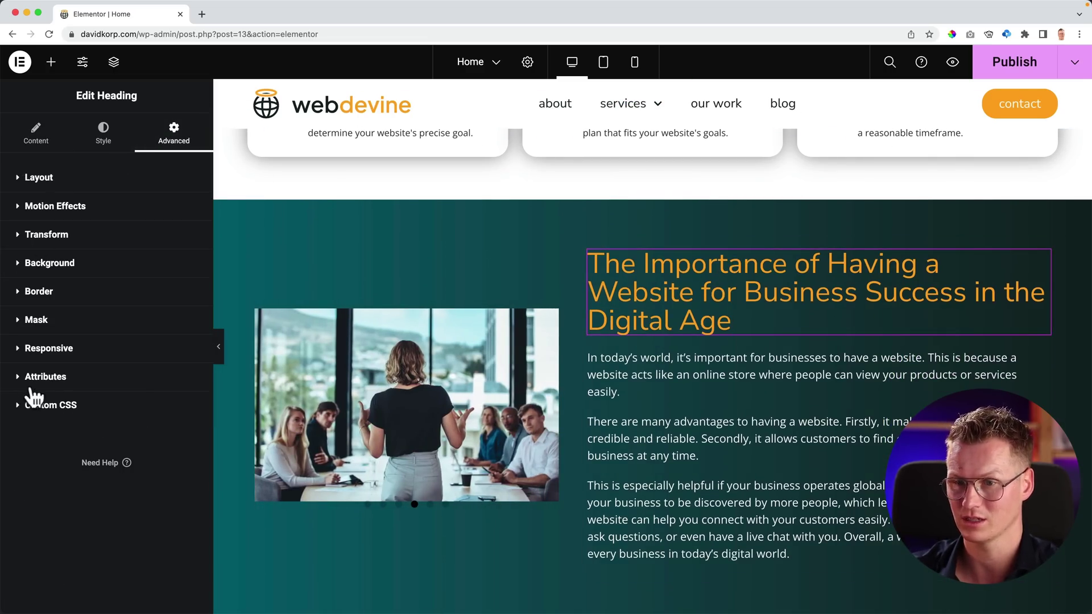
click(46, 405)
scroll(97, 386, down, 3)
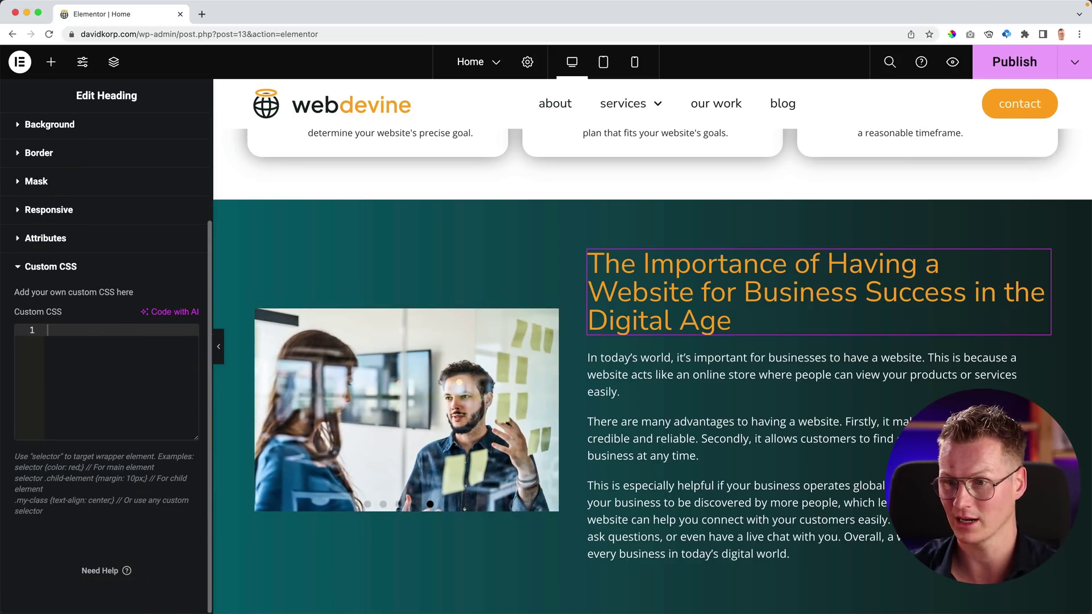
Have Elementor AI generate and insert CSS that turns the background red over 1 second on hover.
click(170, 312)
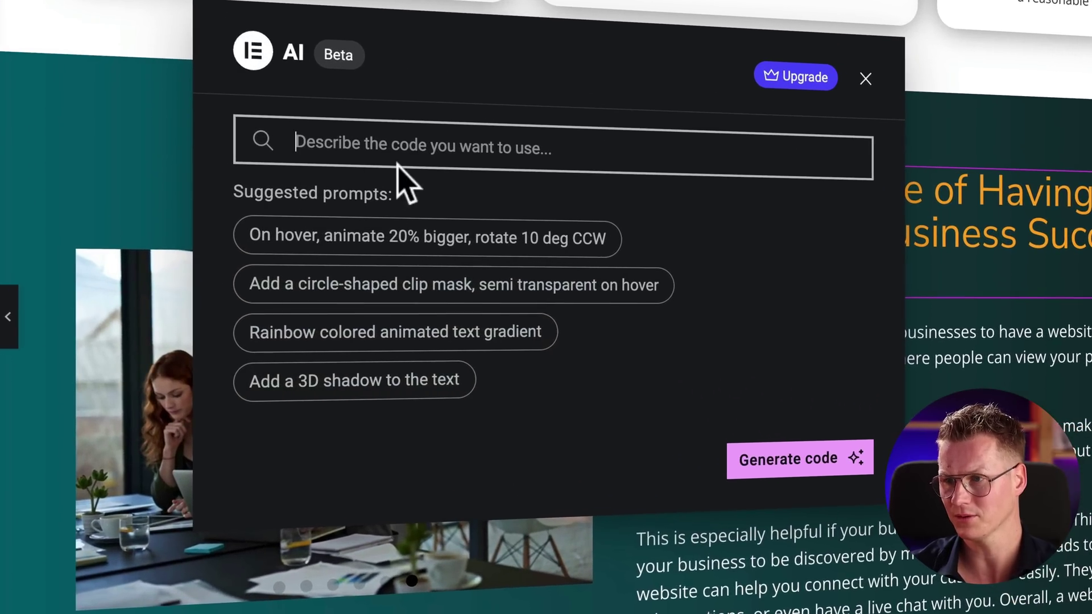
text(Make the background)
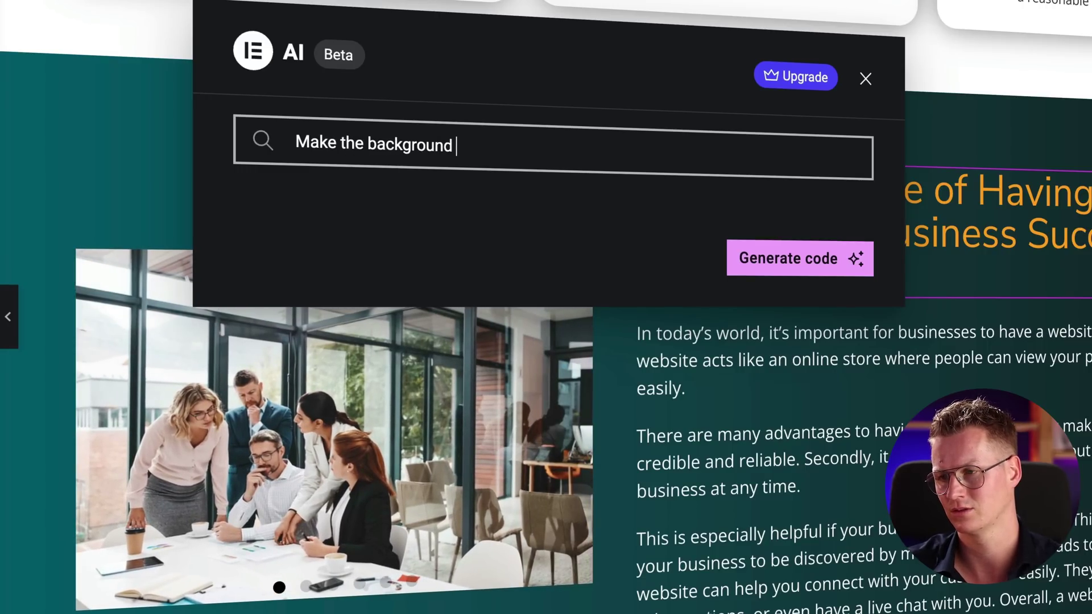
text( red )
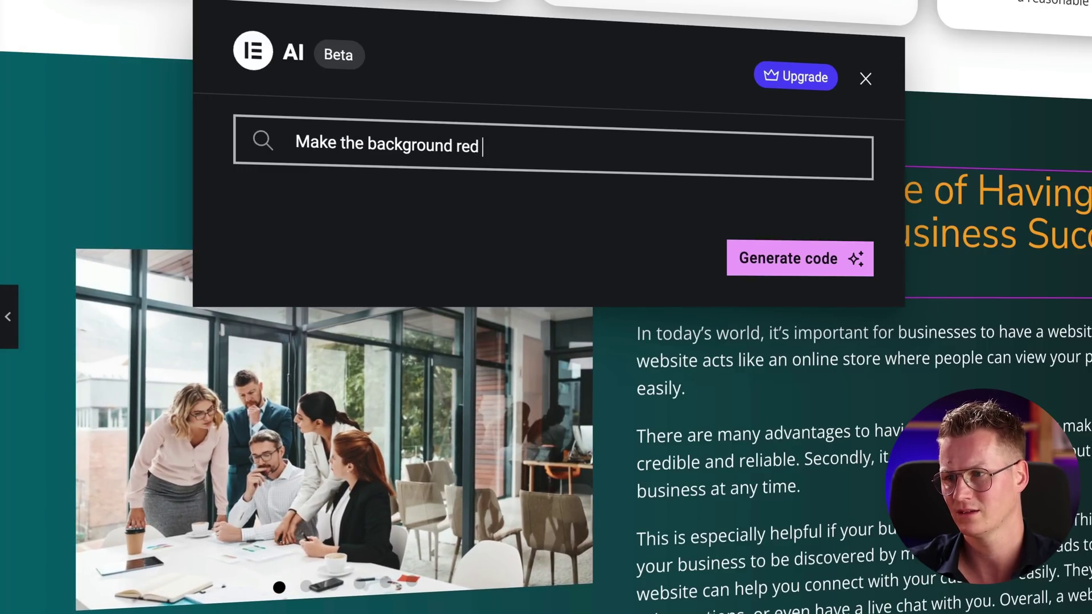
text(wj)
key(BackSpace)
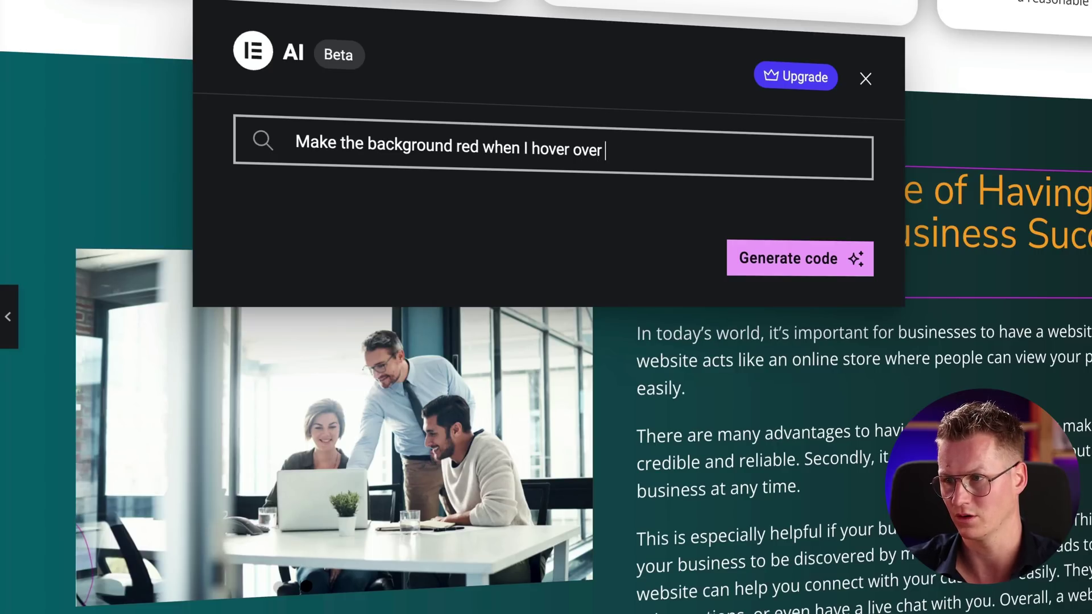
text(hen I hover over the text. Make it red in)
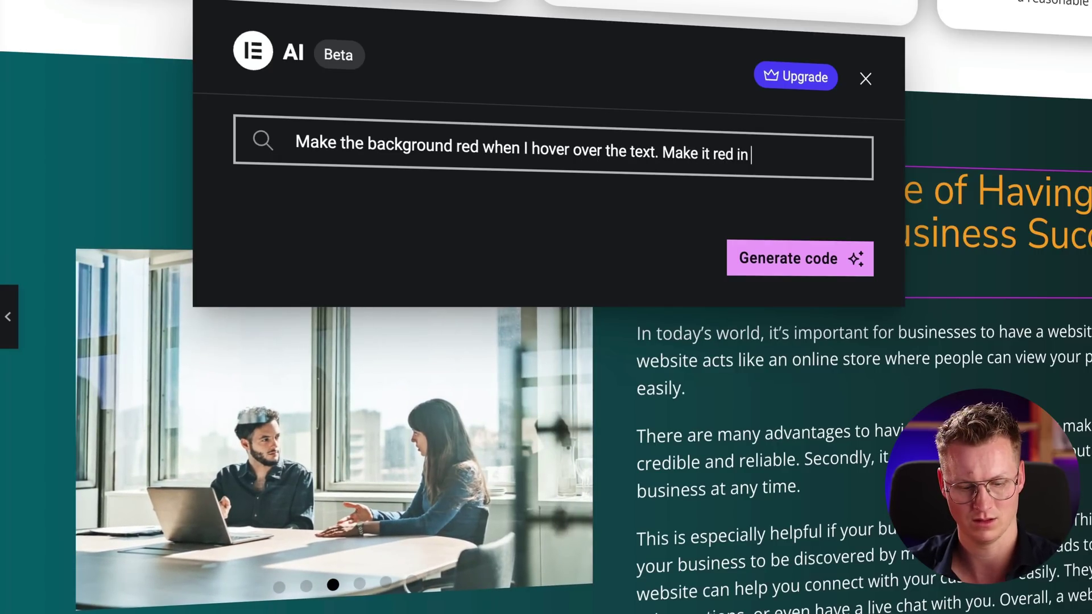
text( 1 second.)
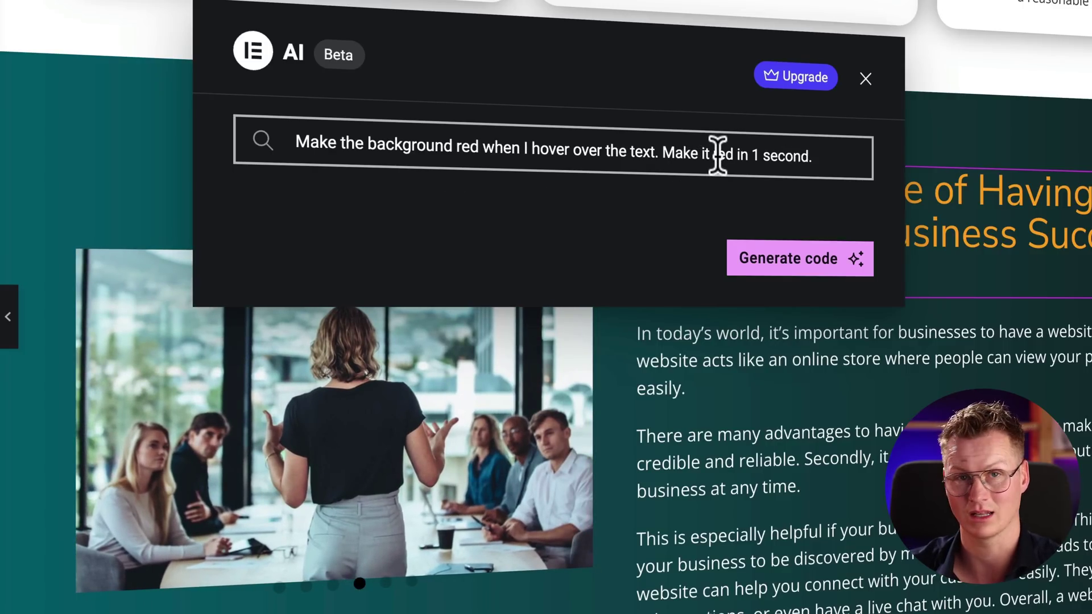
click(807, 265)
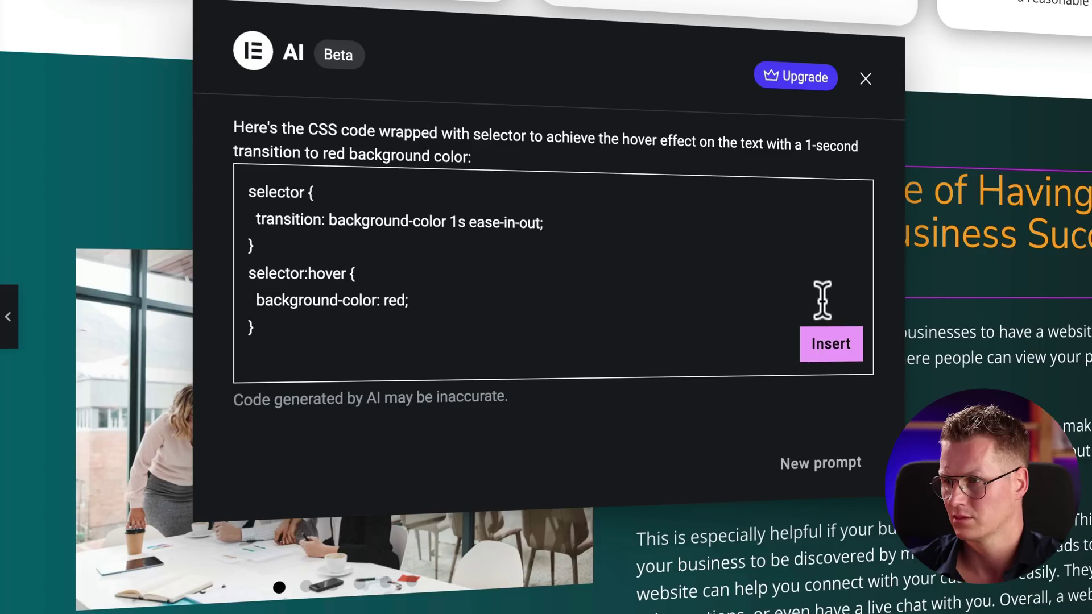
click(825, 344)
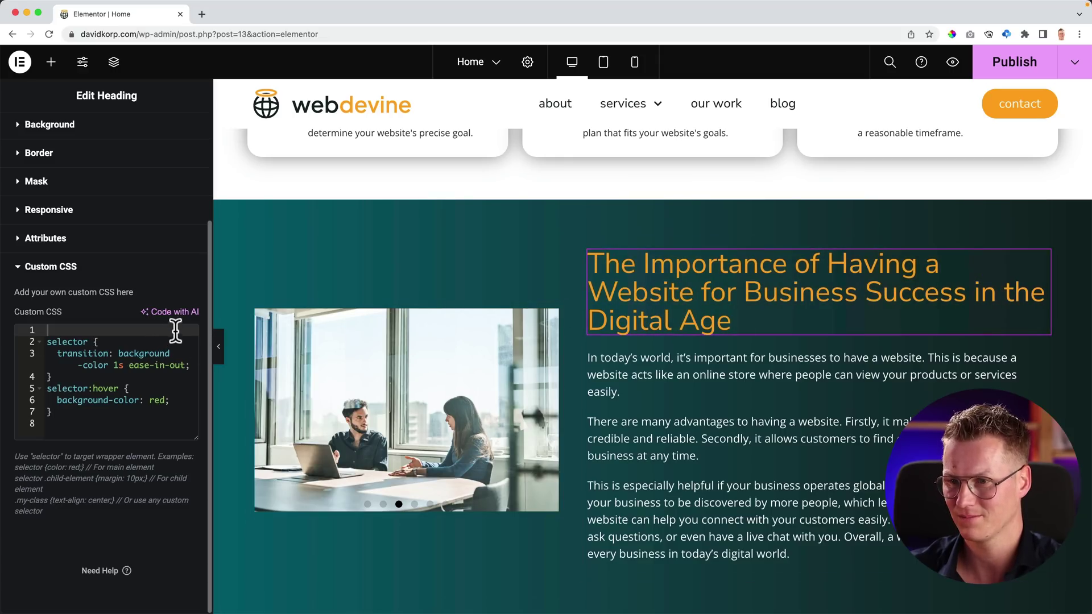
Generate and insert AI CSS for a red hover background and padding of 20, both in one second.
click(170, 311)
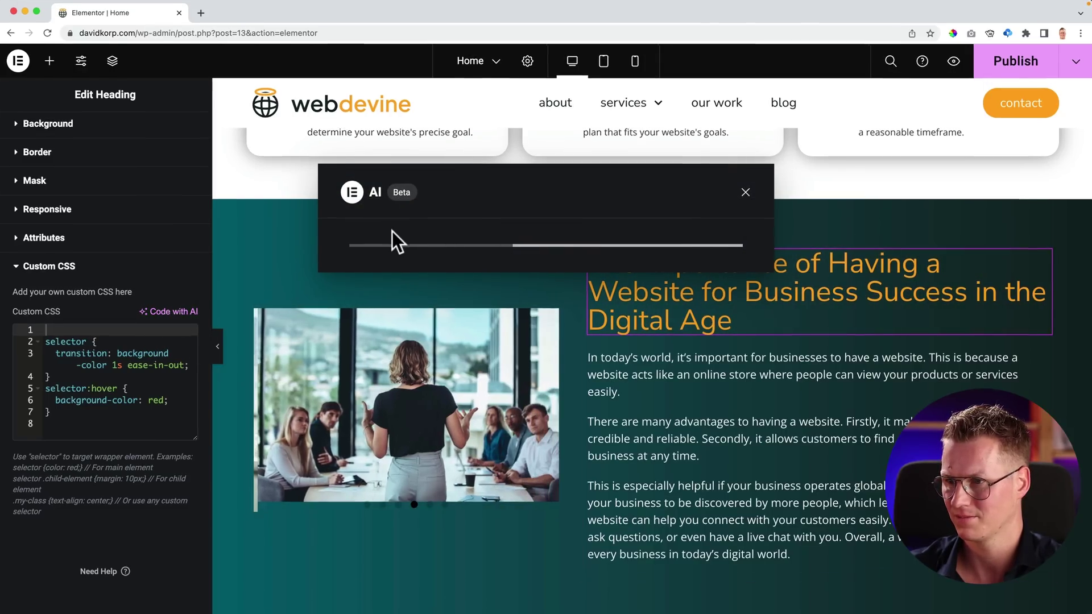
text(Ma)
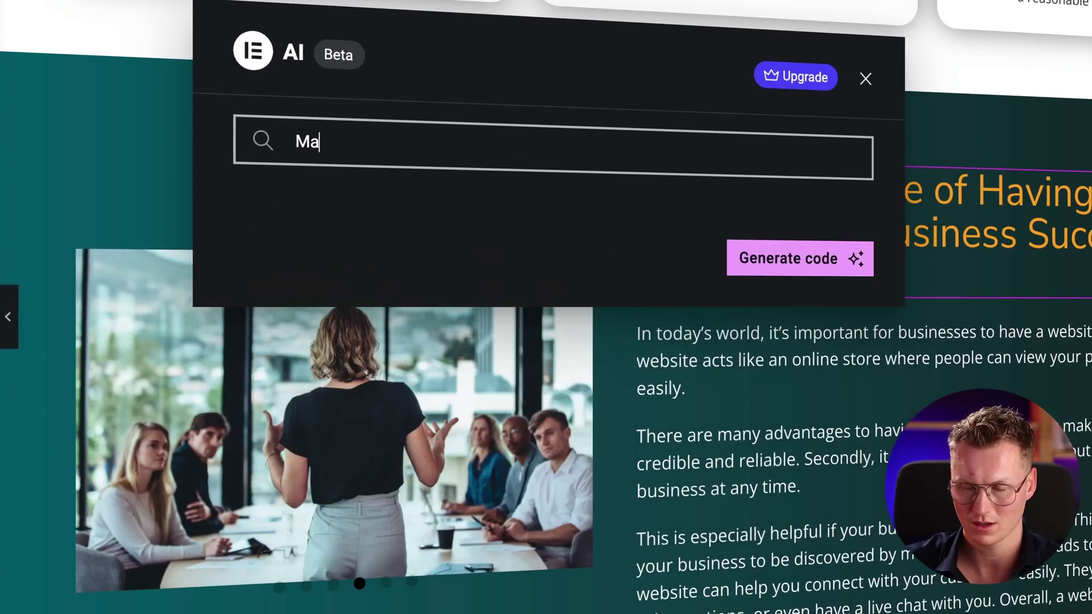
text(ke the background red wh)
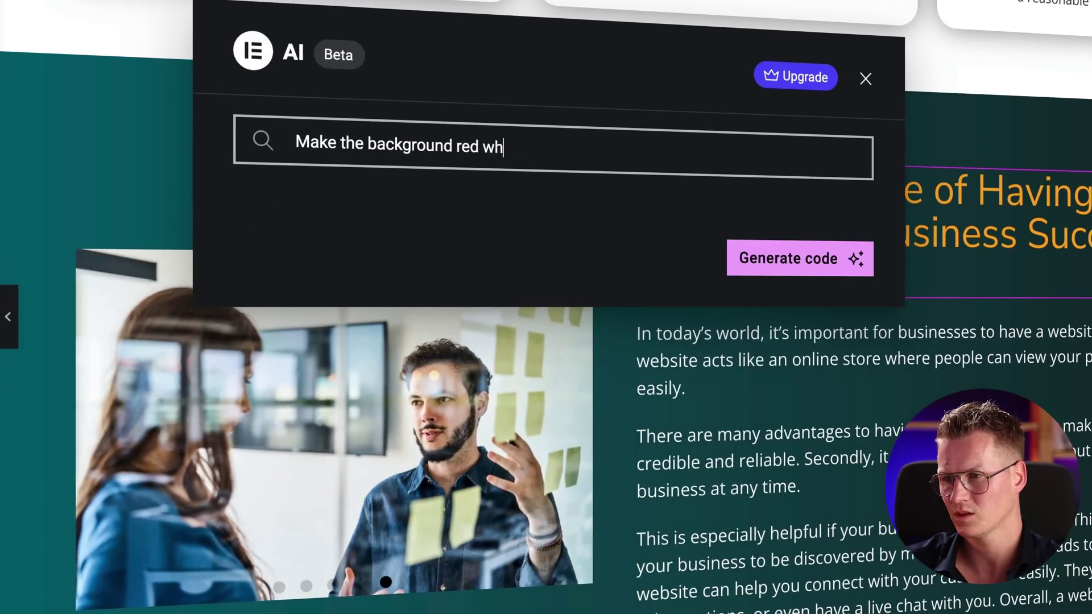
text(en hovering over the text. M)
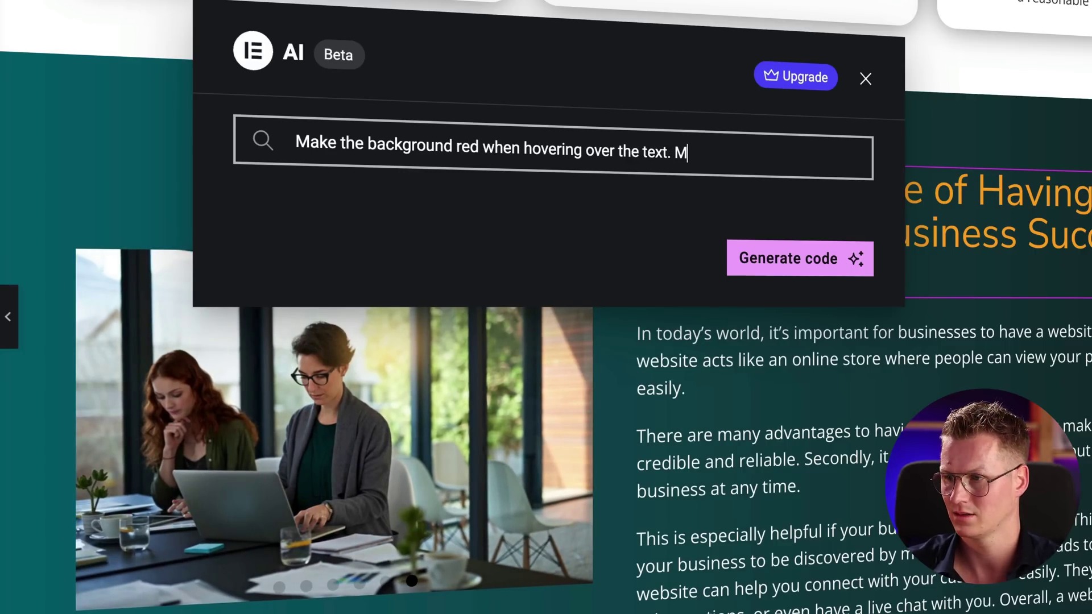
key(BackSpace)
text(Let i)
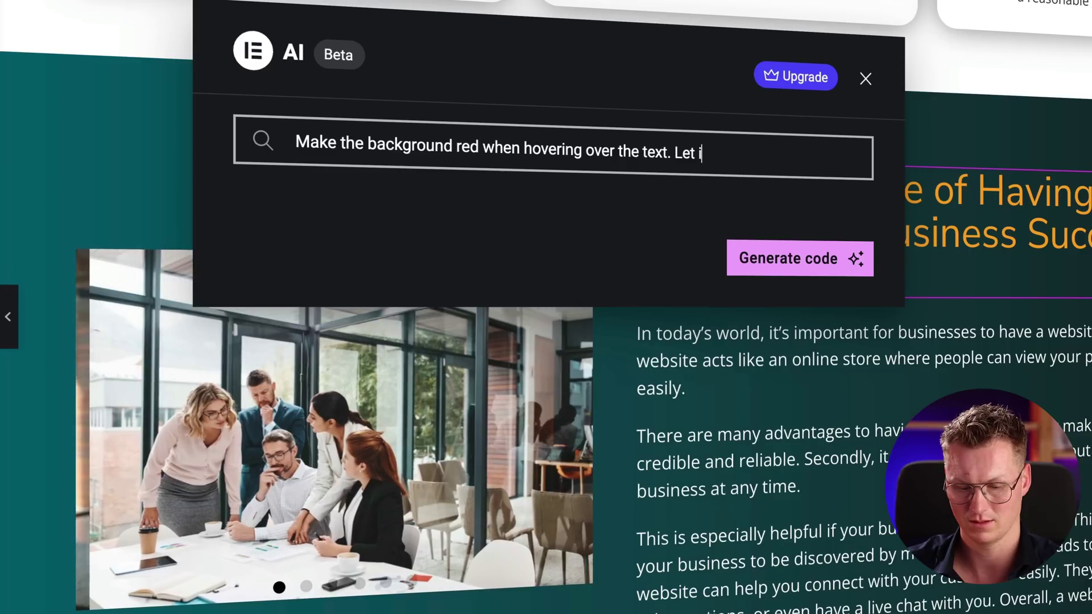
text(t become red in one s)
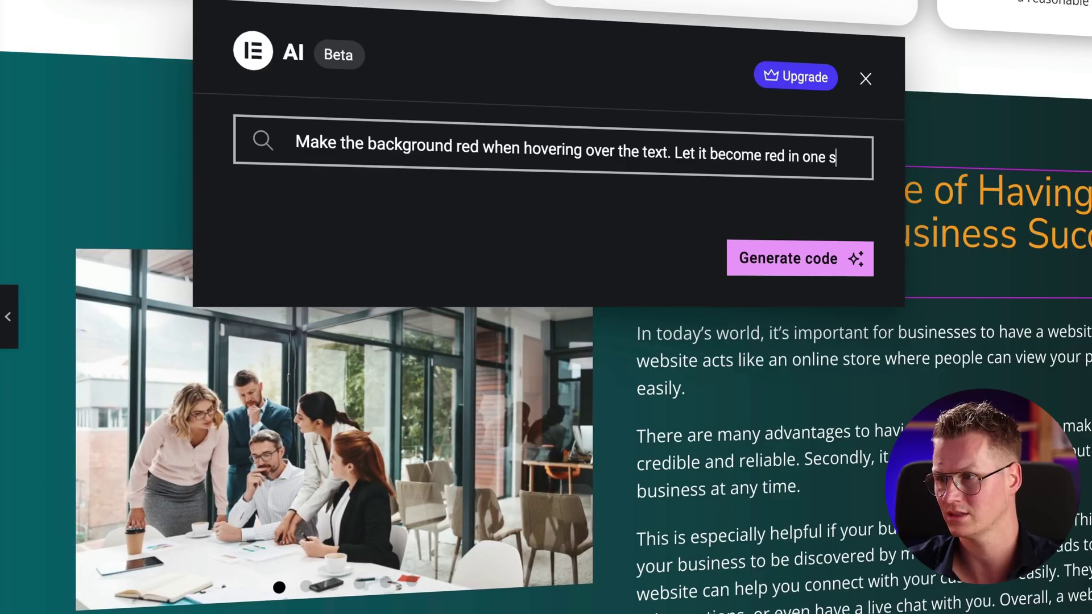
text(econd, and a)
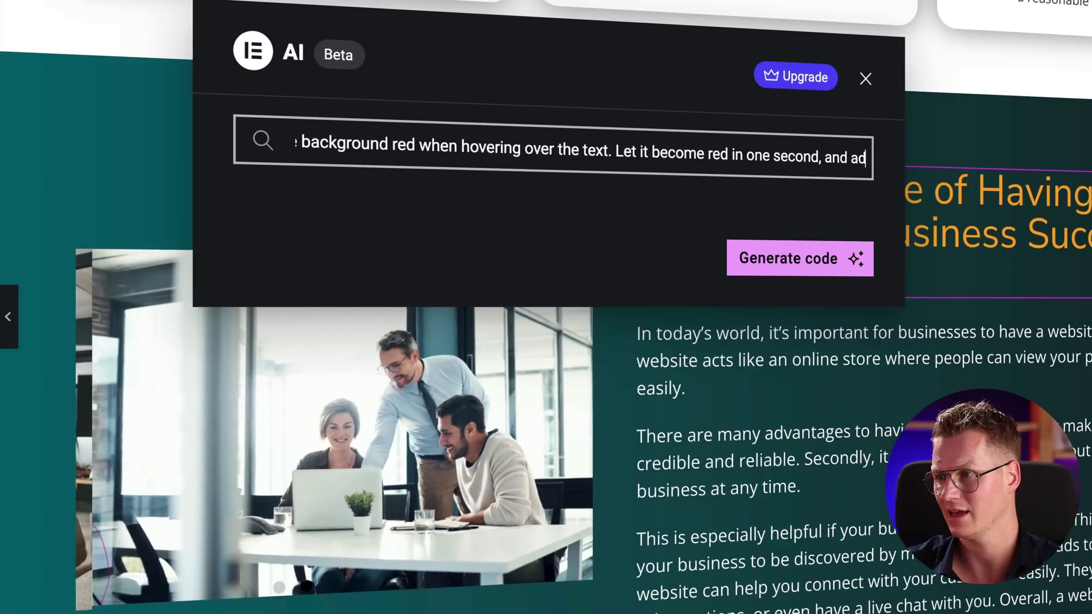
text(d )
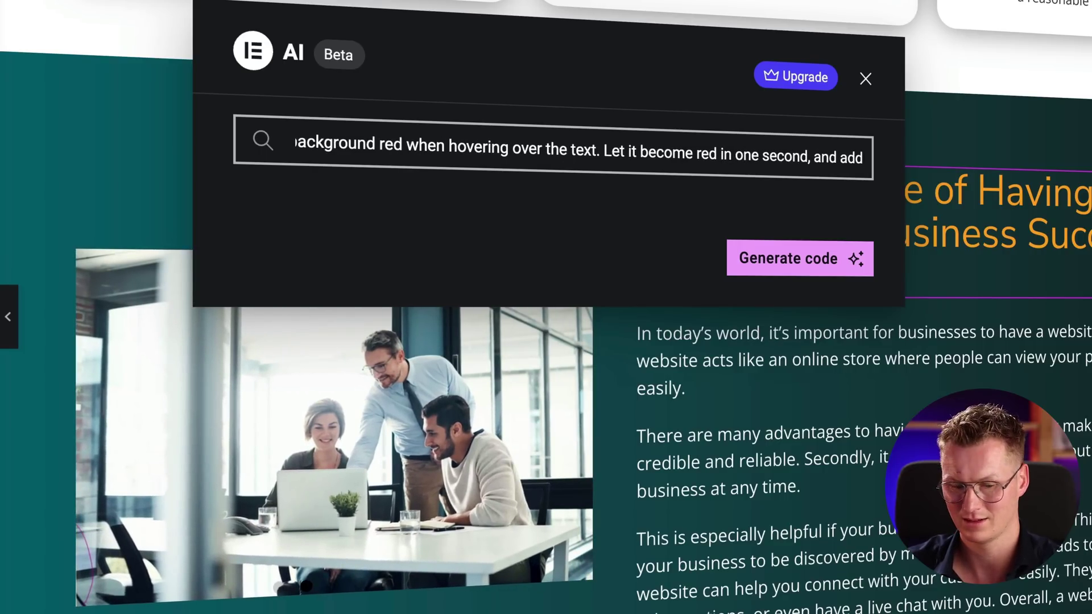
text(a padding of)
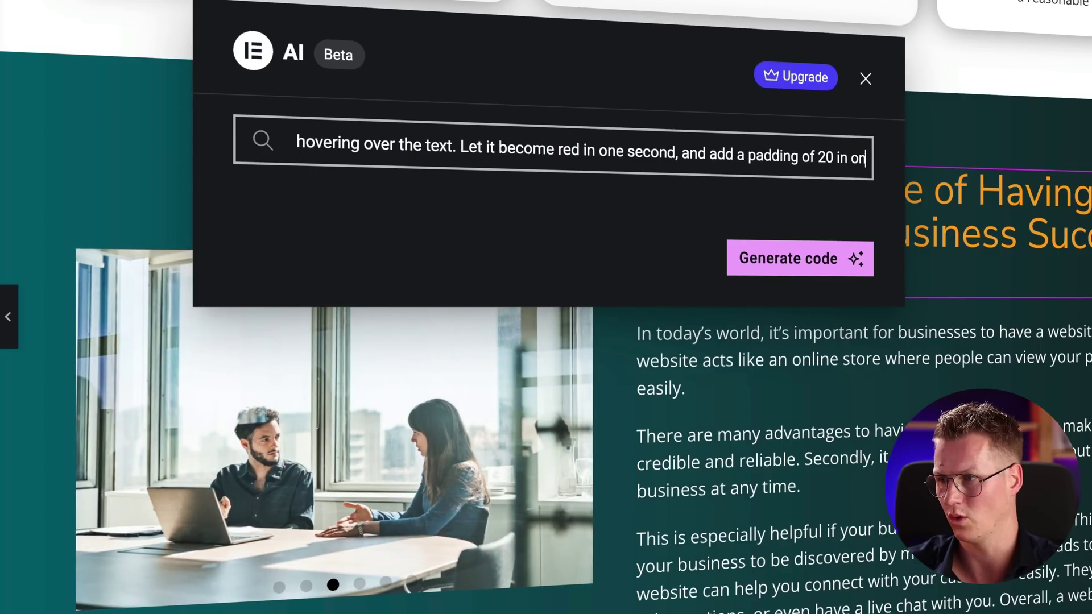
text( 20 in on)
text(e seco)
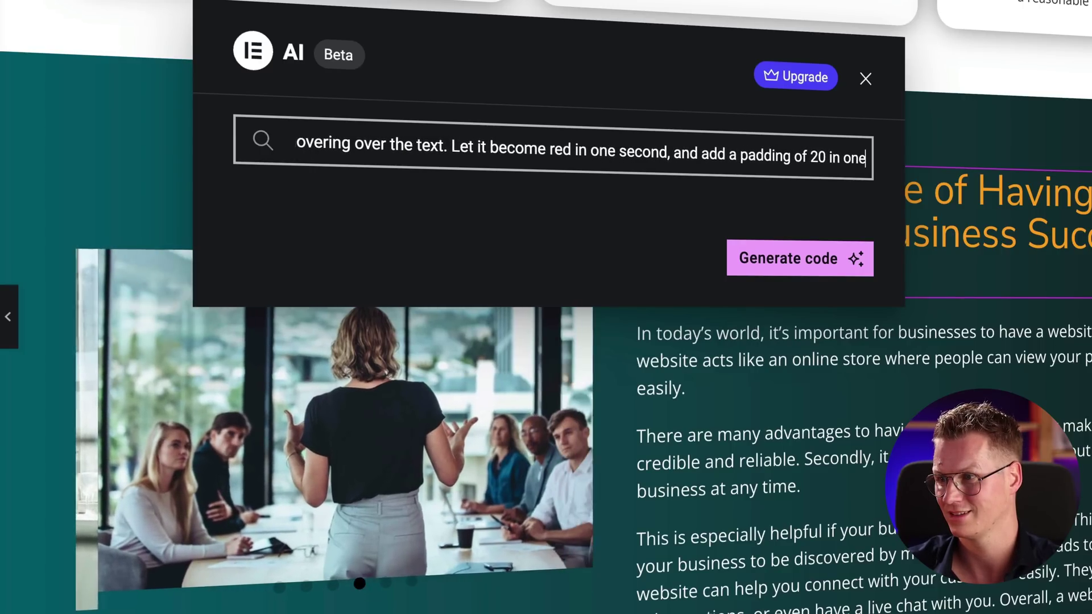
text(nd on he)
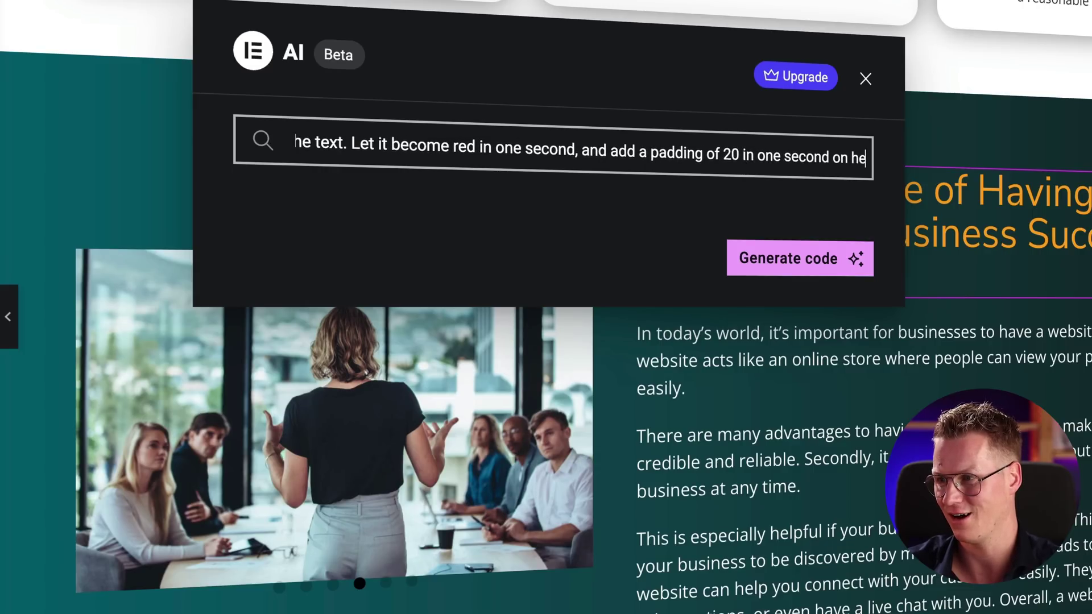
text(vering.)
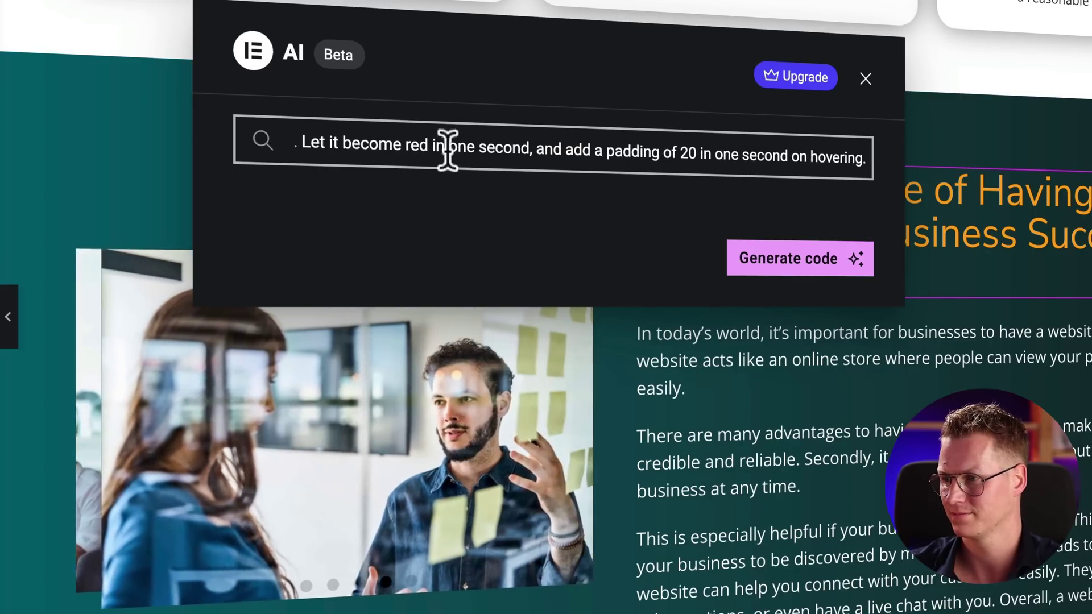
click(826, 265)
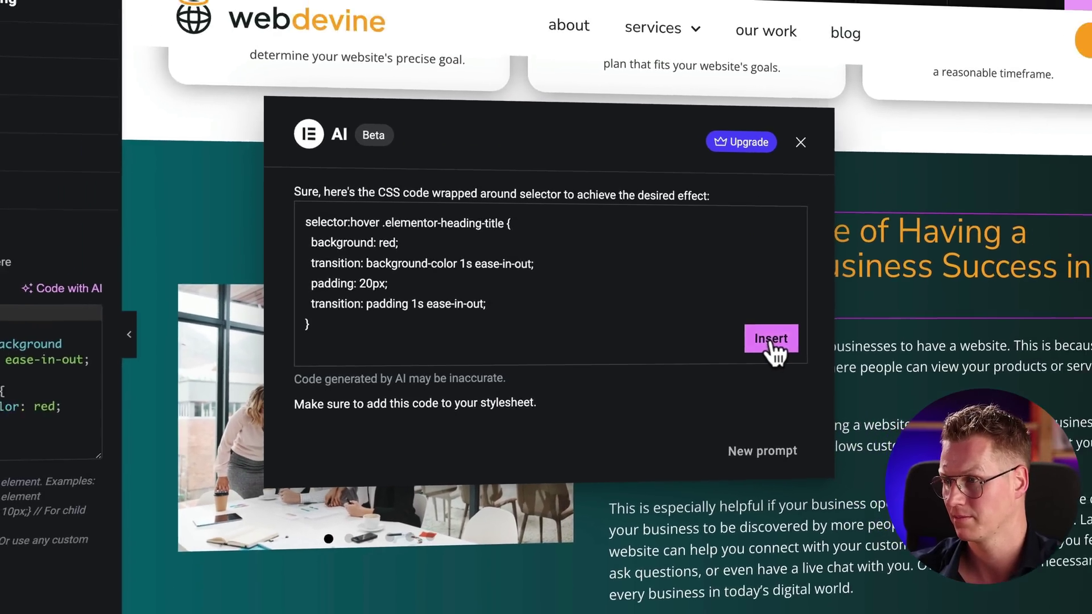
click(830, 322)
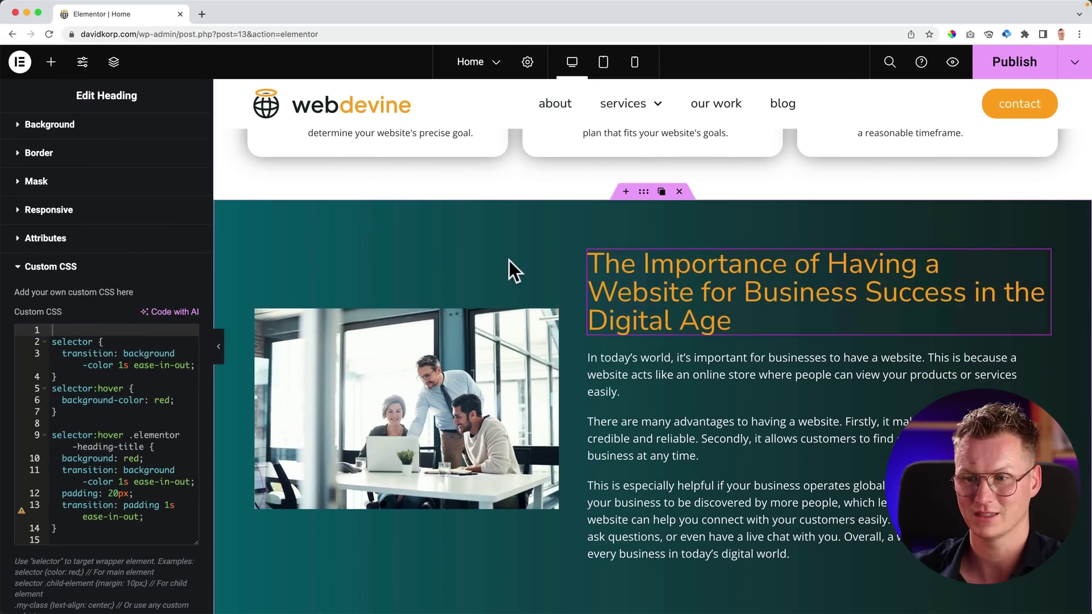
Delete all of the heading's custom CSS and open a new browser tab.
drag(52, 342, 129, 506)
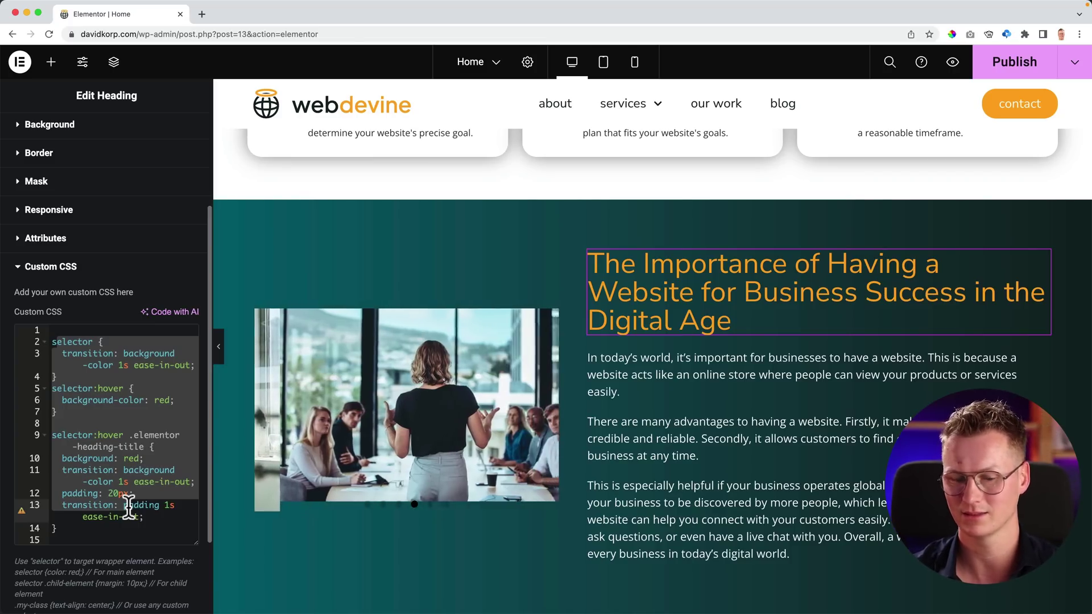
key(super+a)
key(BackSpace)
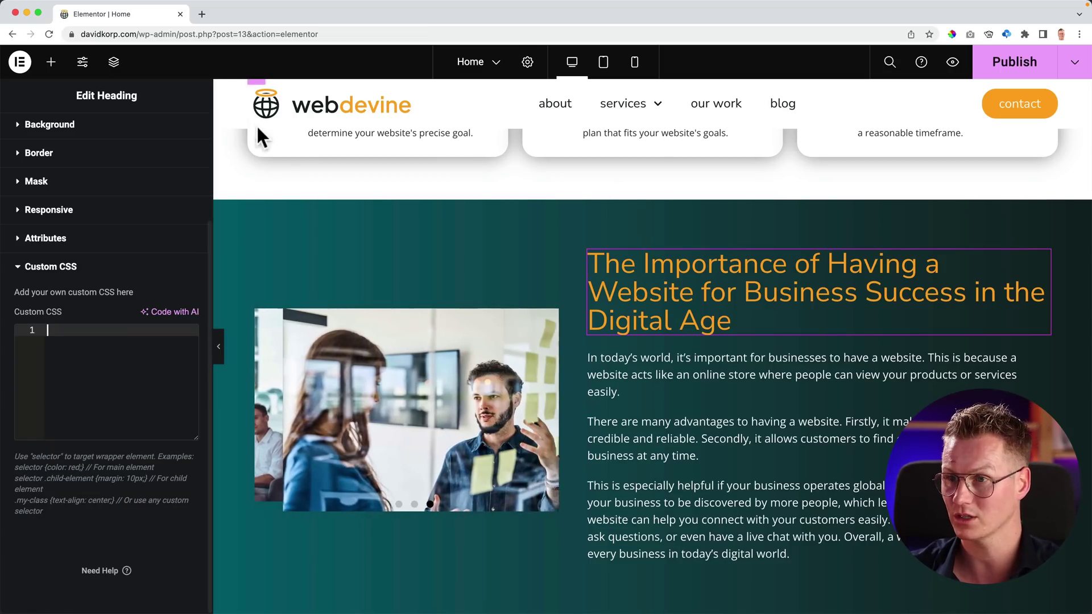
click(202, 14)
Search Google for 'the best promts for wordpress' and scroll through the results.
text(se)
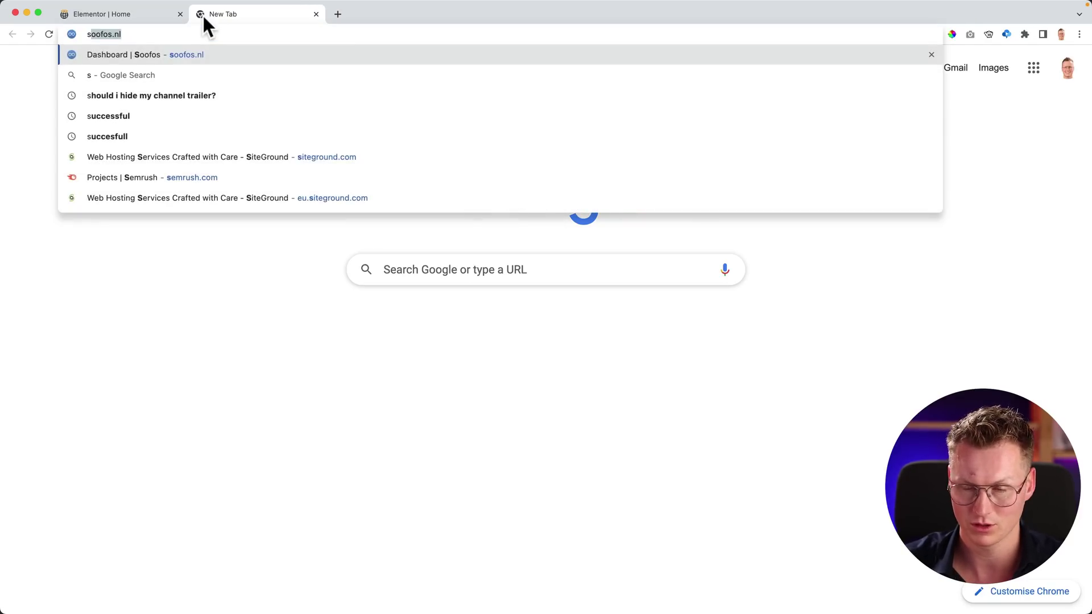
key(BackSpace)
key(BackSpace)
text(the best promts for )
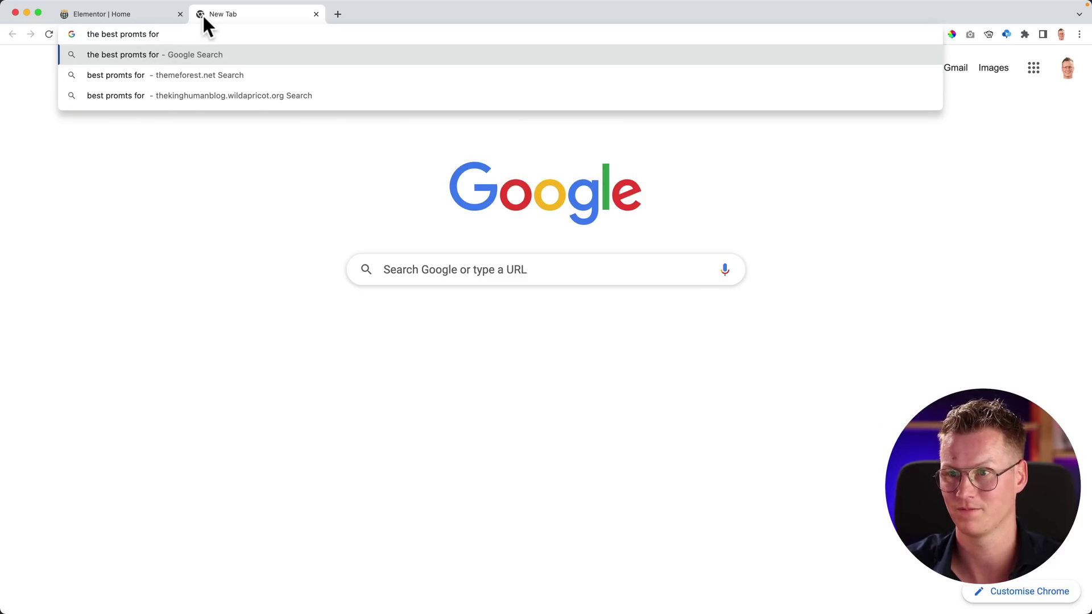
text(wordpress)
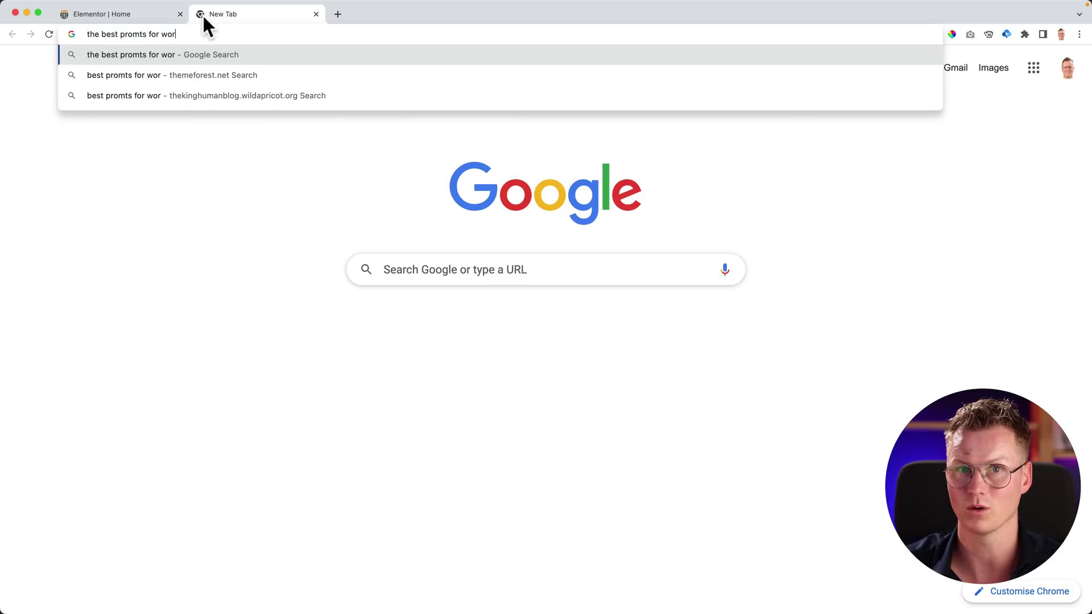
key(Return)
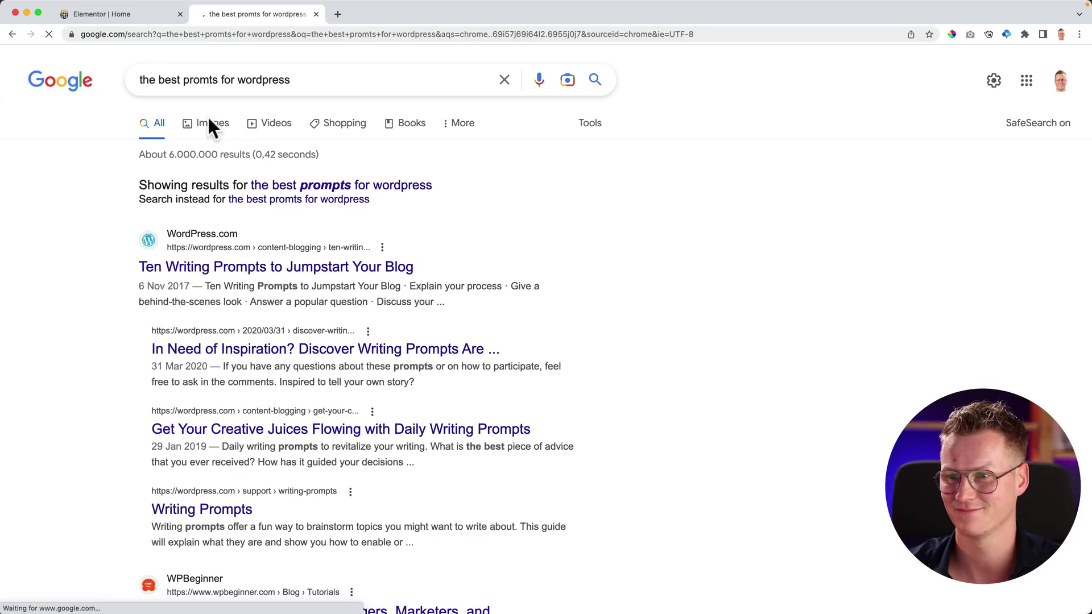
scroll(105, 235, down, 1)
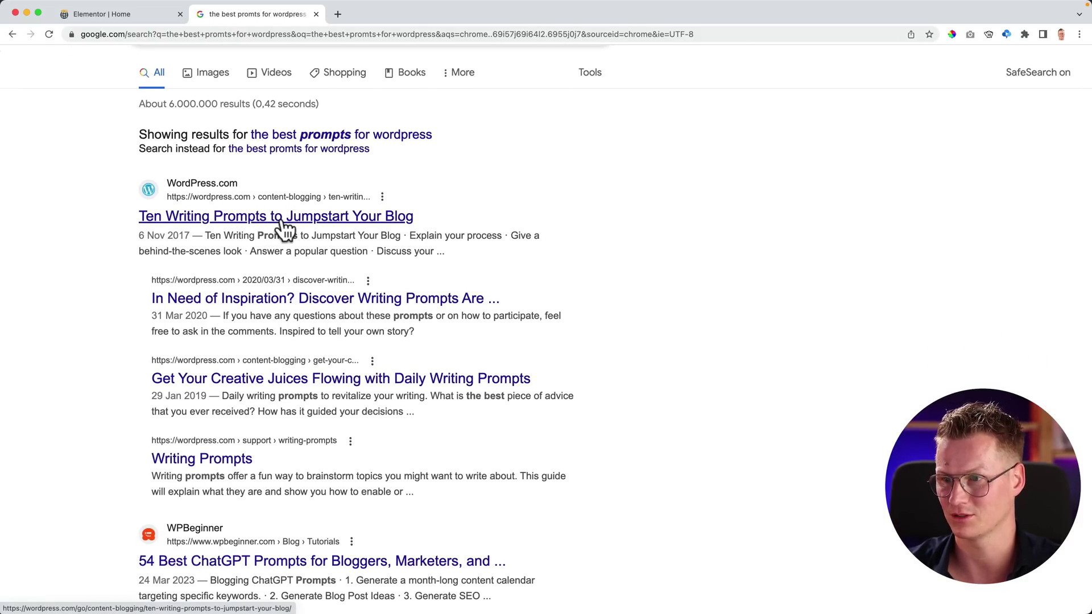
scroll(267, 228, down, 5)
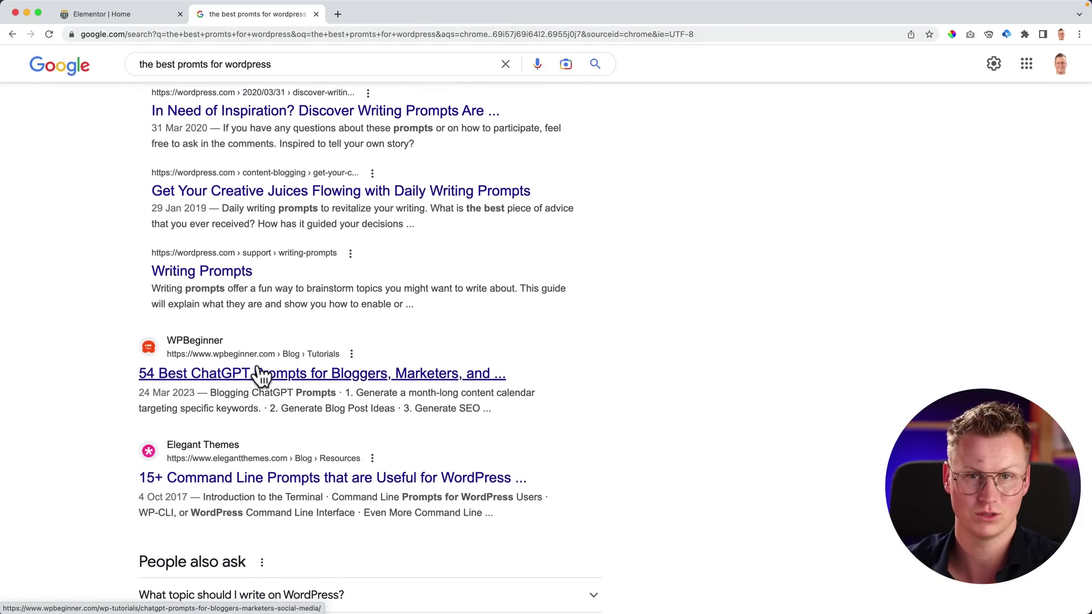
scroll(273, 370, down, 7)
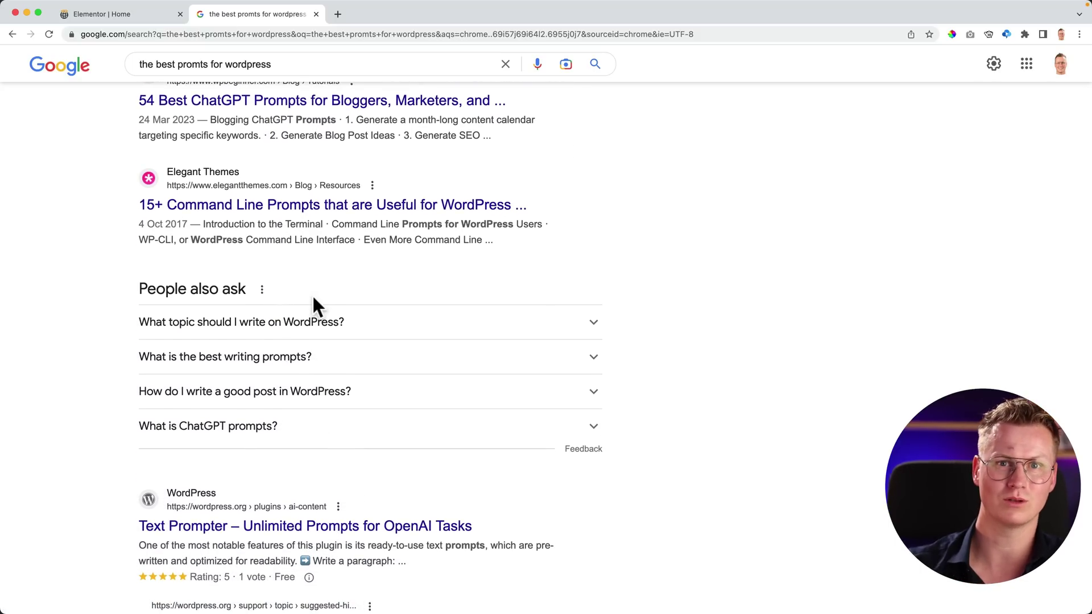
Return to the editor and open the Awwwards award image's Custom CSS settings.
click(316, 13)
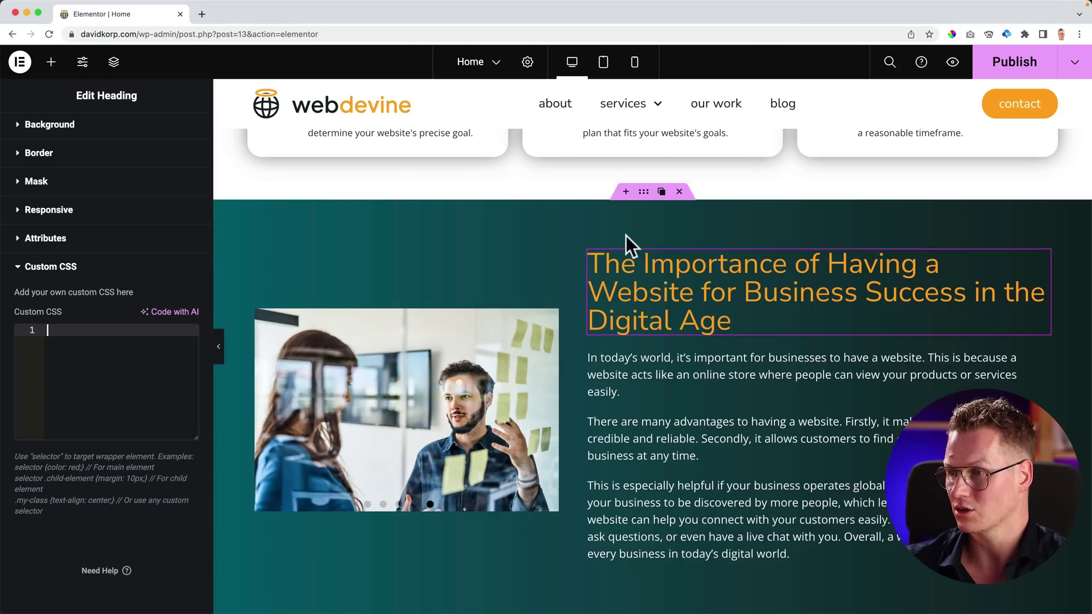
scroll(526, 316, down, 7)
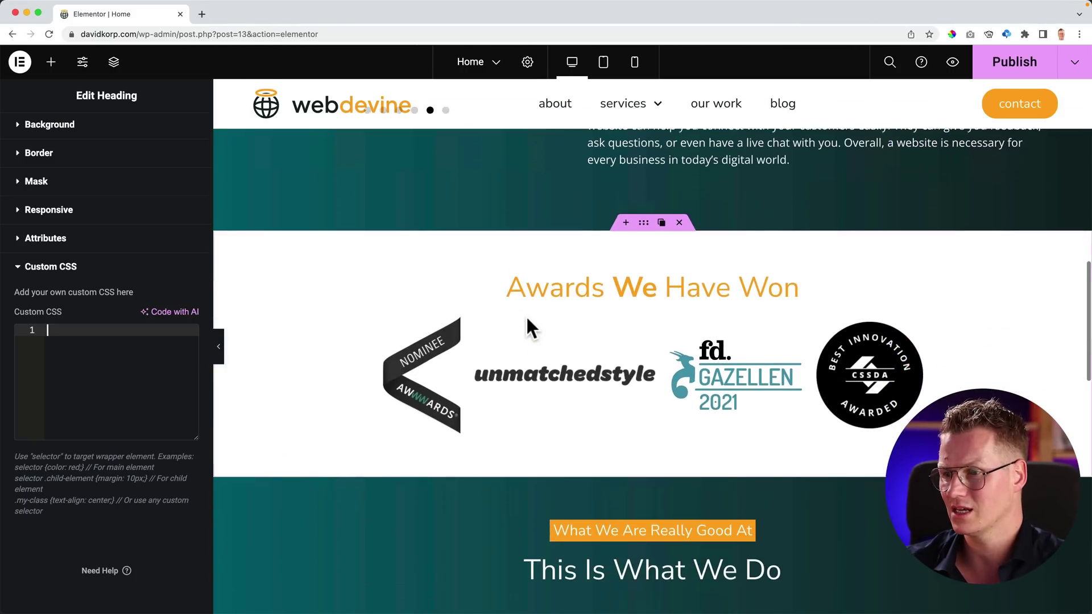
scroll(525, 315, down, 2)
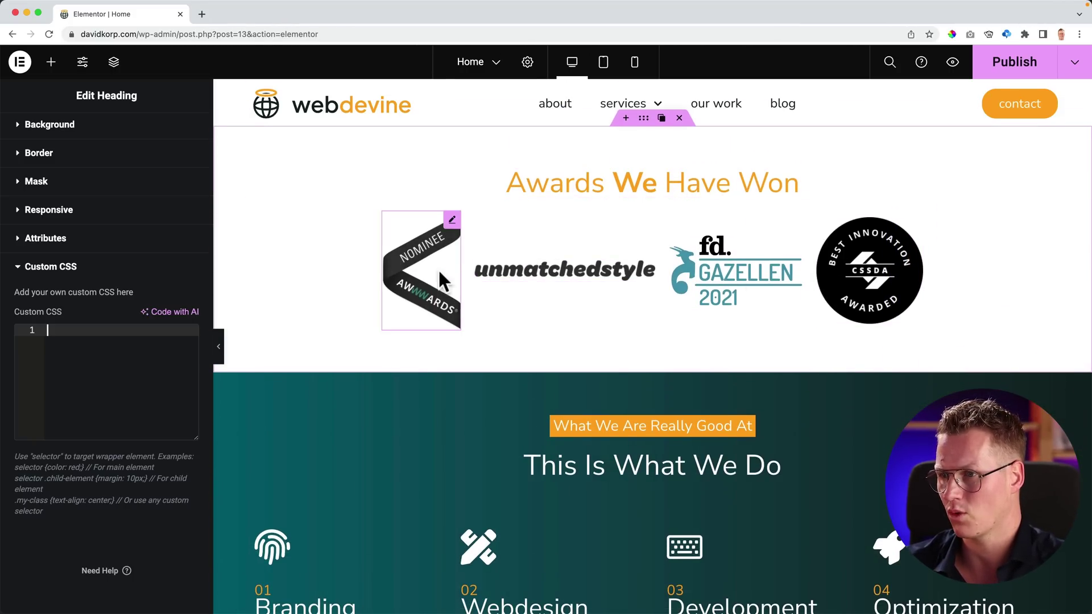
click(413, 257)
click(175, 136)
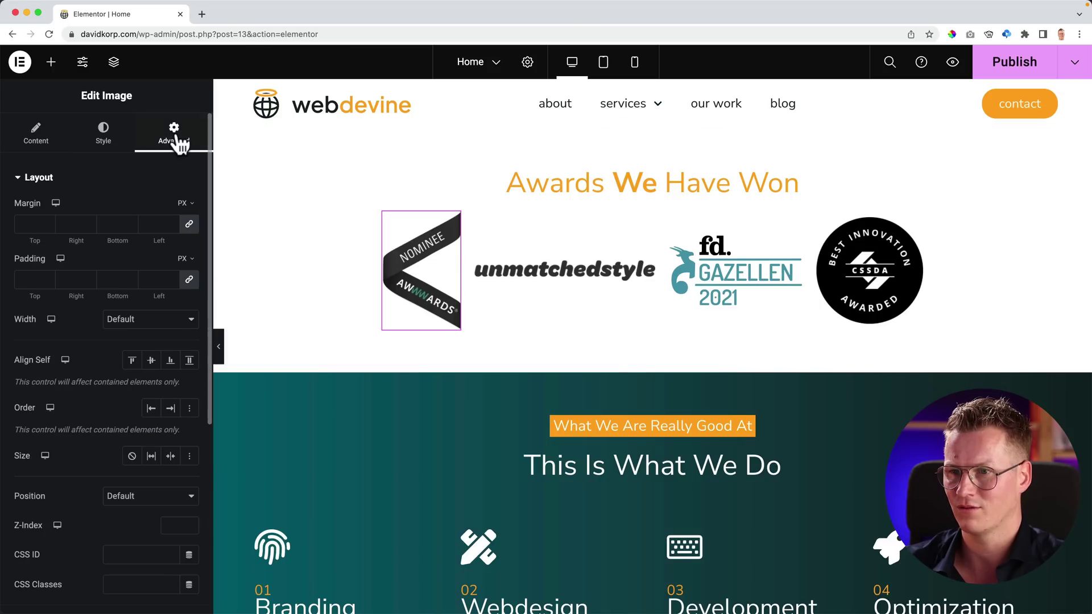
click(105, 185)
click(49, 405)
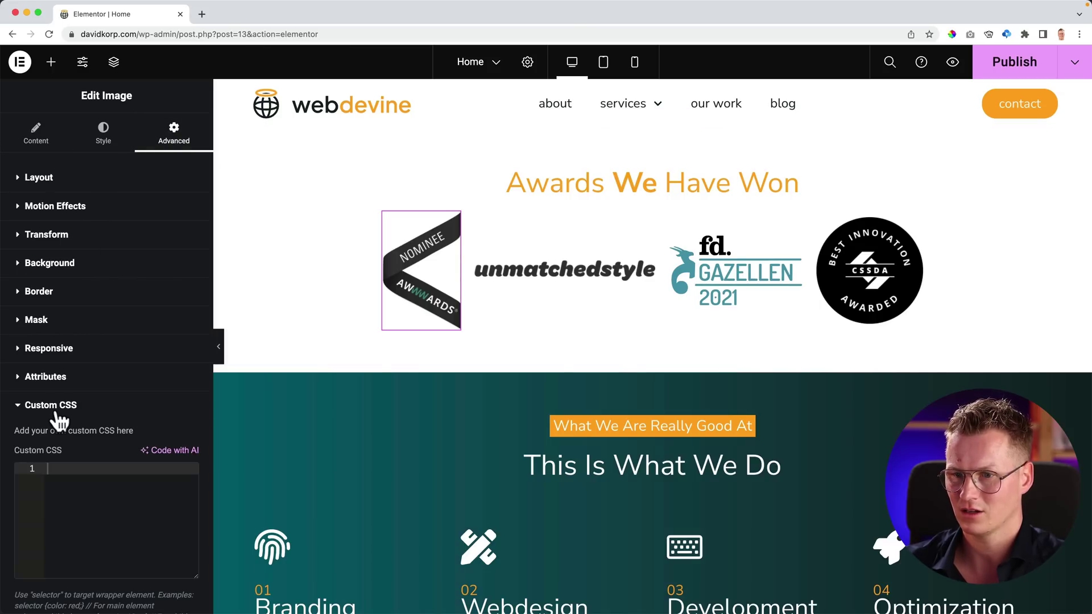
Have Elementor AI generate and insert CSS that makes the image jiggle on hover.
click(169, 452)
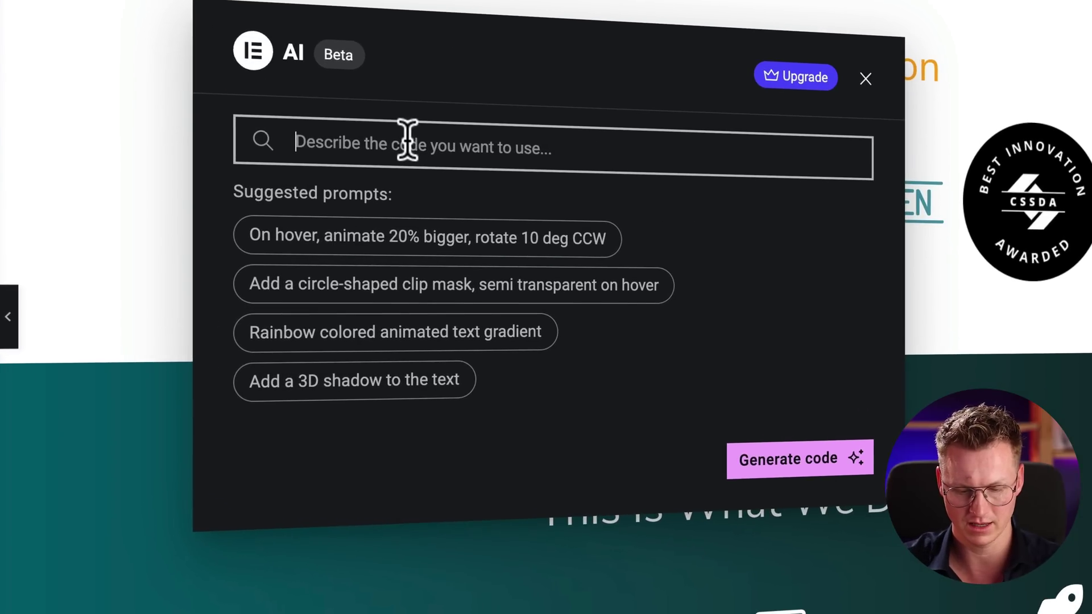
text(Ma)
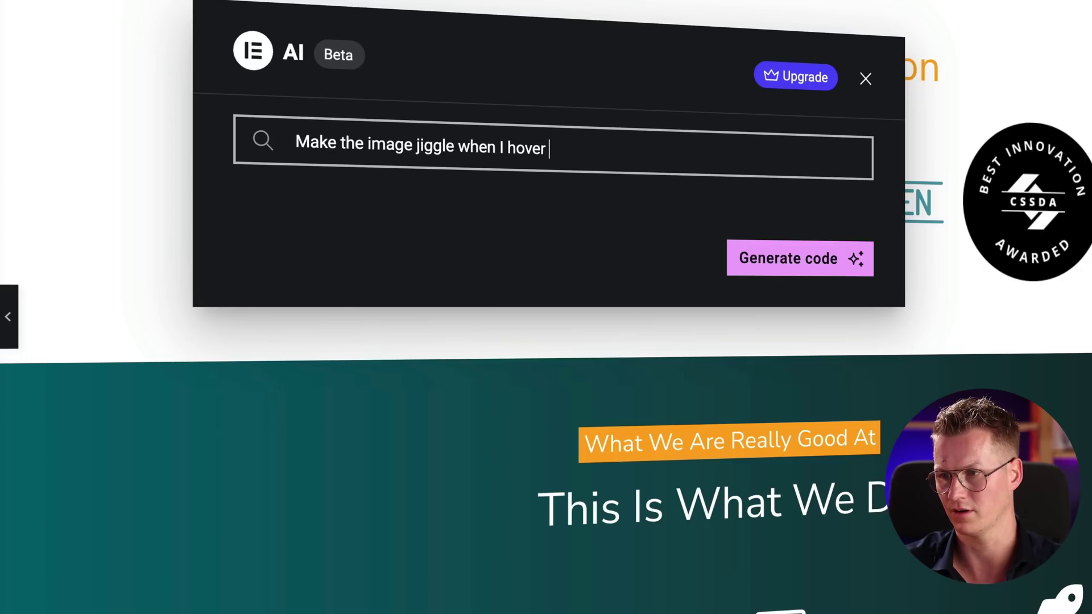
click(780, 255)
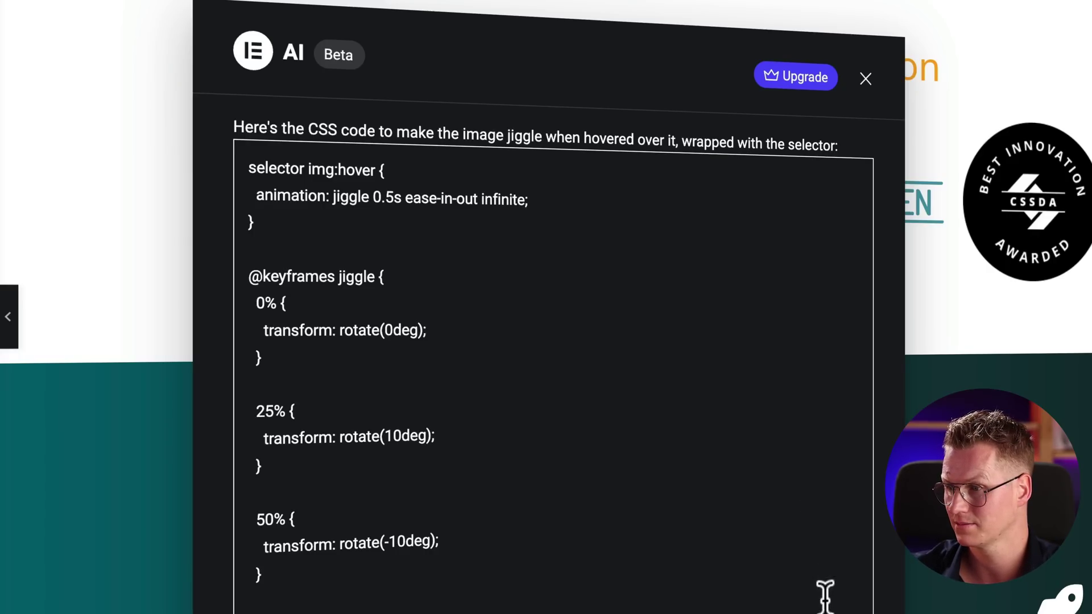
click(824, 608)
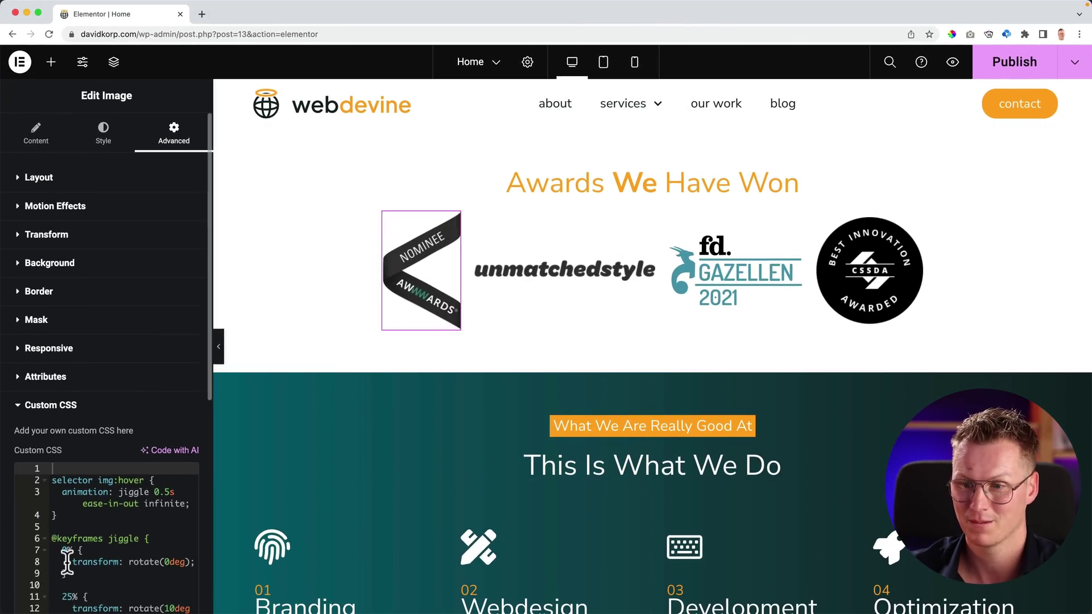
Change the Awwwards image's jiggle animation duration to 2.5s.
click(158, 494)
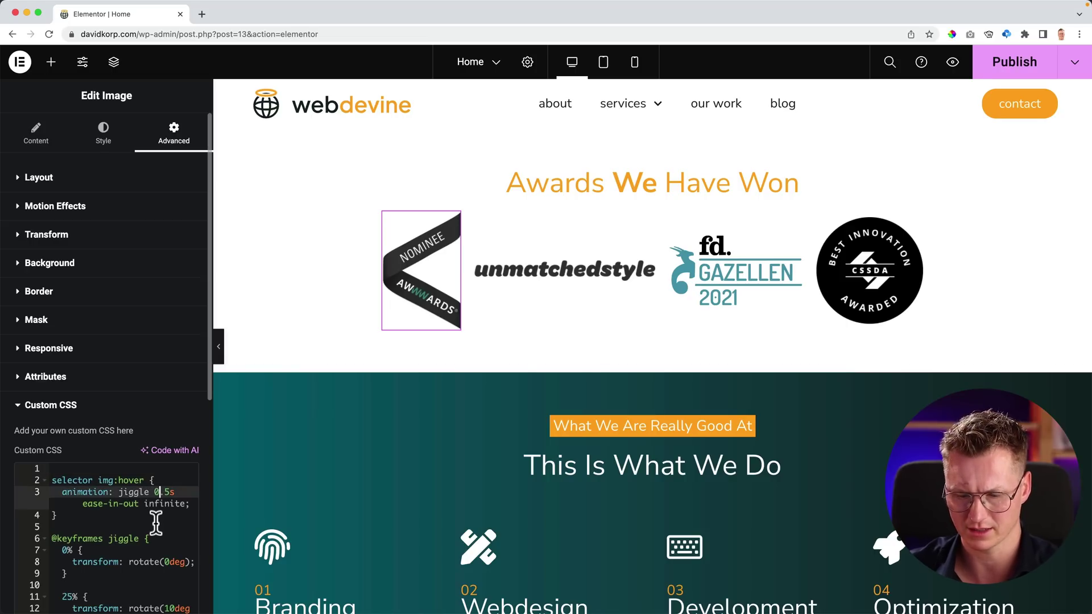
key(BackSpace)
text(1)
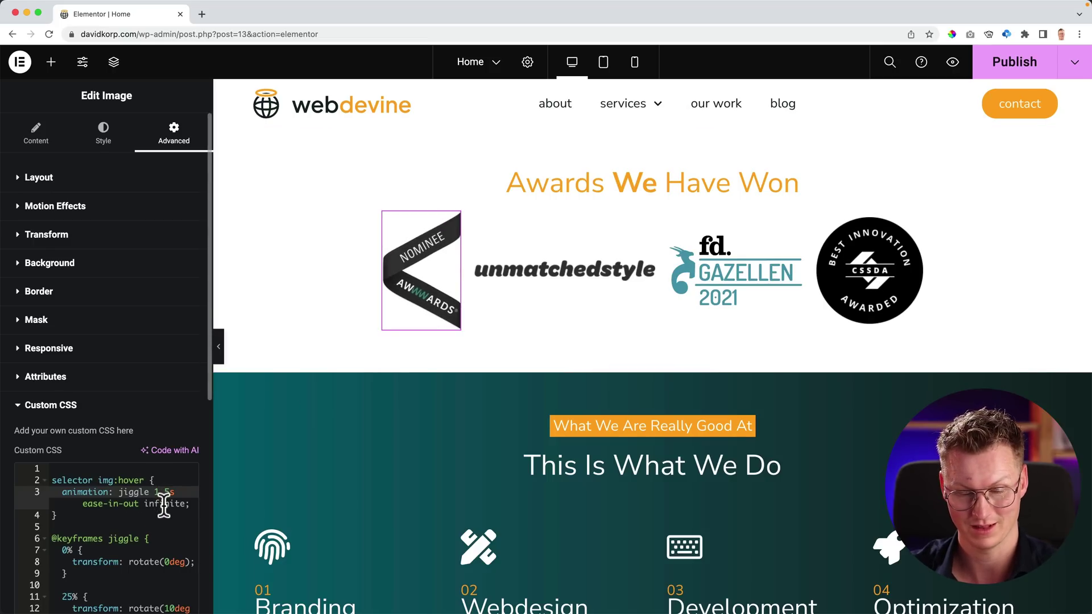
text(2)
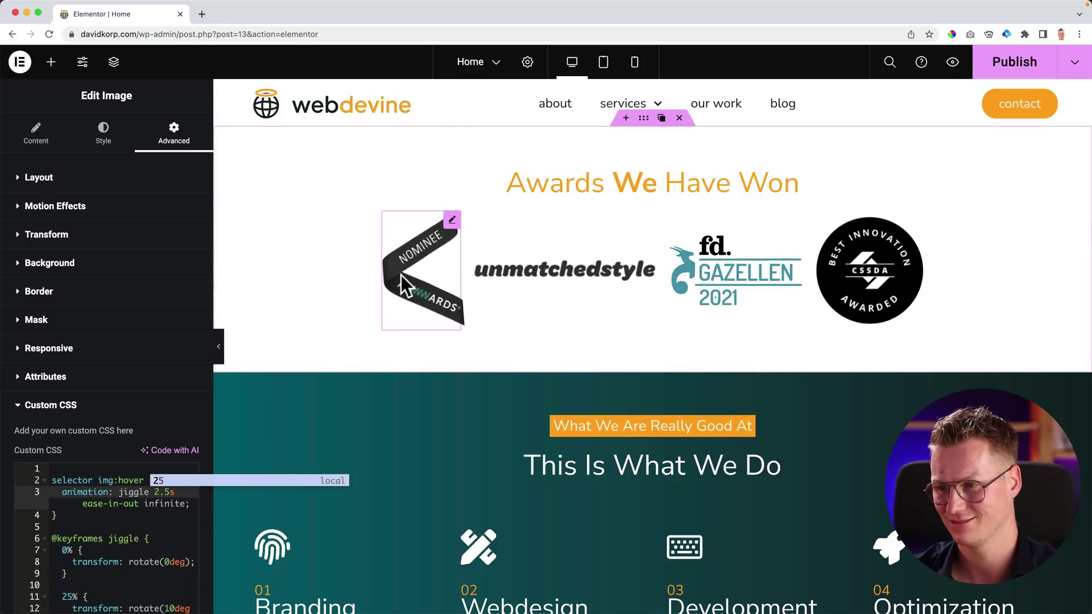
click(146, 500)
Paste the same jiggle-on-hover CSS into the unmatchedstyle logo's Custom CSS.
click(569, 269)
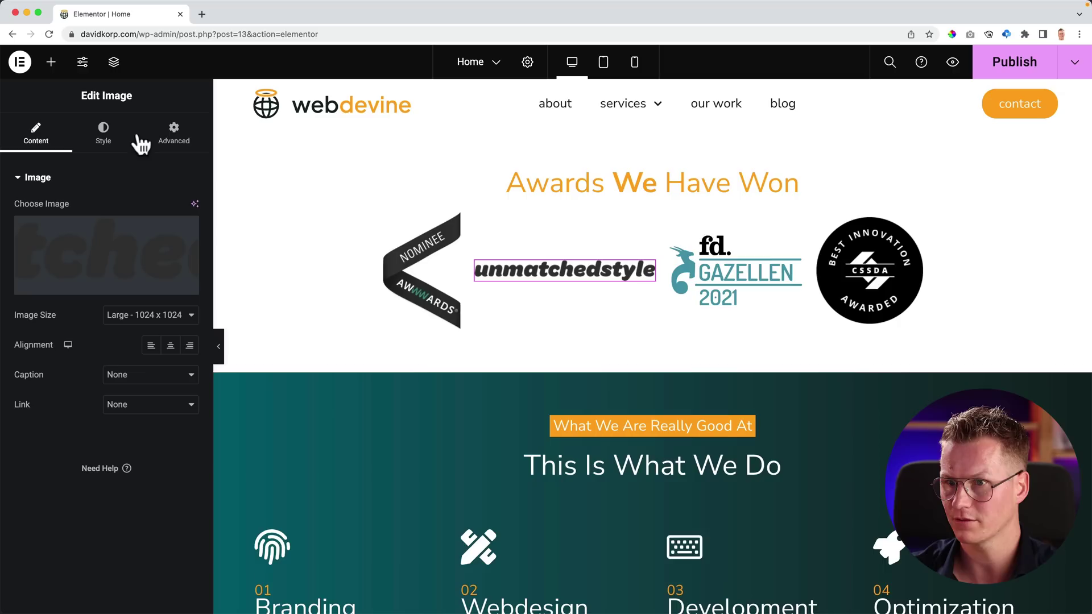
click(144, 143)
click(107, 177)
click(59, 404)
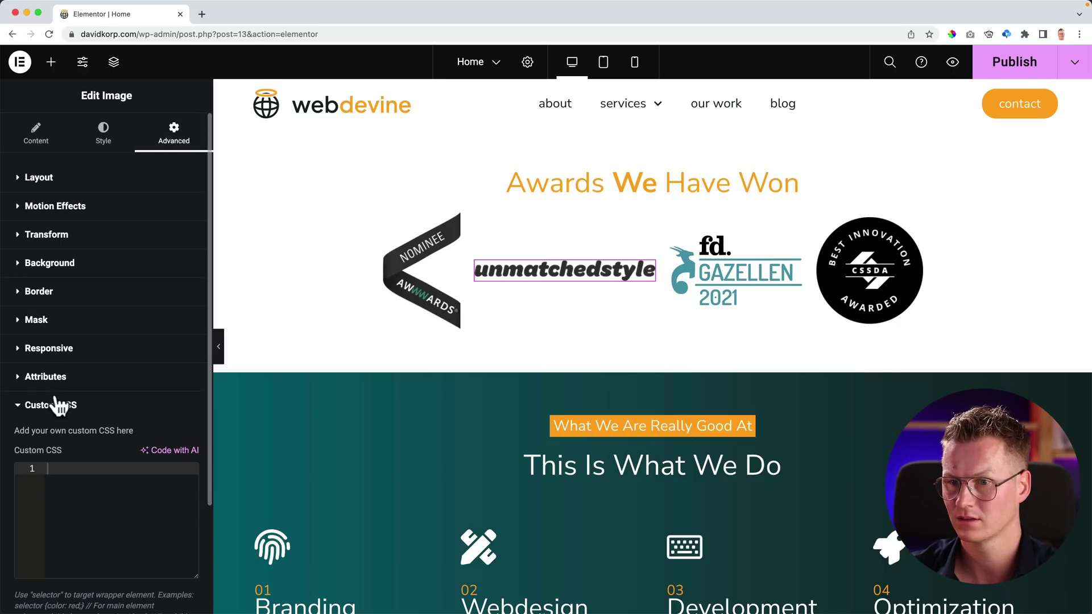
key(super+v)
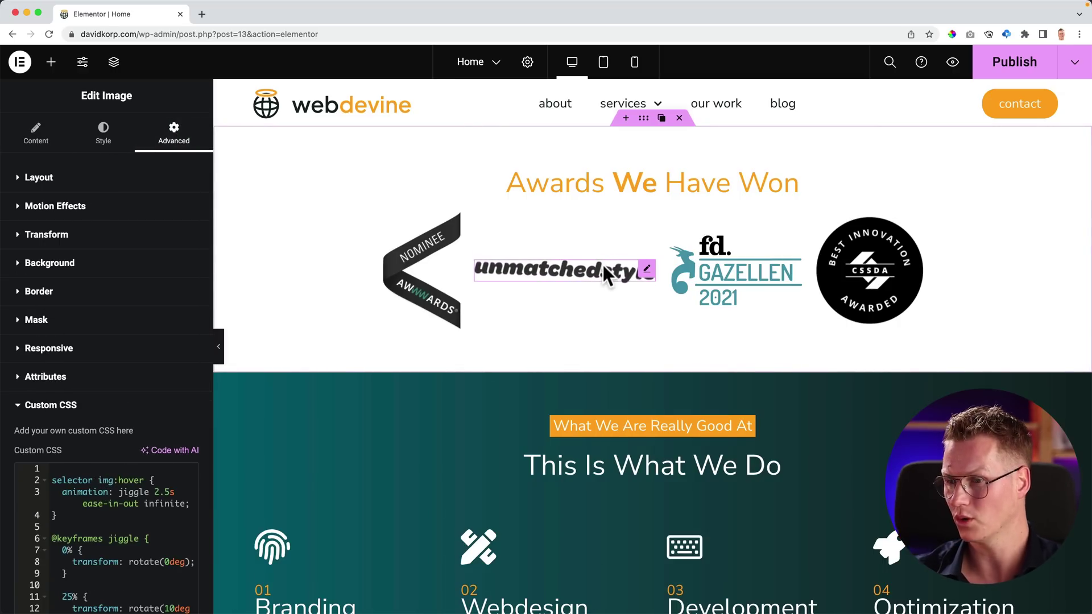
scroll(428, 274, down, 3)
Select the Branding fingerprint icon and start Code with AI in its Custom CSS.
click(282, 364)
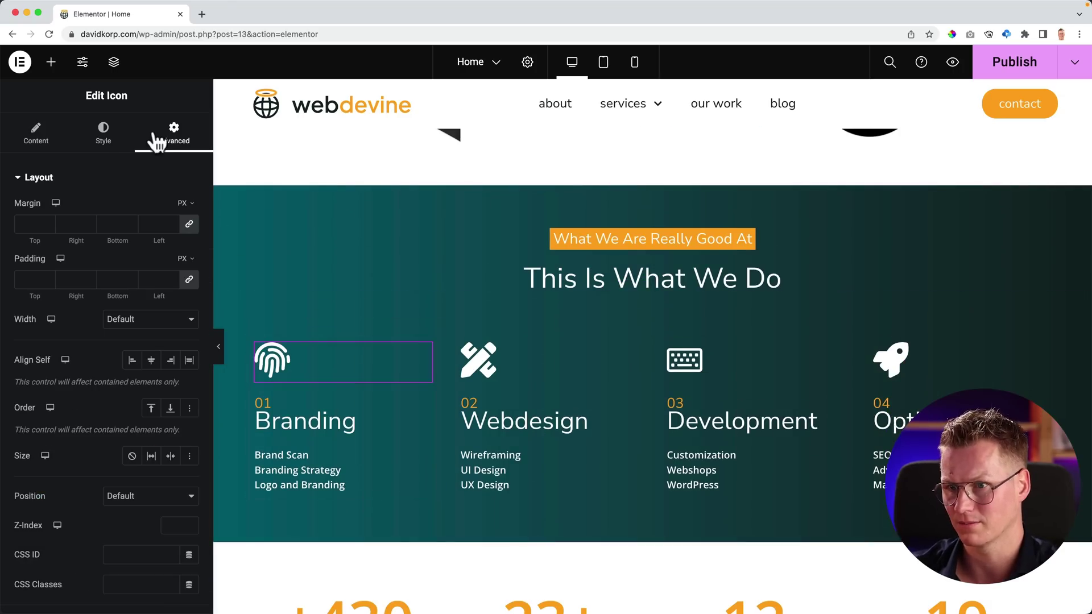
click(152, 181)
click(50, 405)
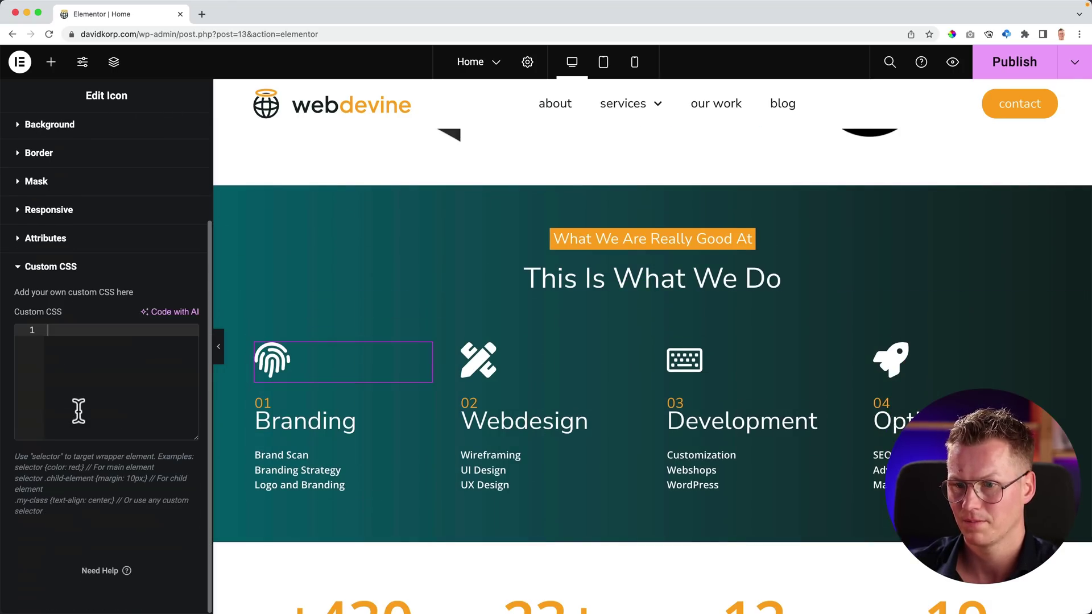
click(172, 312)
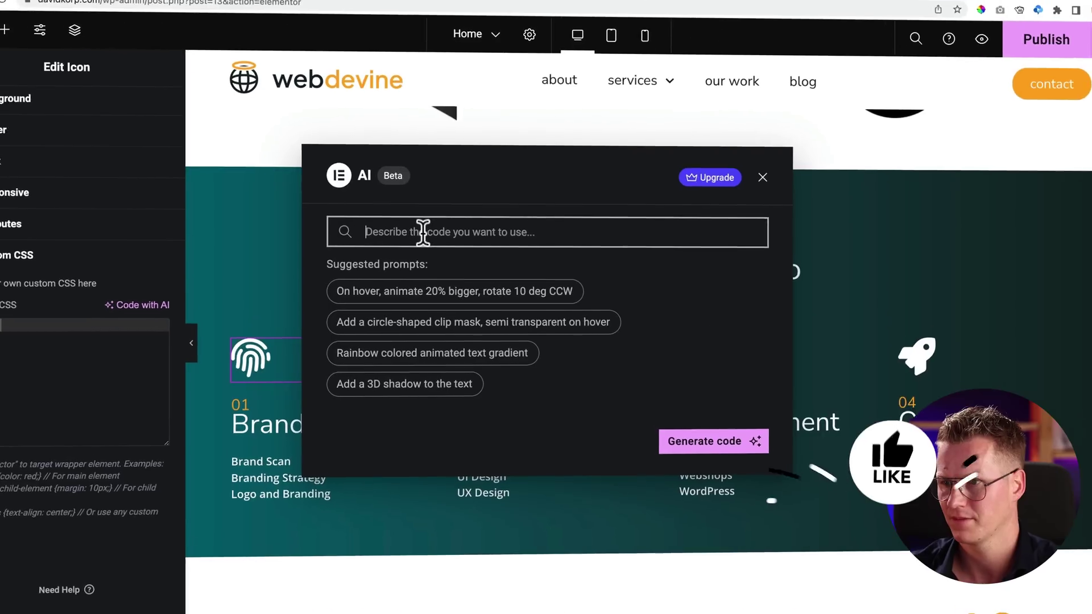
Prompt the AI to move the image slowly horizontally on hover and generate the moveIcon CSS.
text(Let tihe)
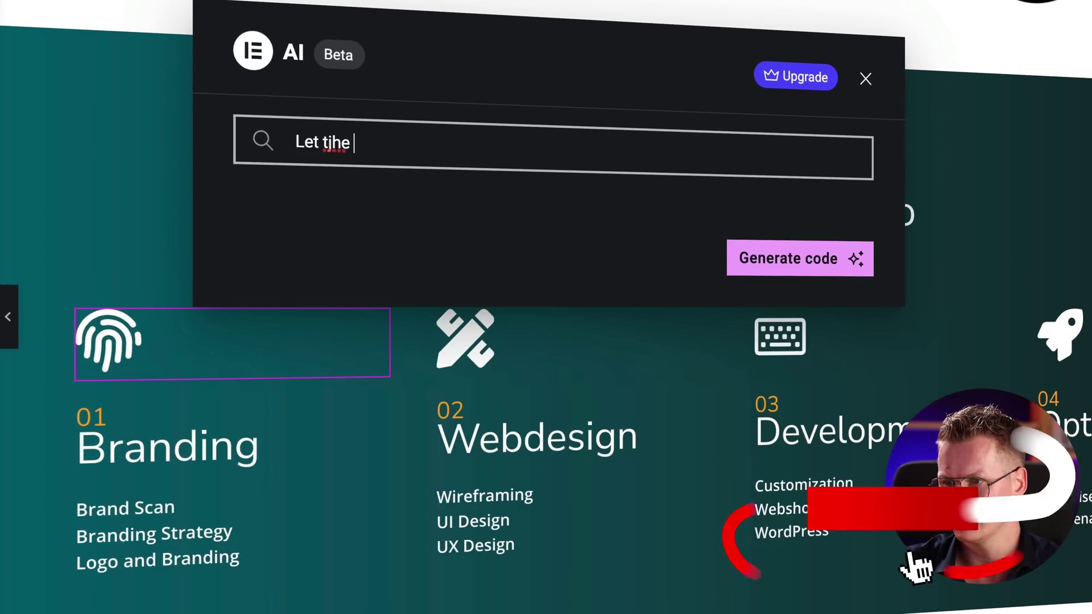
key(BackSpace)
key(BackSpace)
key(BackSpace)
key(BackSpace)
text(he image)
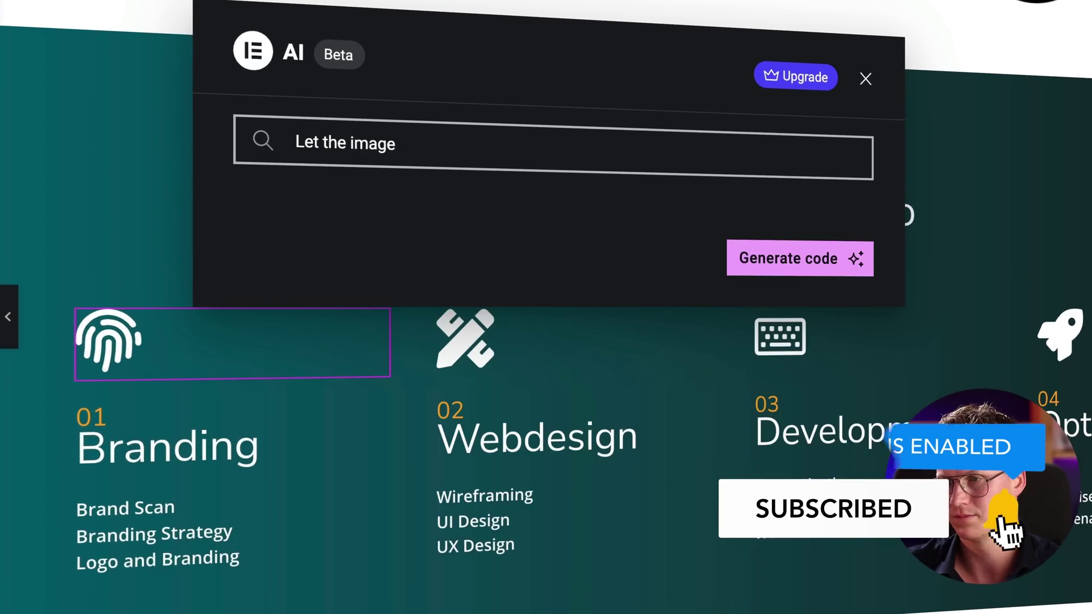
text( move slowly horizontally)
click(450, 145)
text(slowly)
key(End)
text(whe)
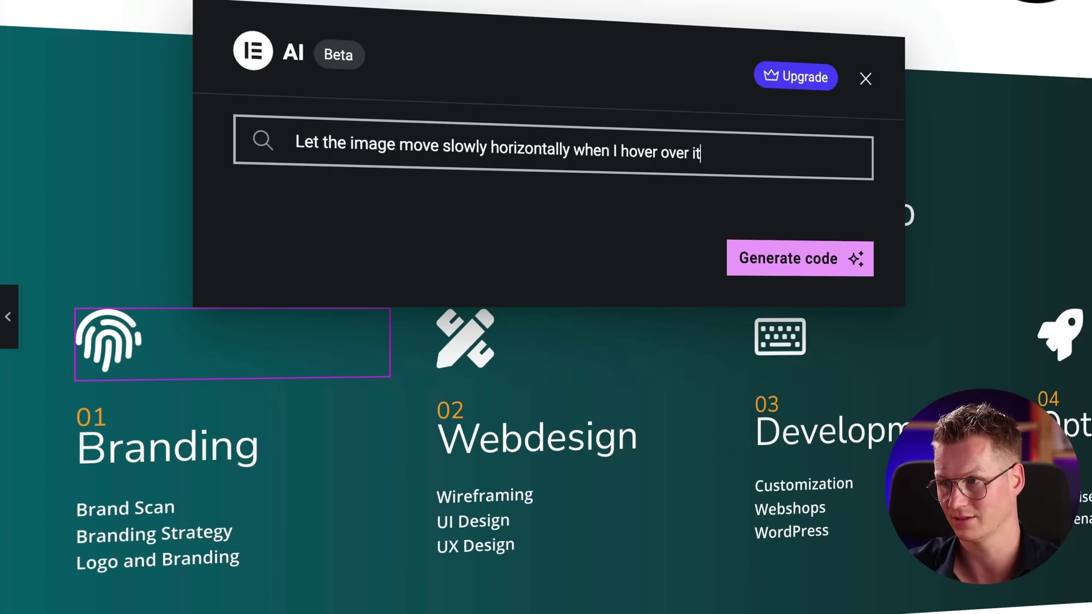
click(794, 261)
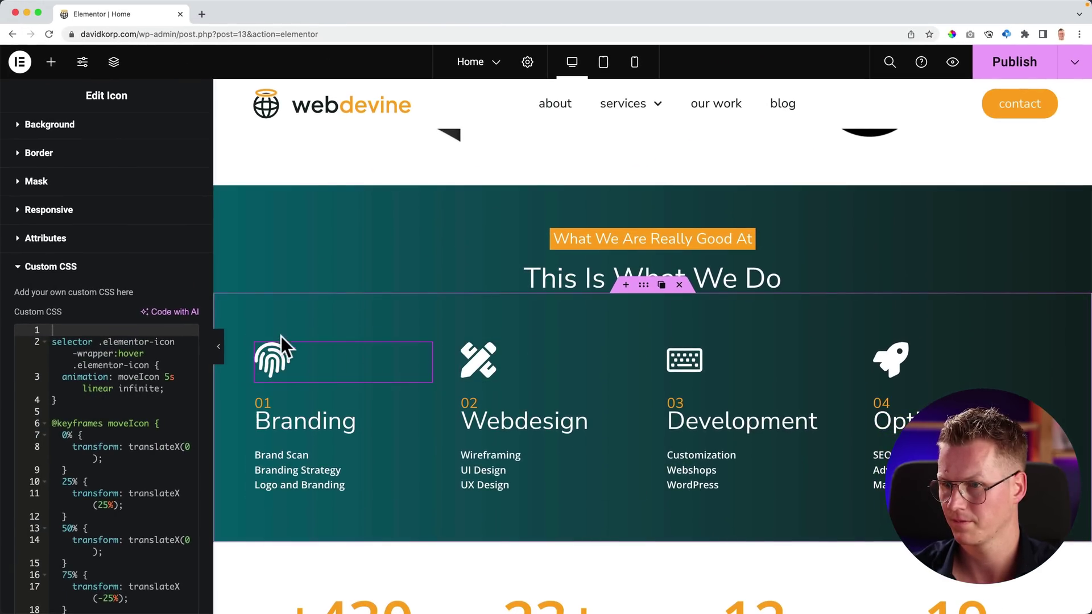
scroll(699, 310, down, 5)
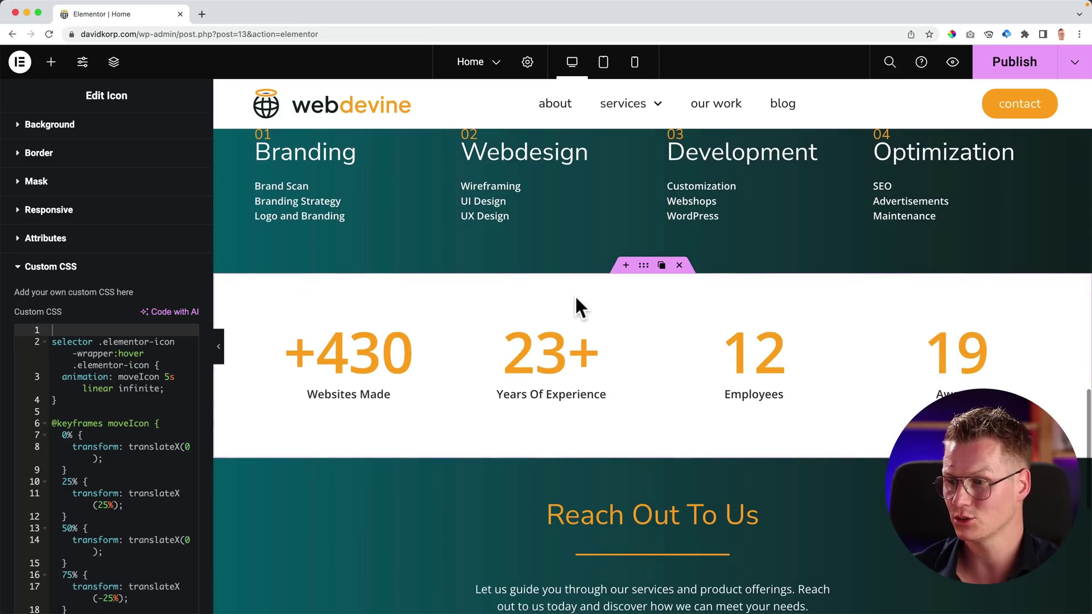
scroll(569, 296, down, 5)
scroll(568, 292, up, 10)
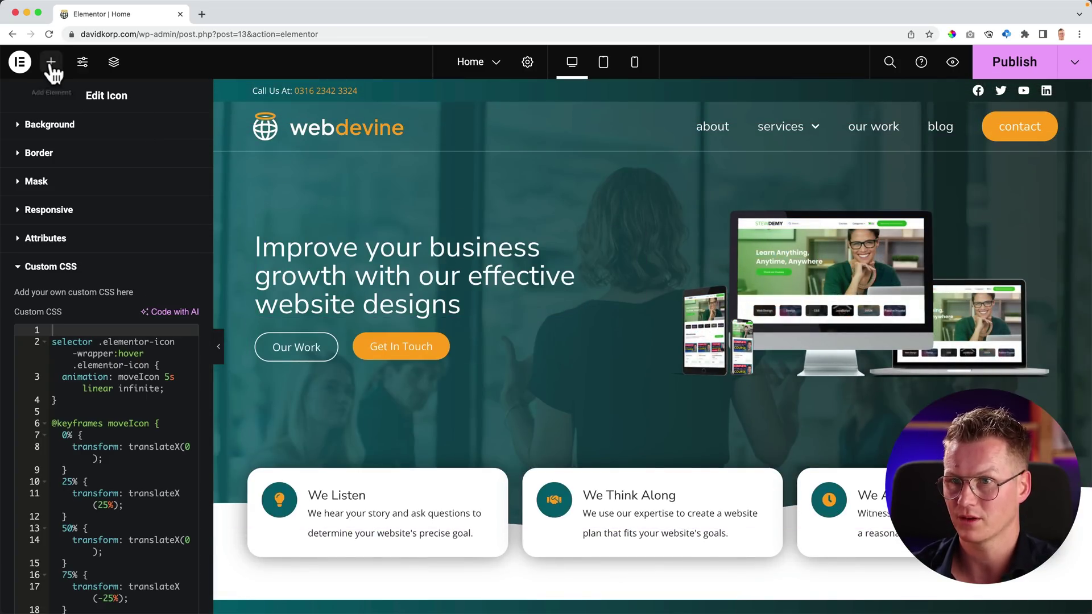
Add an HTML widget directly under the hero heading.
click(50, 62)
text(html)
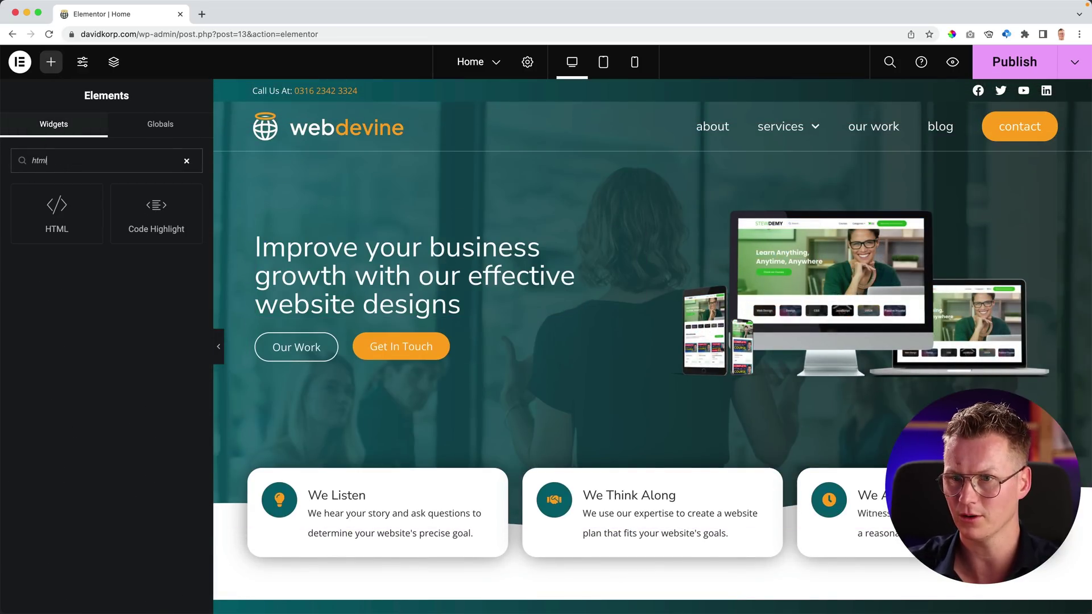
drag(66, 214, 407, 313)
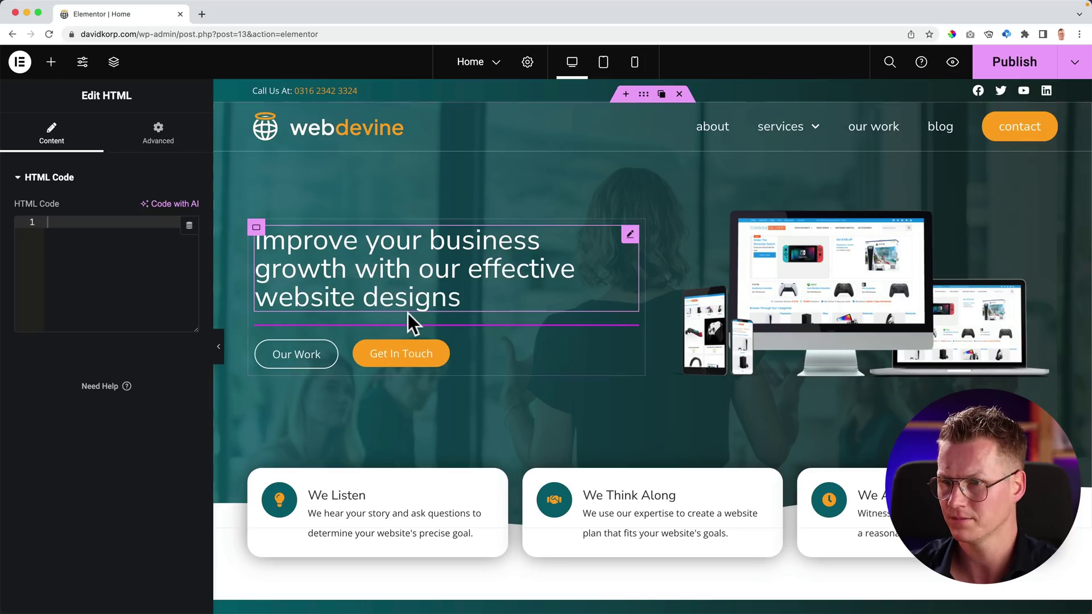
Have Elementor AI generate code for a simple calculator that adds 21% to the input number.
click(183, 206)
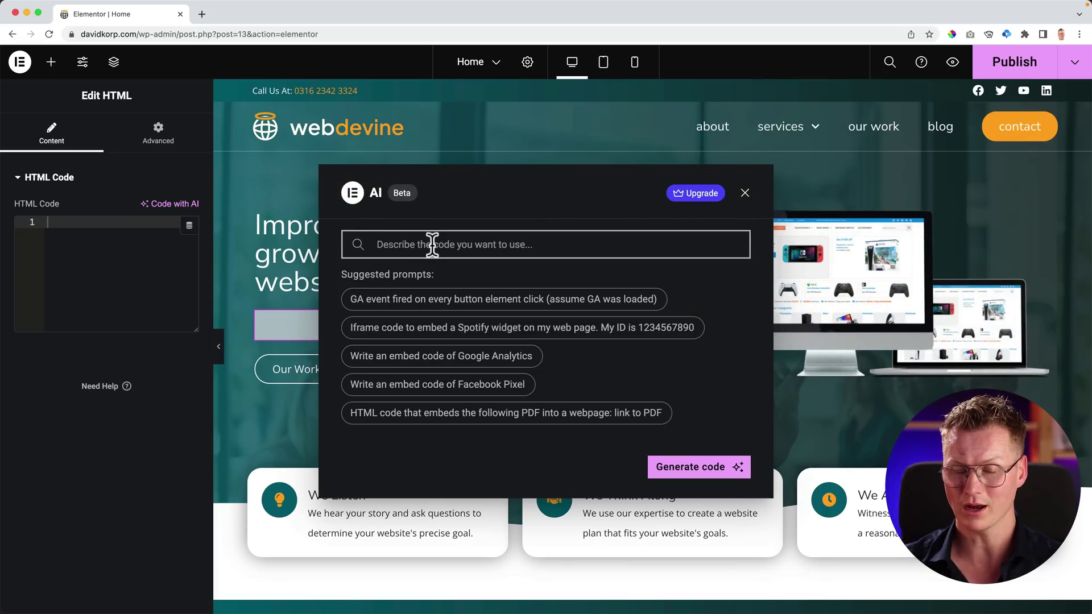
text(create a simpl)
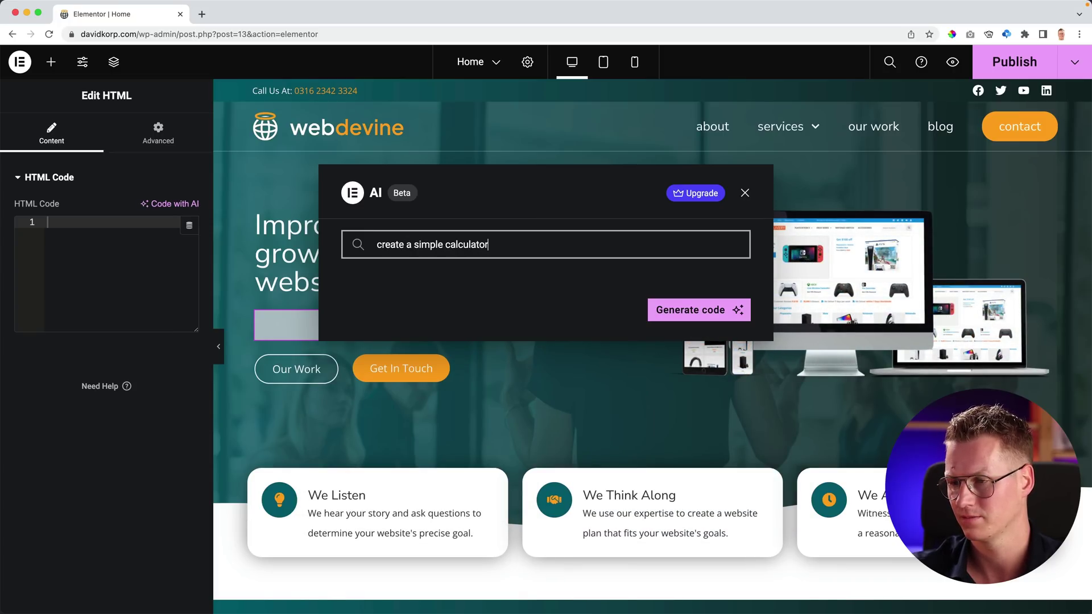
text(e calculator that ads 21%)
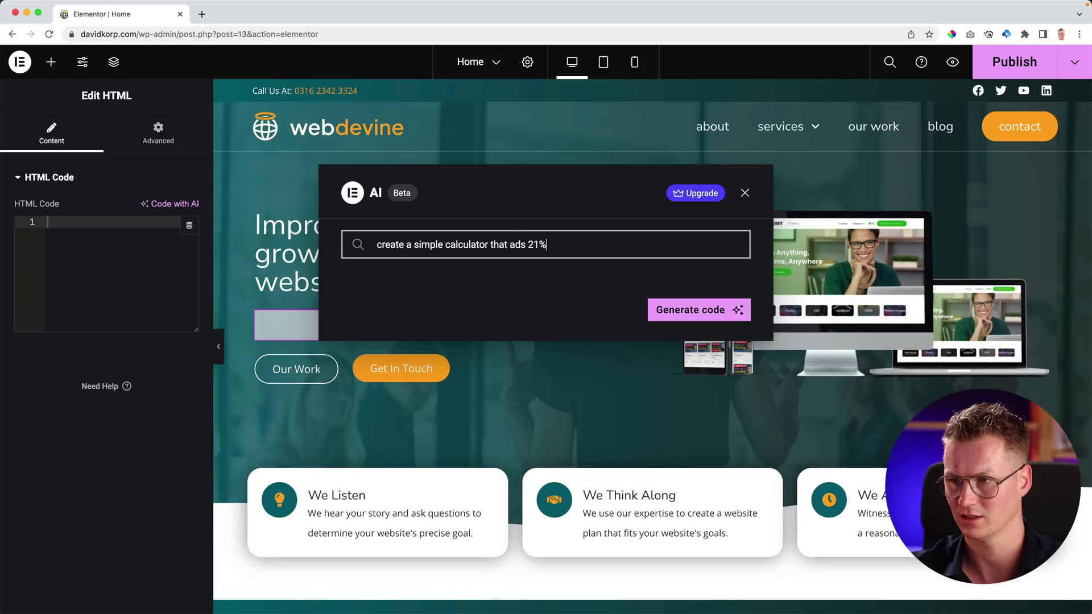
text( on the inp)
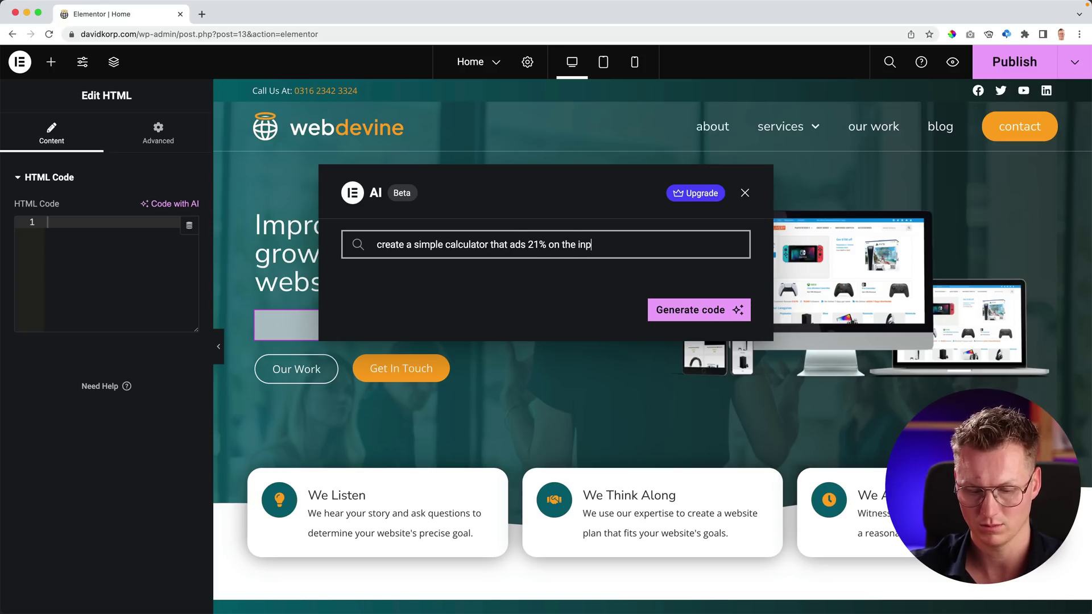
text(ut number)
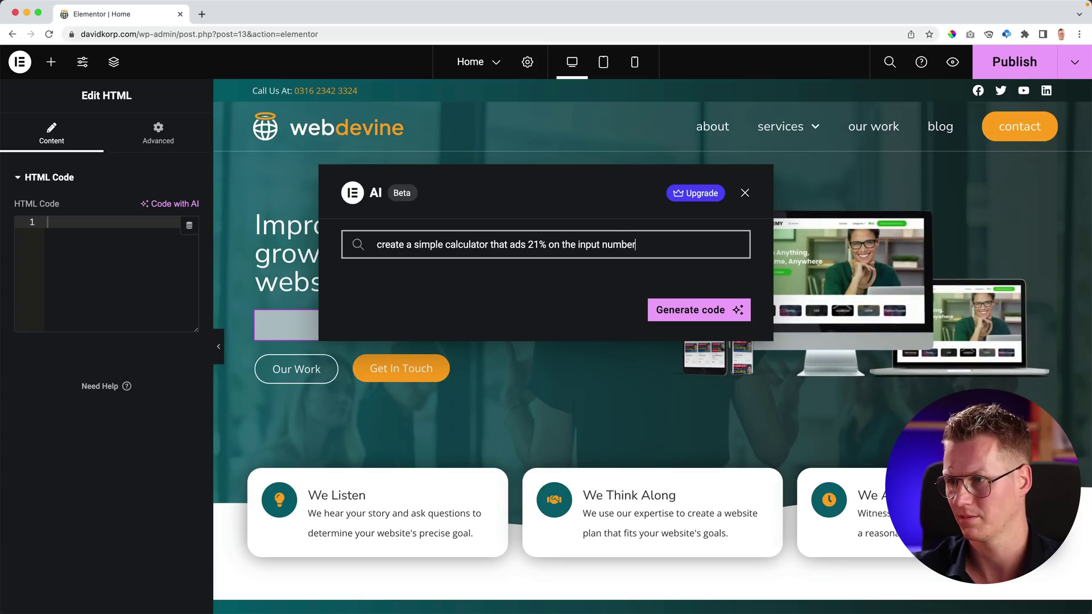
click(679, 309)
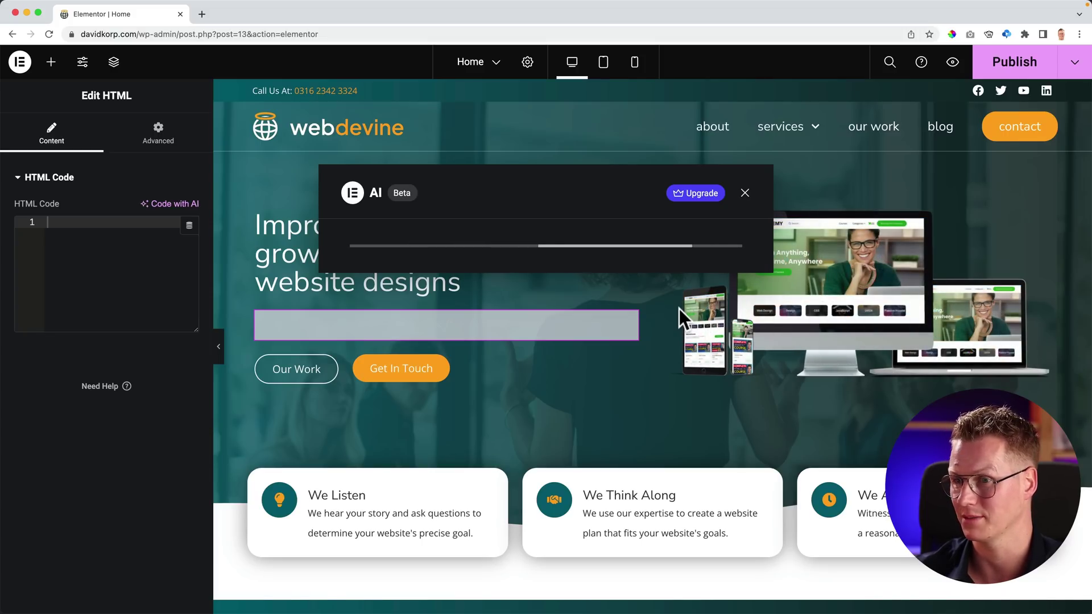
scroll(572, 309, down, 2)
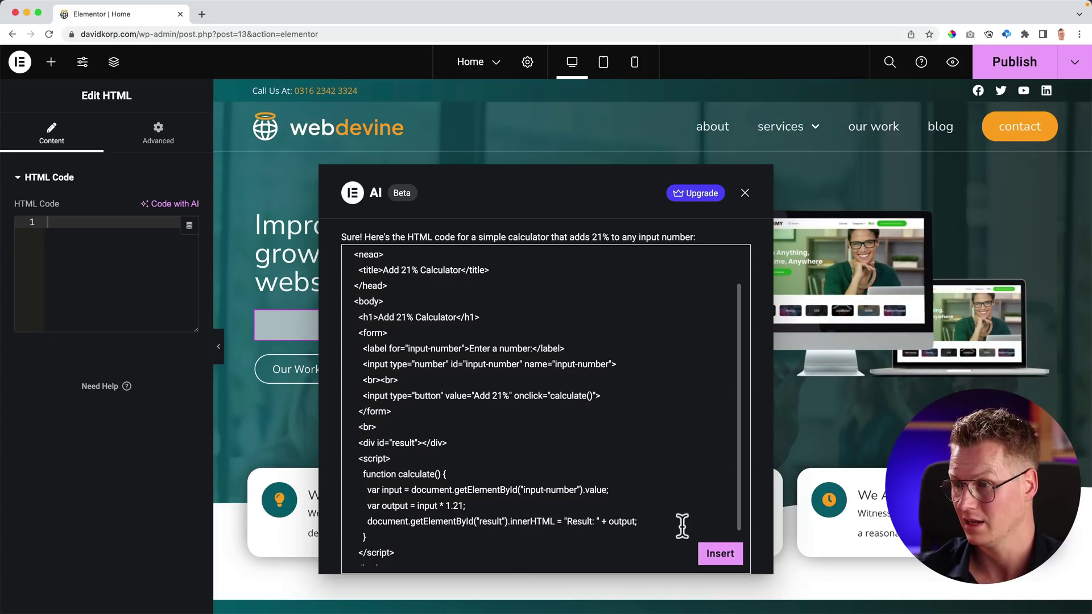
Insert the generated calculator into the hero, publish the page and open its preview.
click(719, 554)
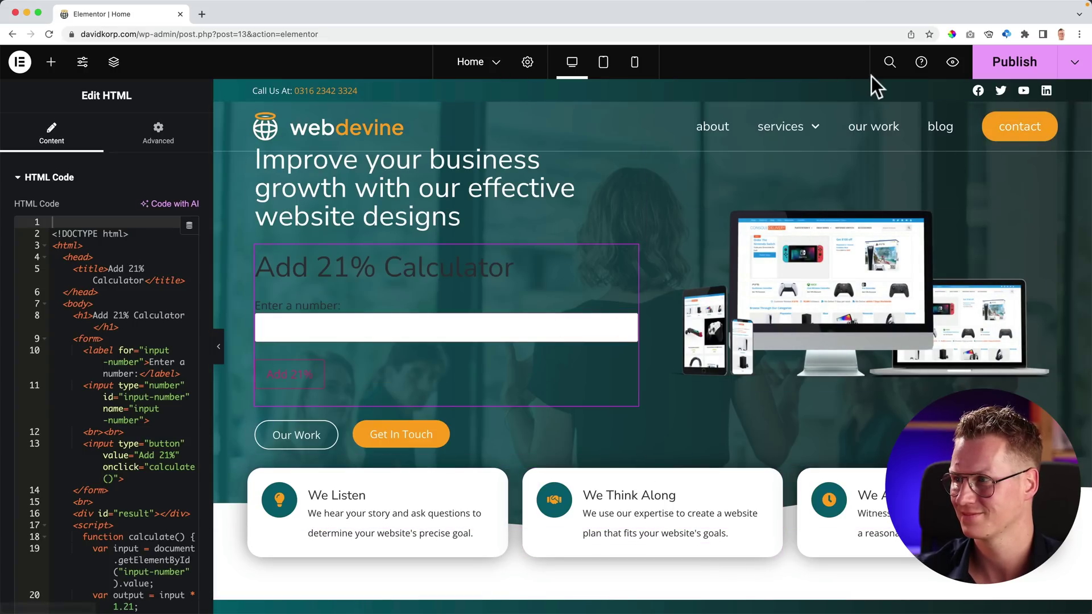
click(998, 71)
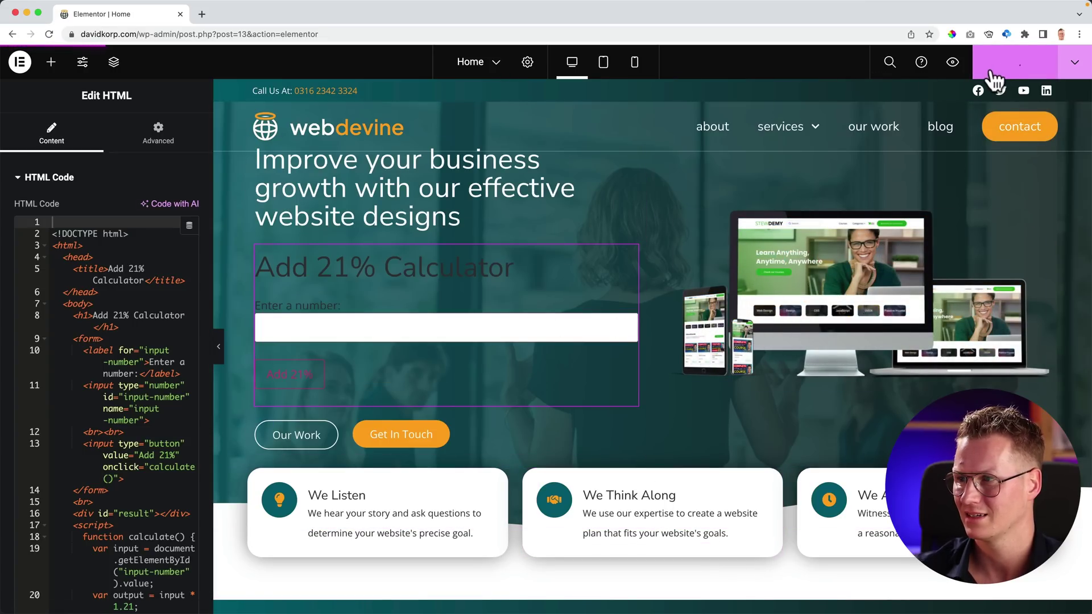
click(953, 63)
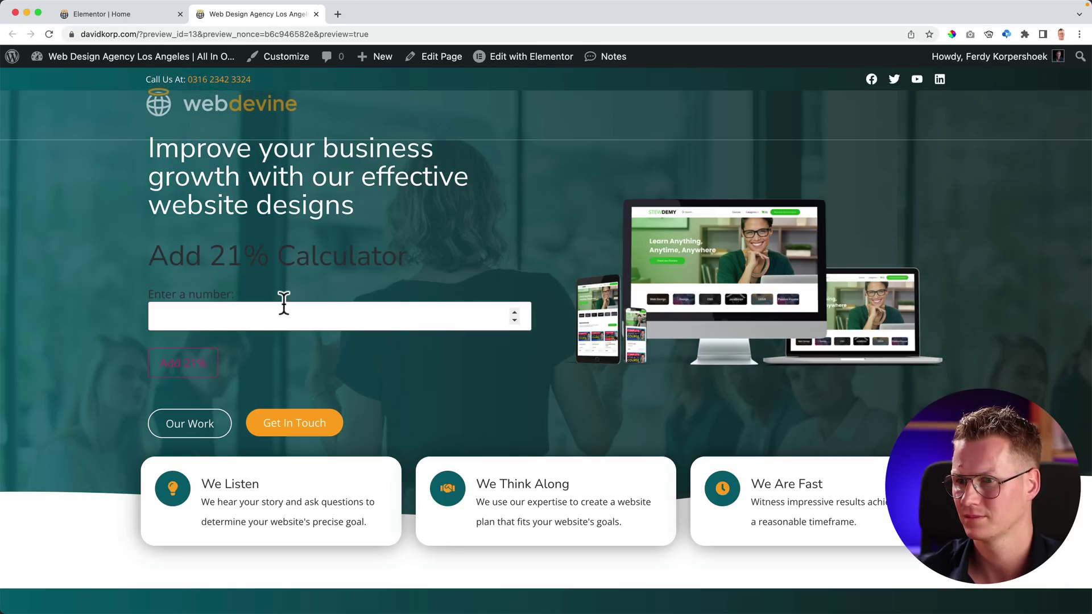
Test the calculator in the preview by entering 100, which returns 121.
click(260, 317)
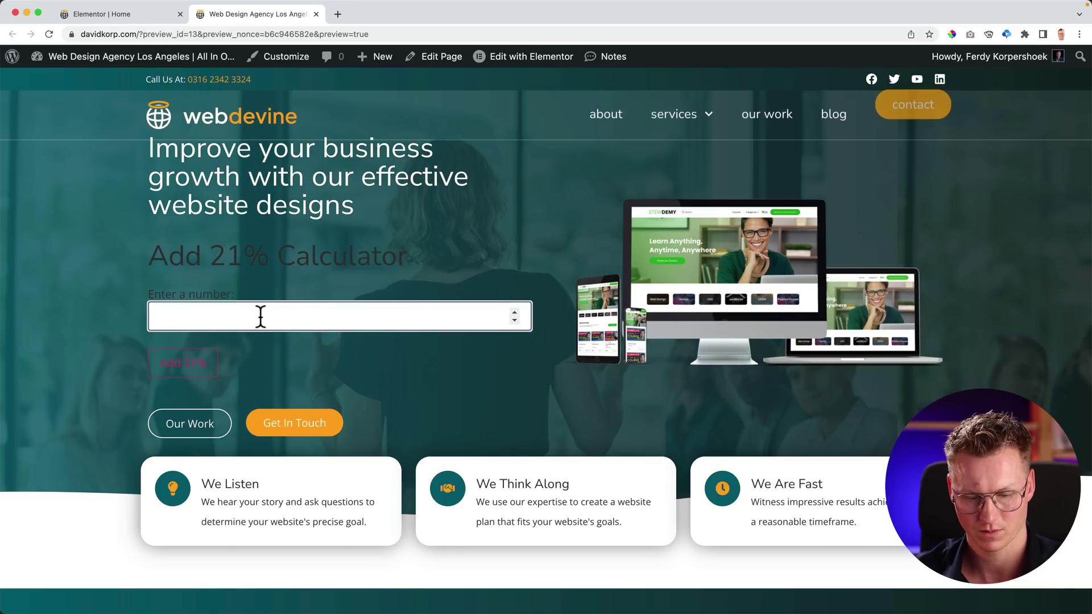
text(100)
click(183, 369)
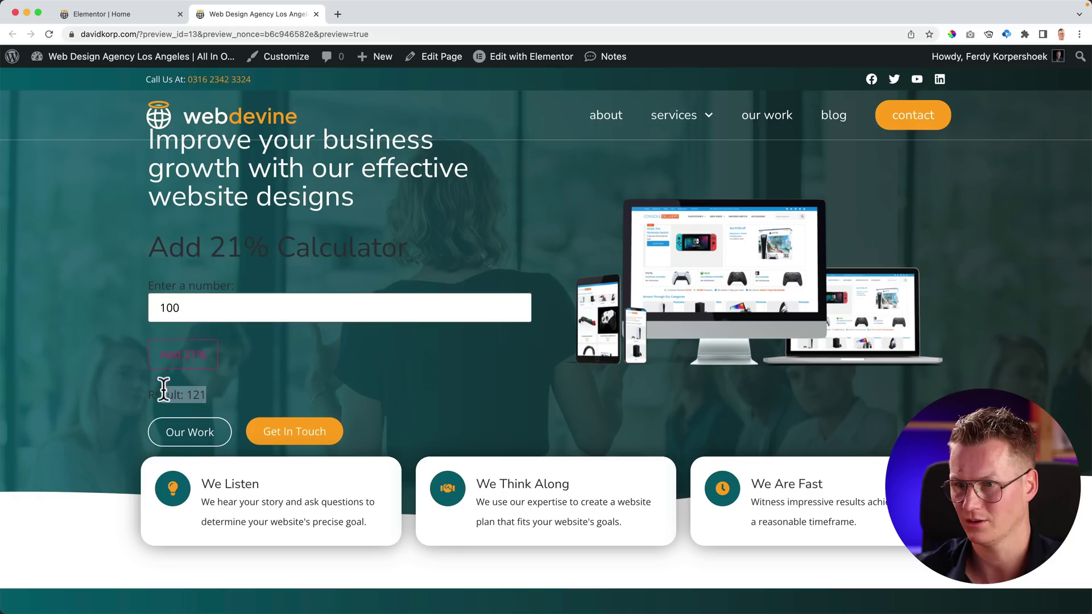
drag(146, 246, 285, 293)
click(291, 275)
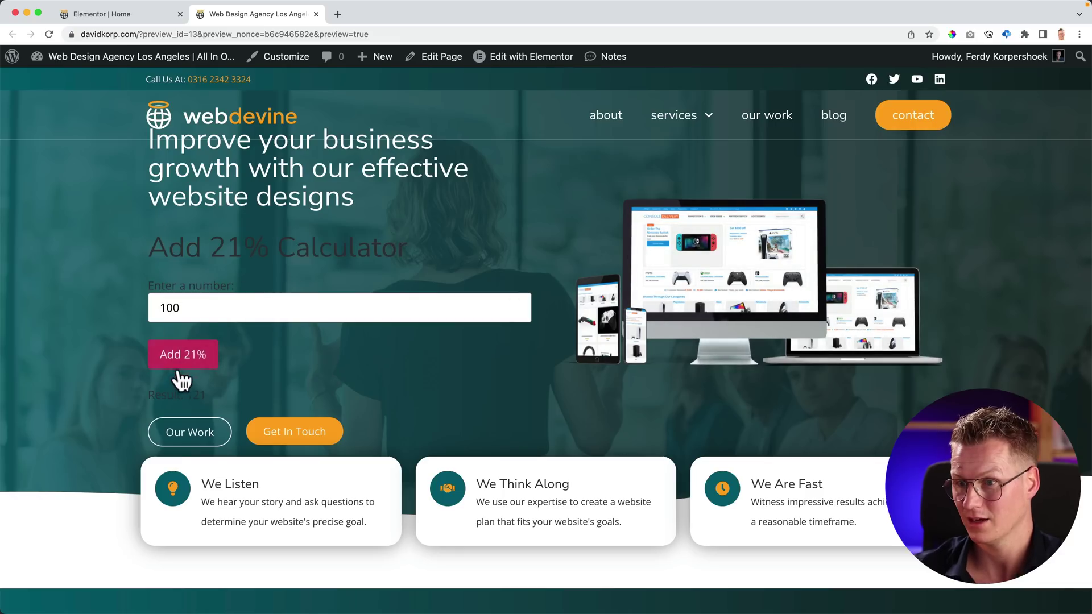
Change the calculator's title in the HTML code to 'Calculate Taxws of 21%'.
click(110, 16)
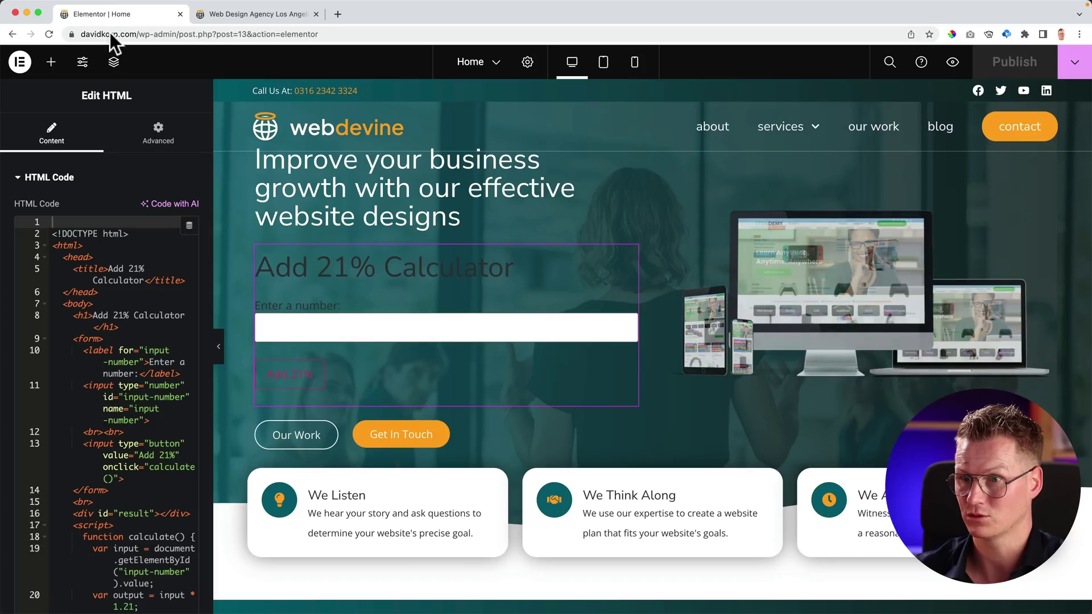
scroll(121, 294, down, 1)
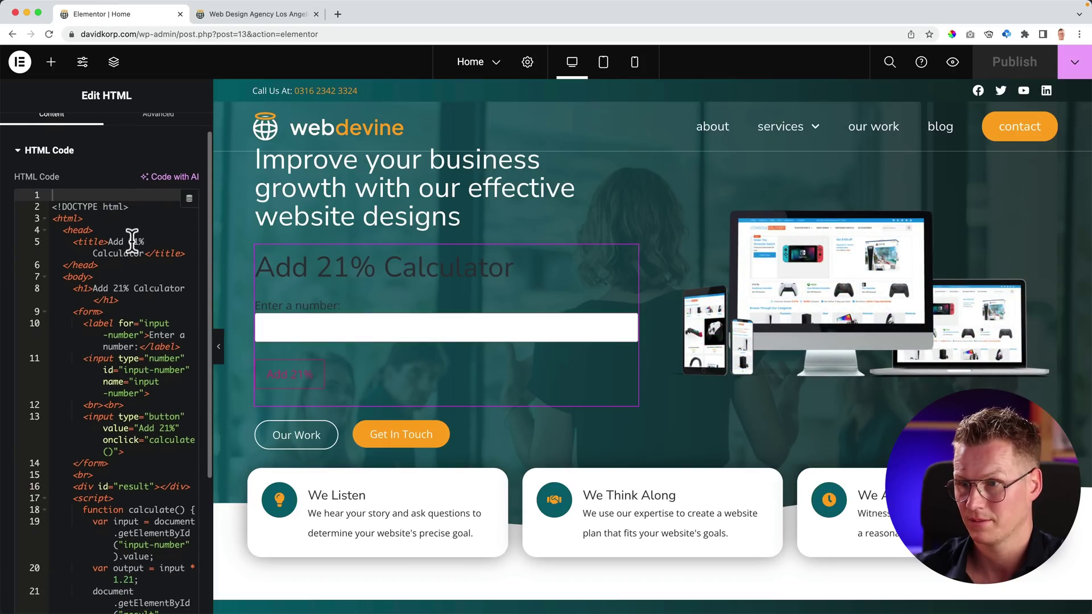
scroll(207, 390, down, 10)
scroll(127, 383, up, 12)
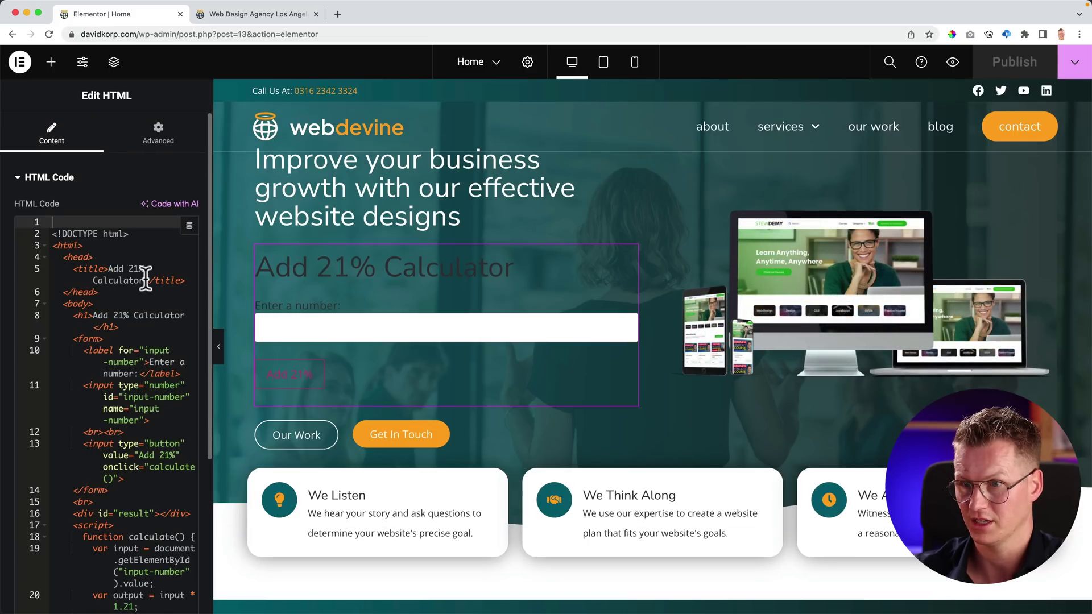
drag(145, 279, 108, 269)
text(Calcula)
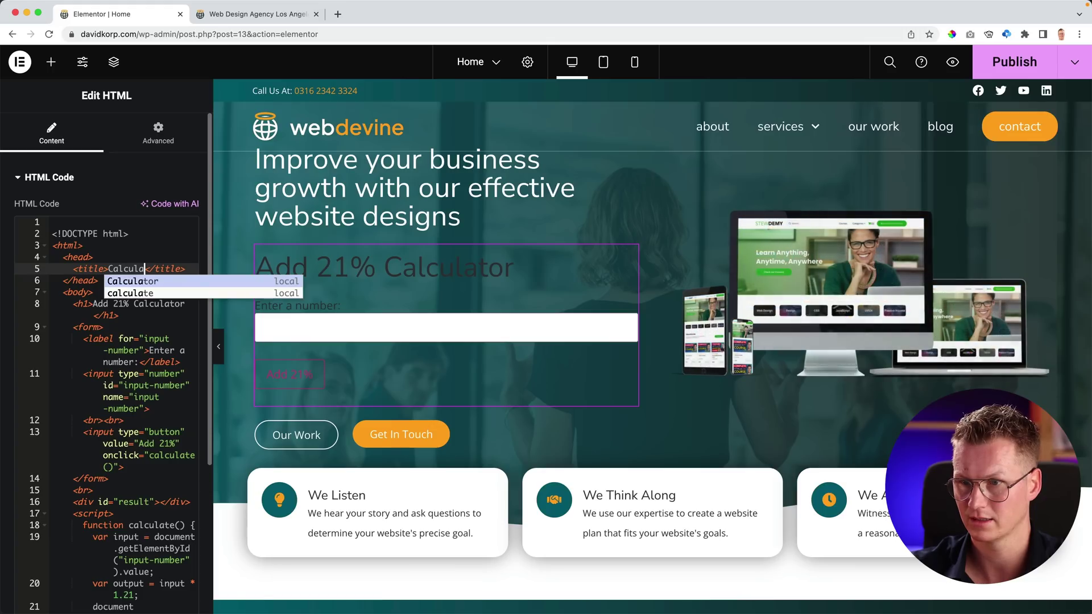
text(te Taxw)
text(s of 21)
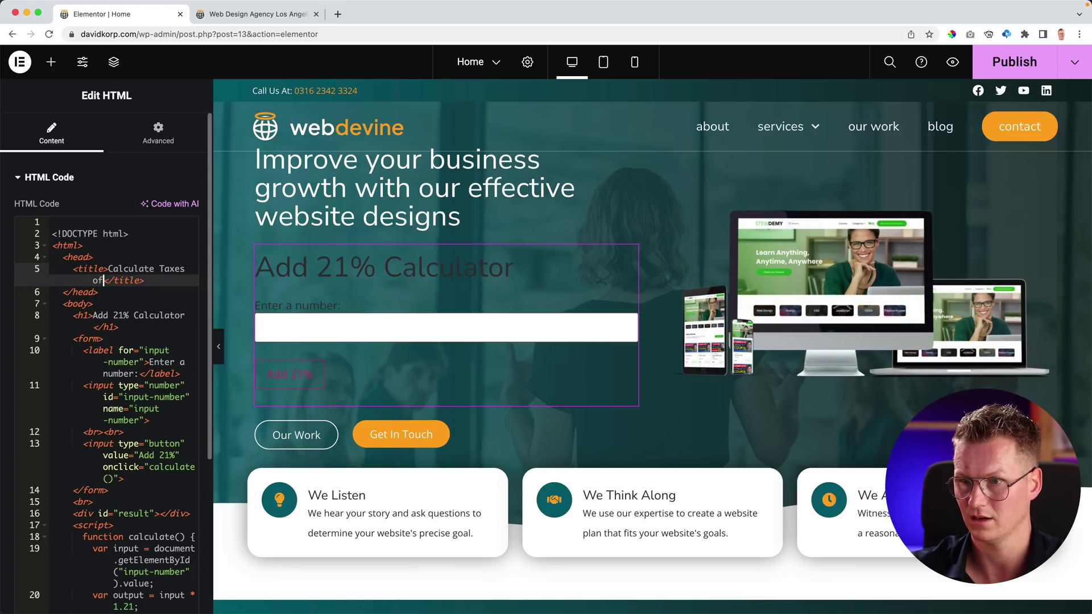
text(%)
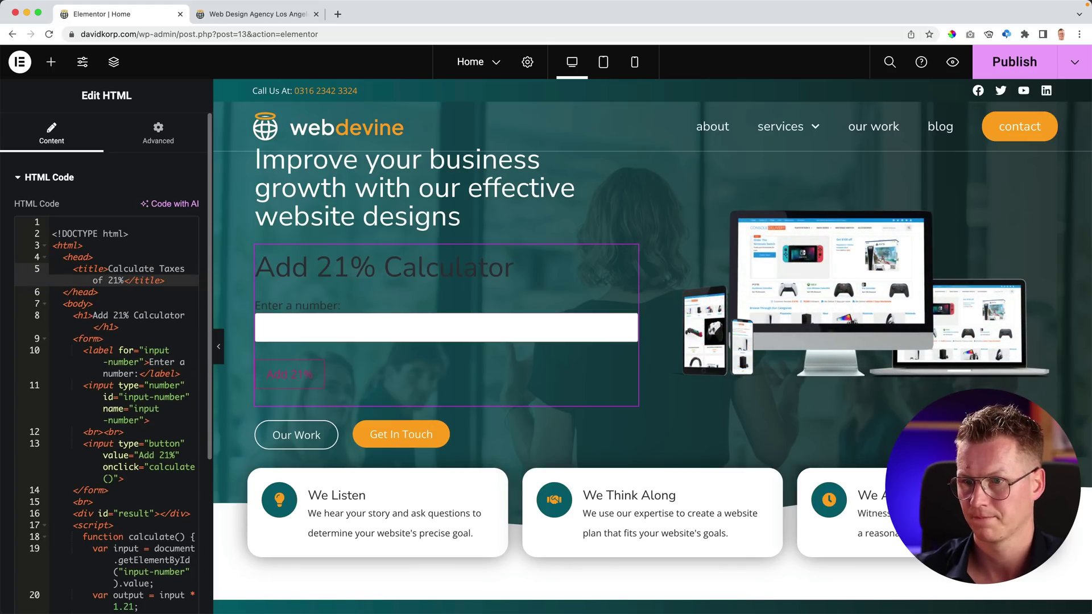
scroll(116, 294, down, 5)
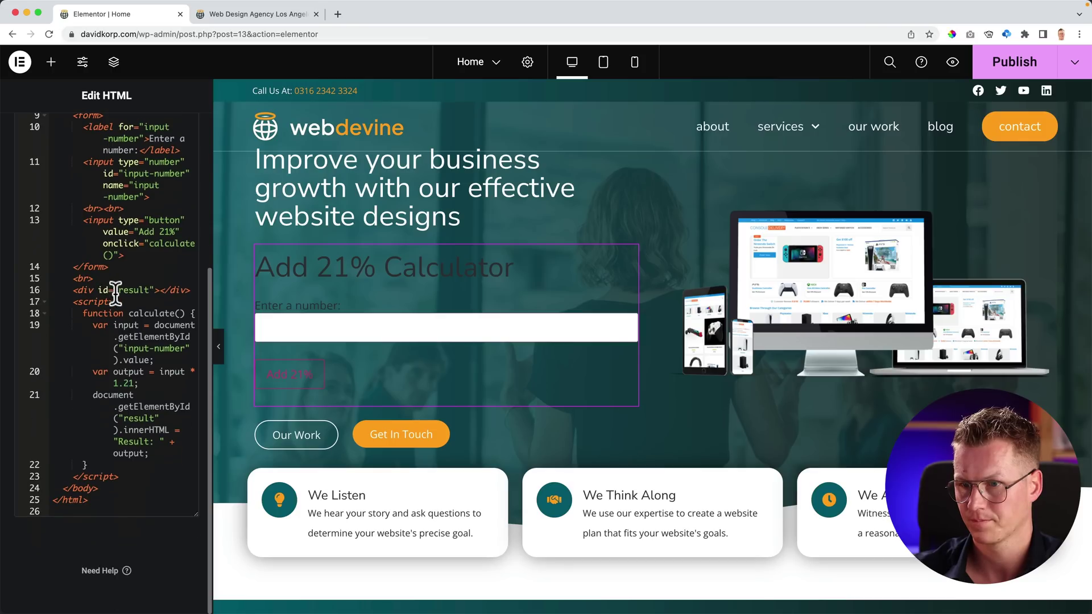
drag(114, 275, 174, 407)
click(175, 406)
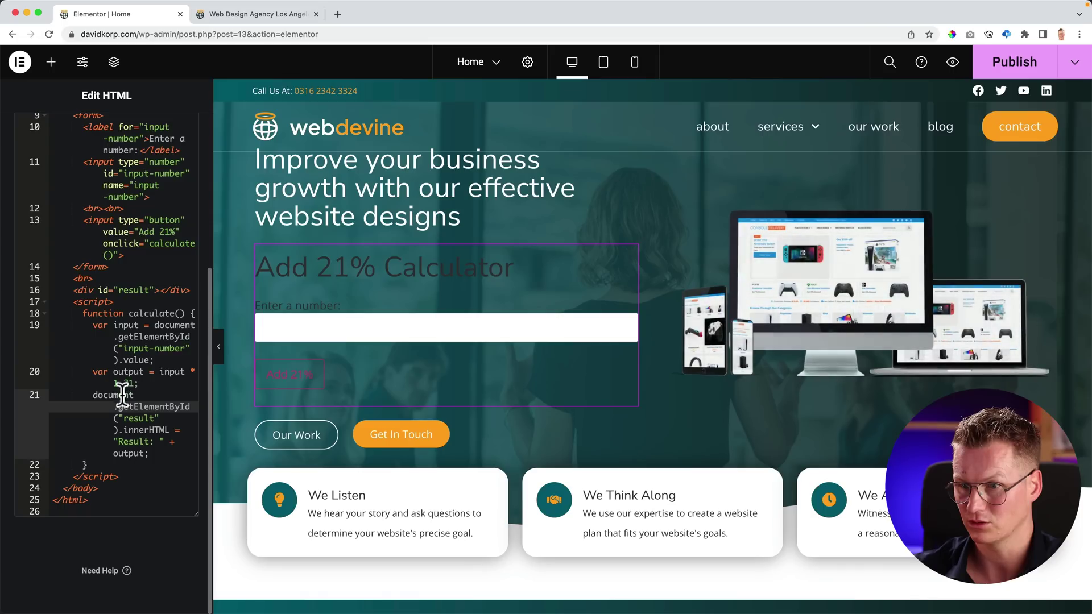
Relabel the calculator's Add 21% button to Calculate.
scroll(143, 307, up, 2)
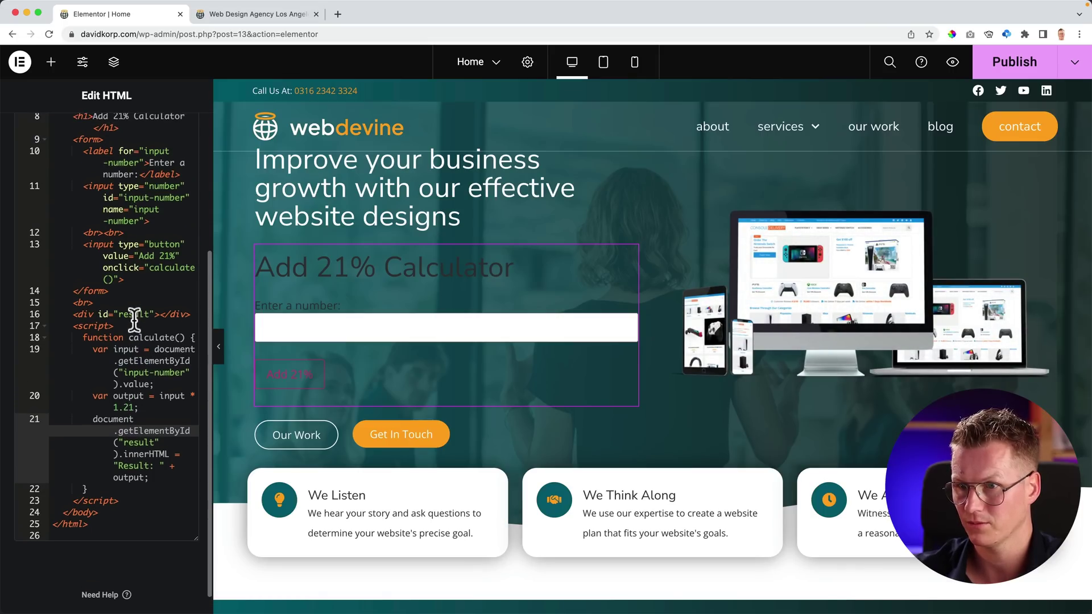
click(175, 277)
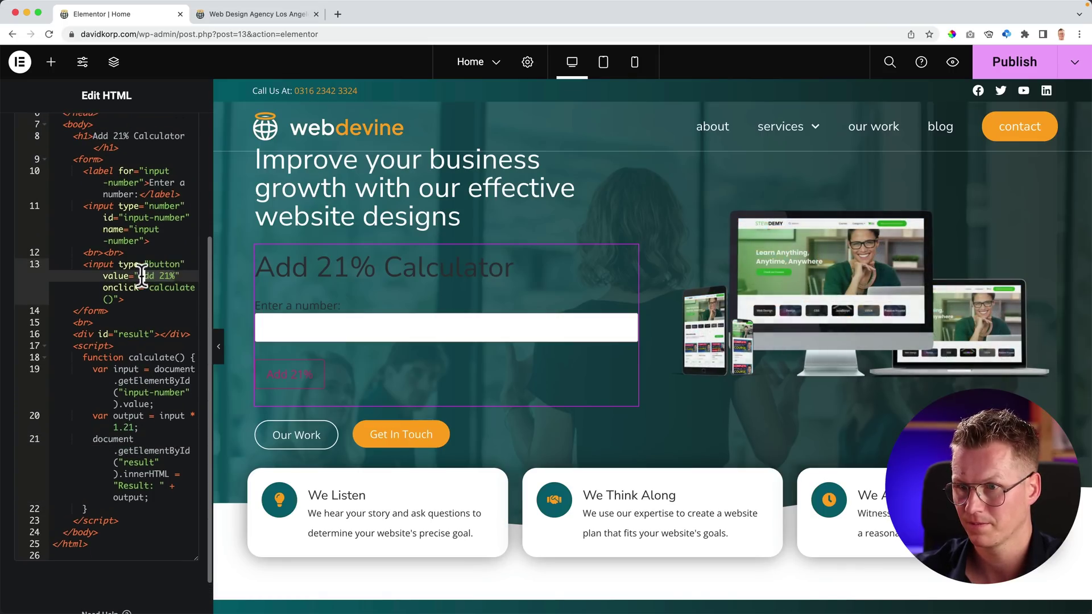
drag(140, 276, 176, 276)
text(Calcu)
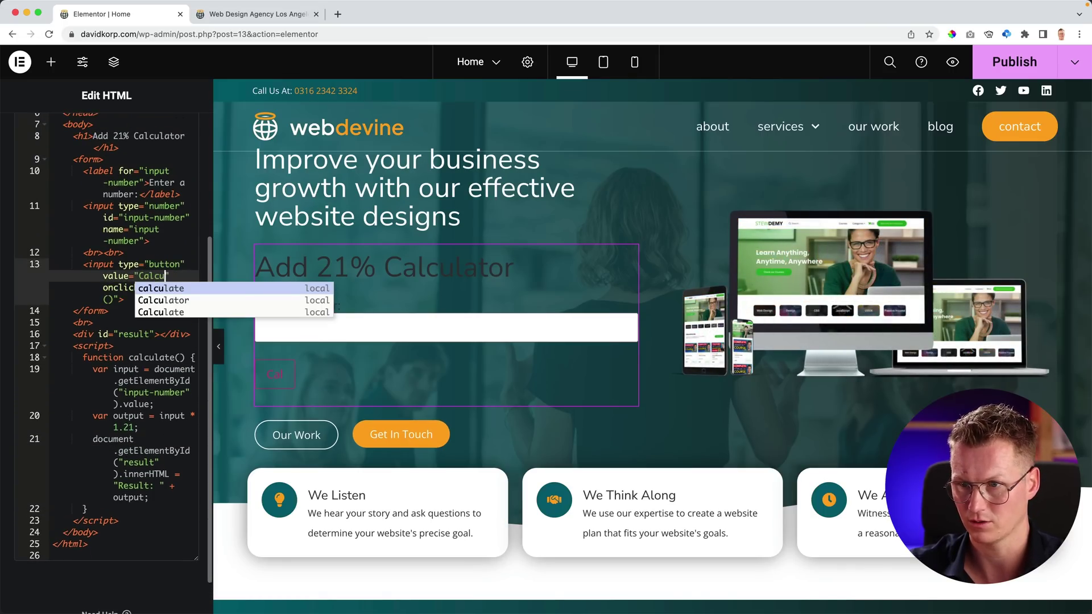
text(late)
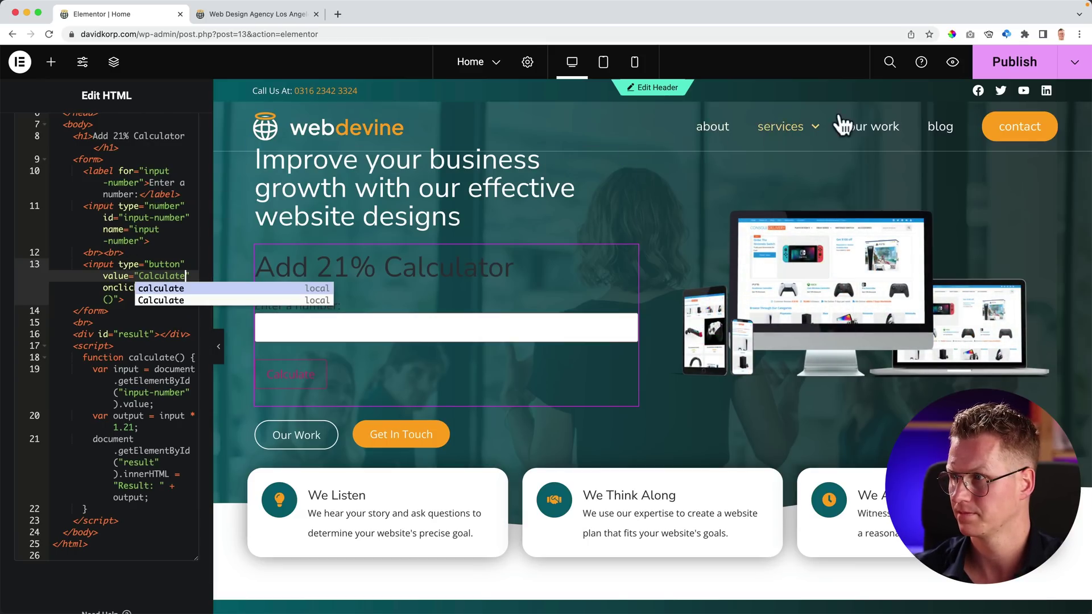
Publish the edit and confirm in the live preview that 200 returns 242.
click(1015, 61)
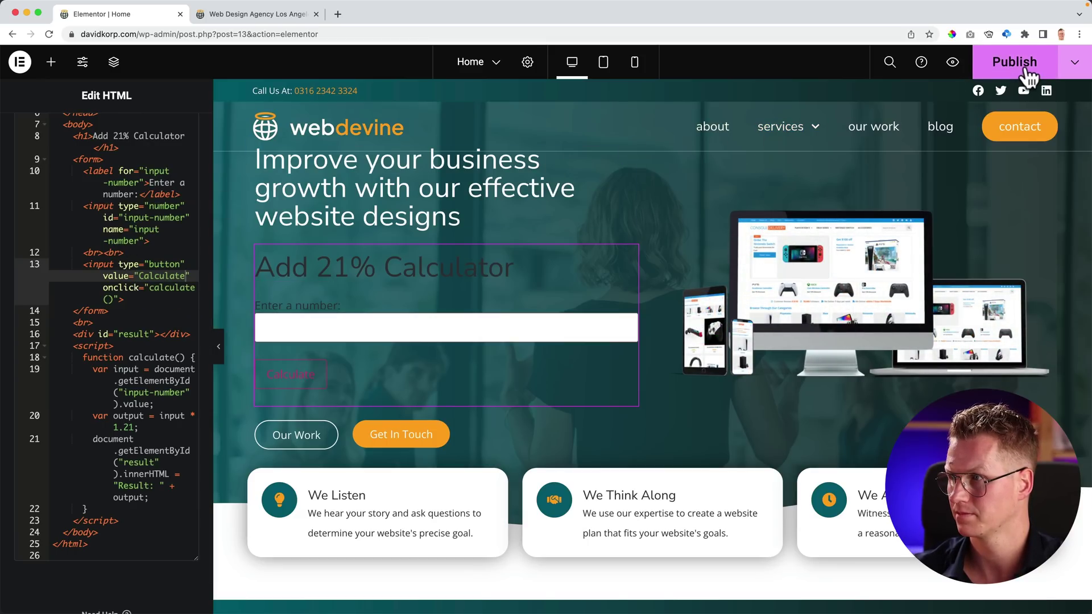
click(259, 14)
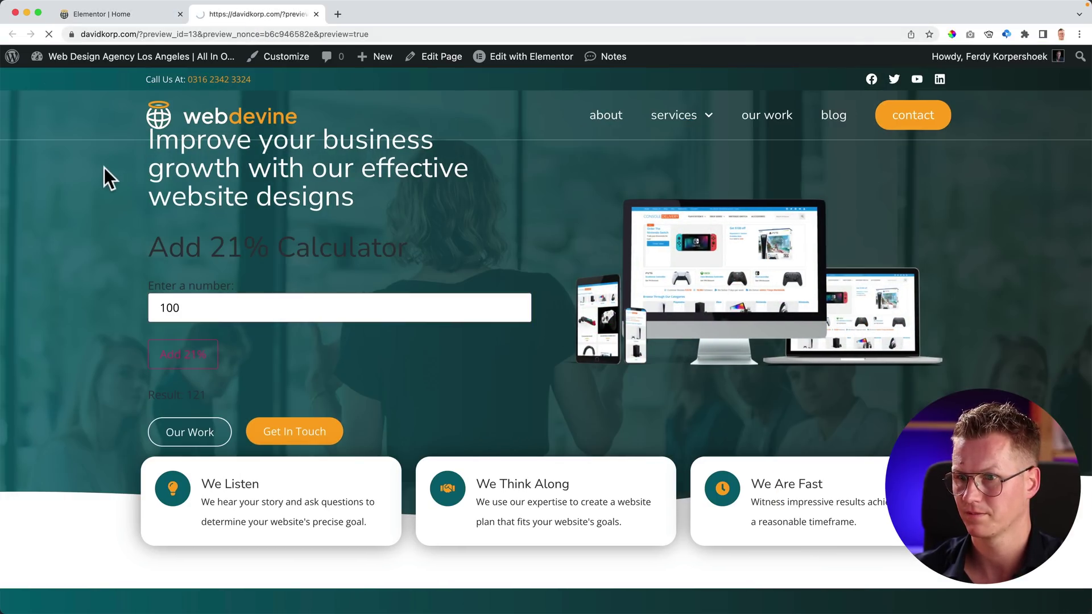
click(212, 316)
text(20)
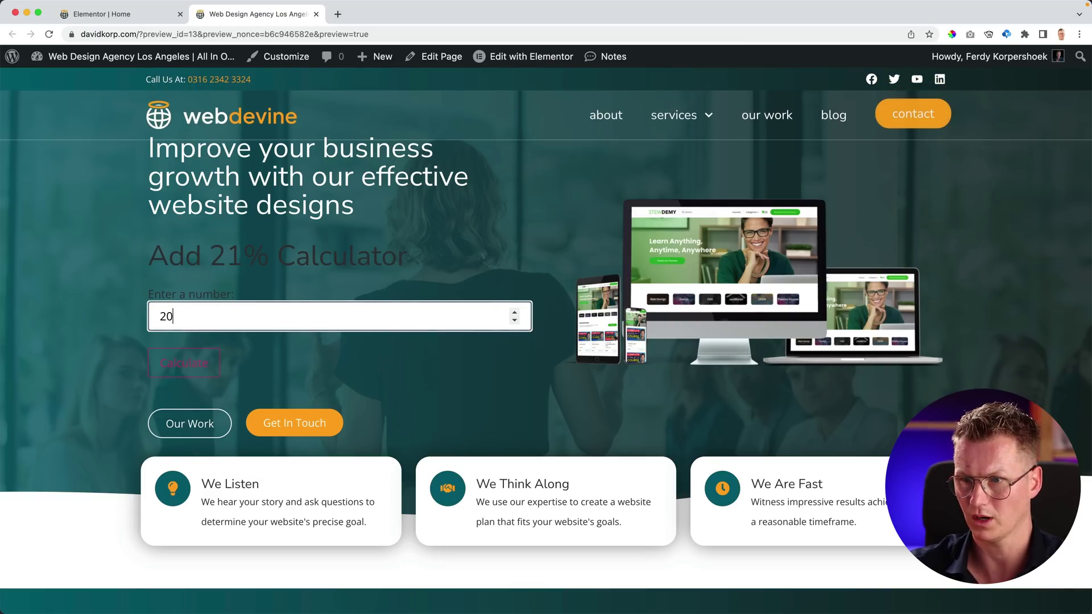
text(0)
click(202, 370)
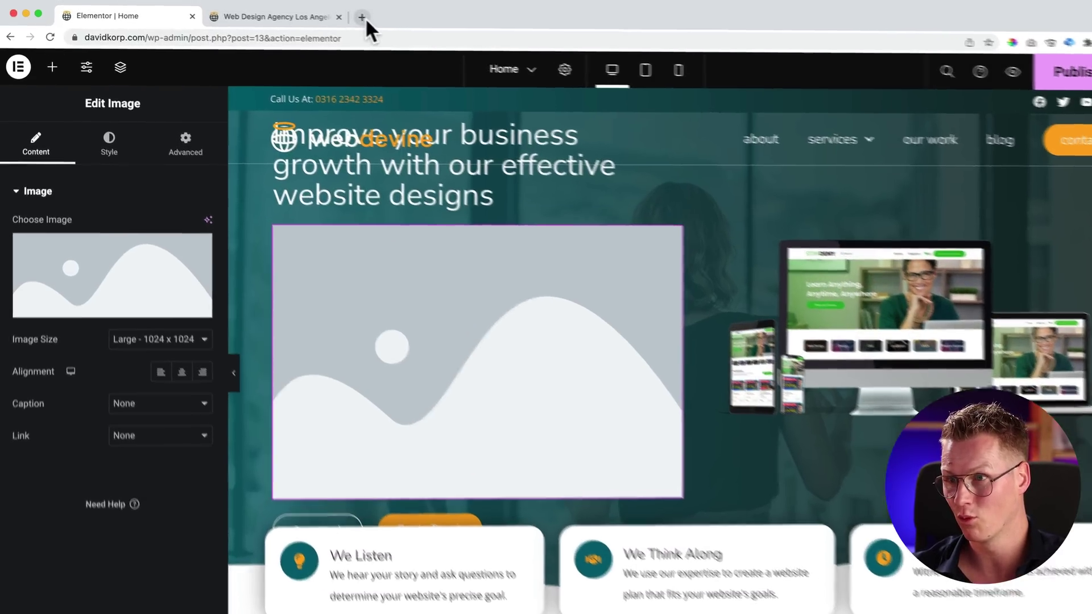
Load ferdykorp.com/elementor in a new browser tab to reach Elementor's Pro pricing page.
click(338, 14)
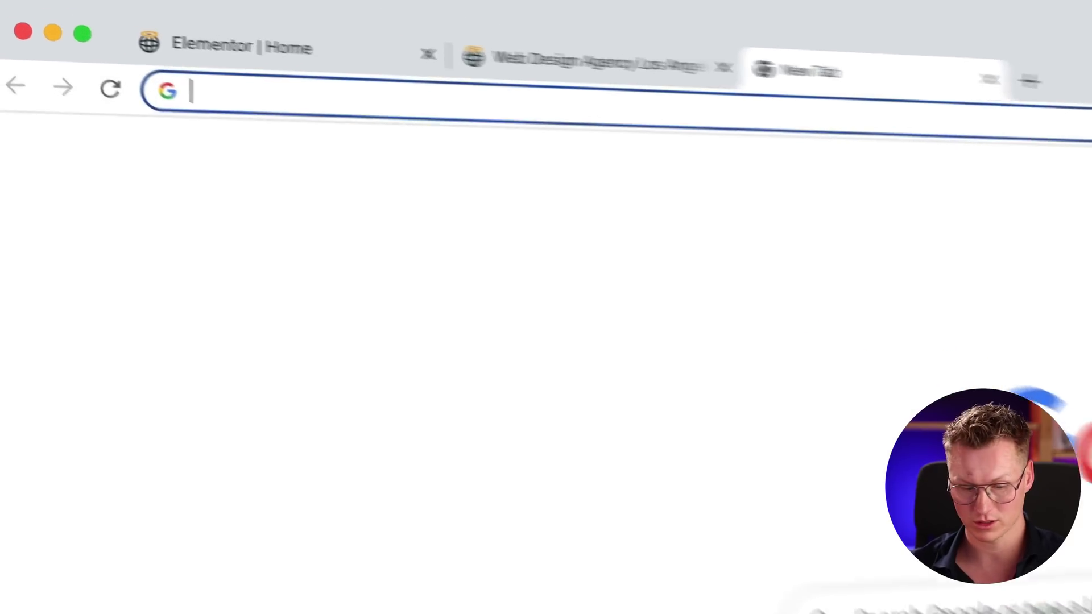
text(ferdykorp.c)
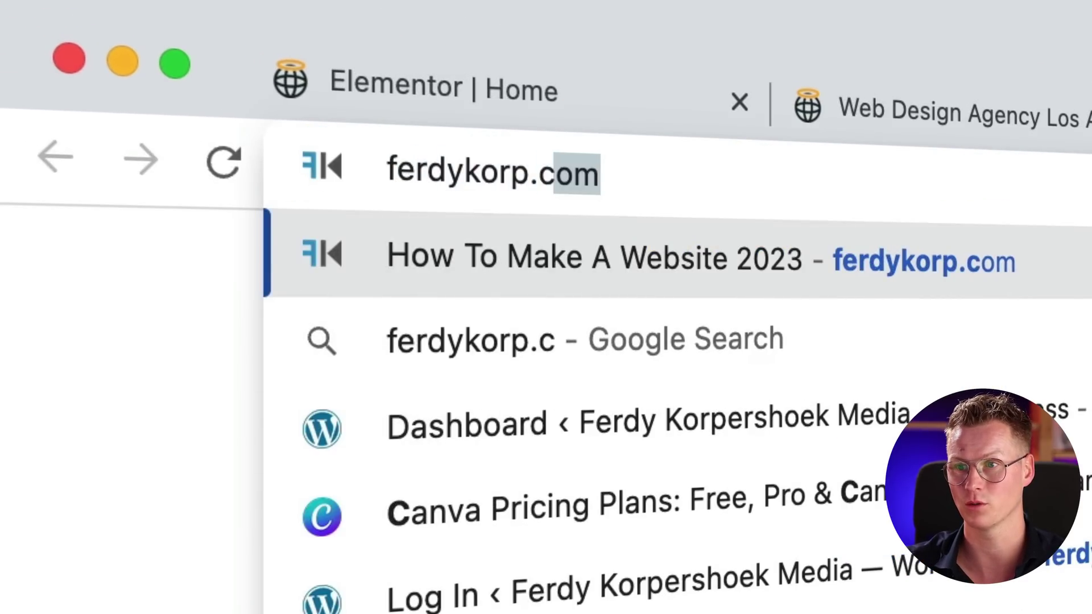
text(om/e)
key(Return)
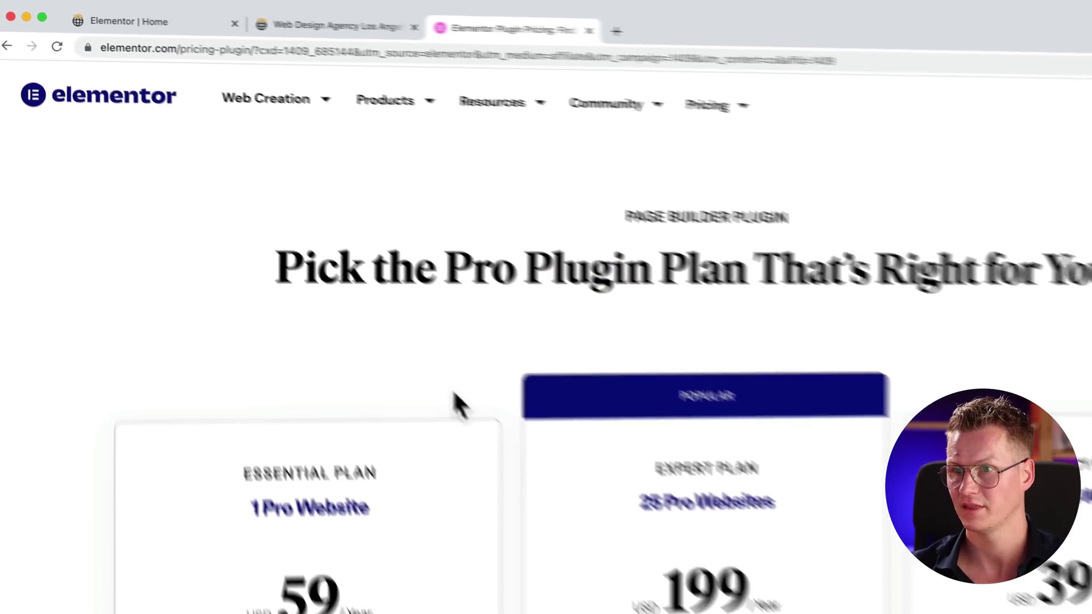
mouse_move(301, 71)
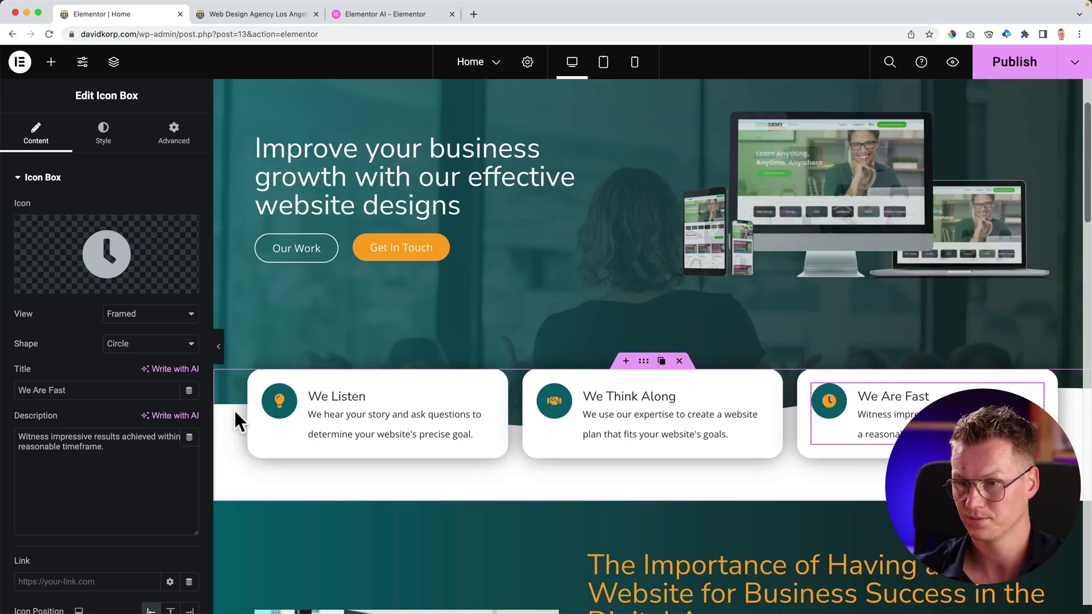
Rewrite the We Are Fast description with AI's Confidence tone, starting 'Boldly observe the remarkably successful outcomes'.
click(174, 415)
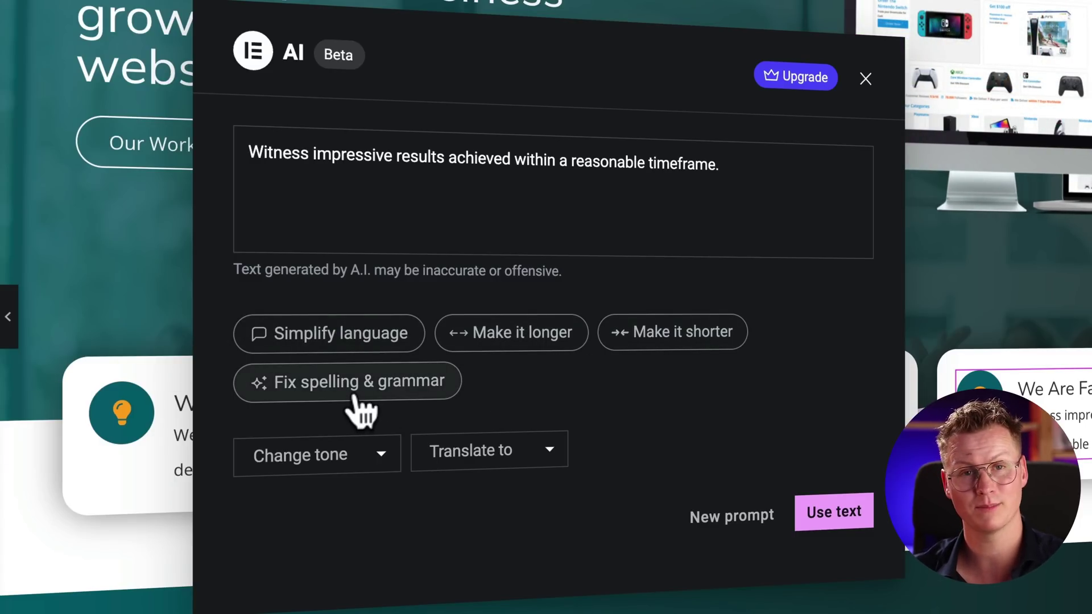
click(336, 463)
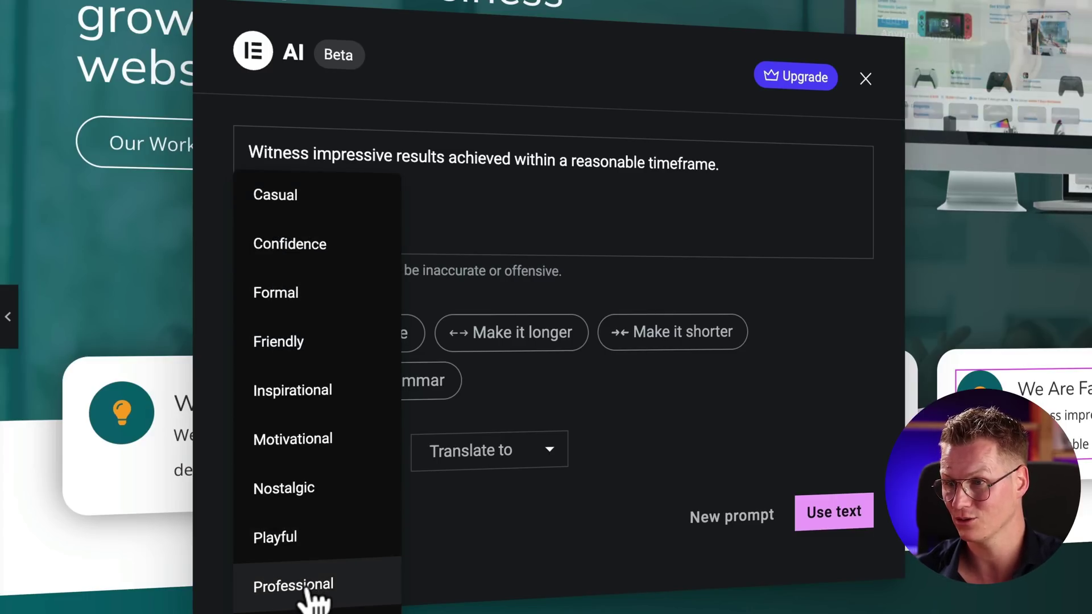
click(300, 244)
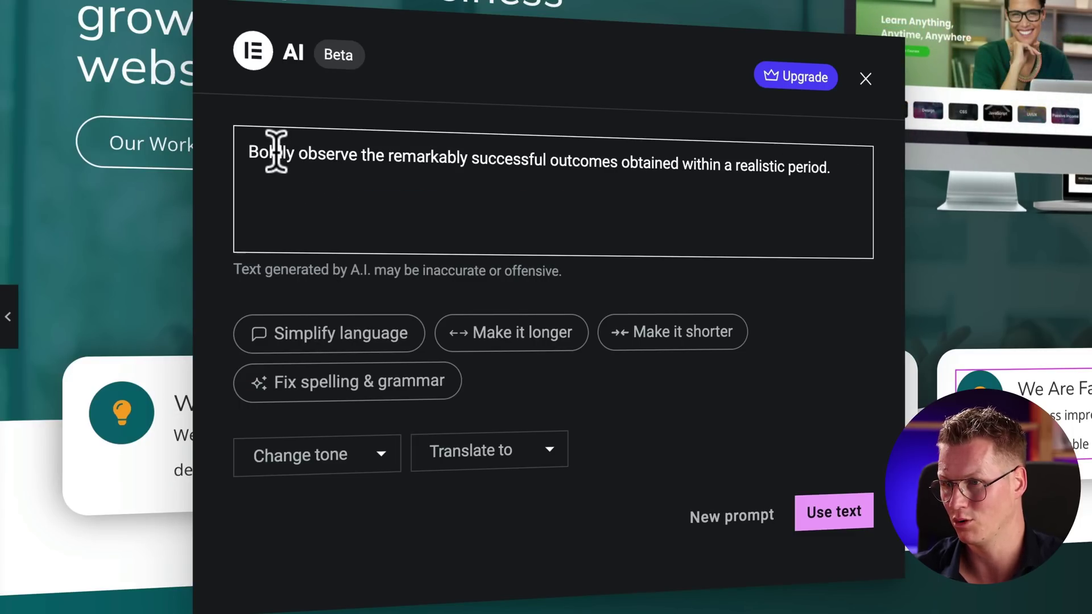
click(835, 515)
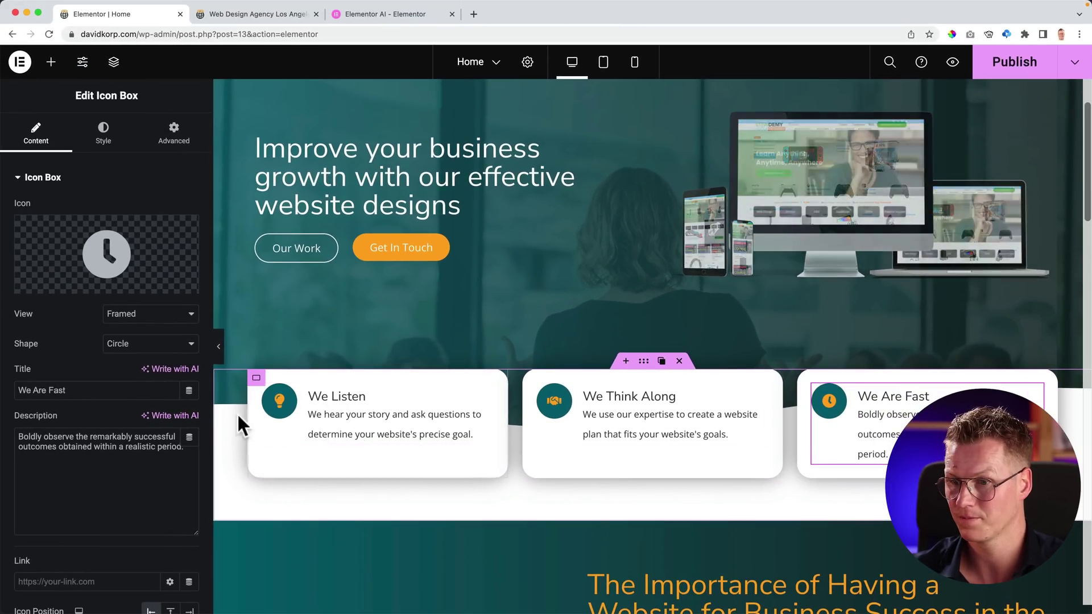
click(177, 415)
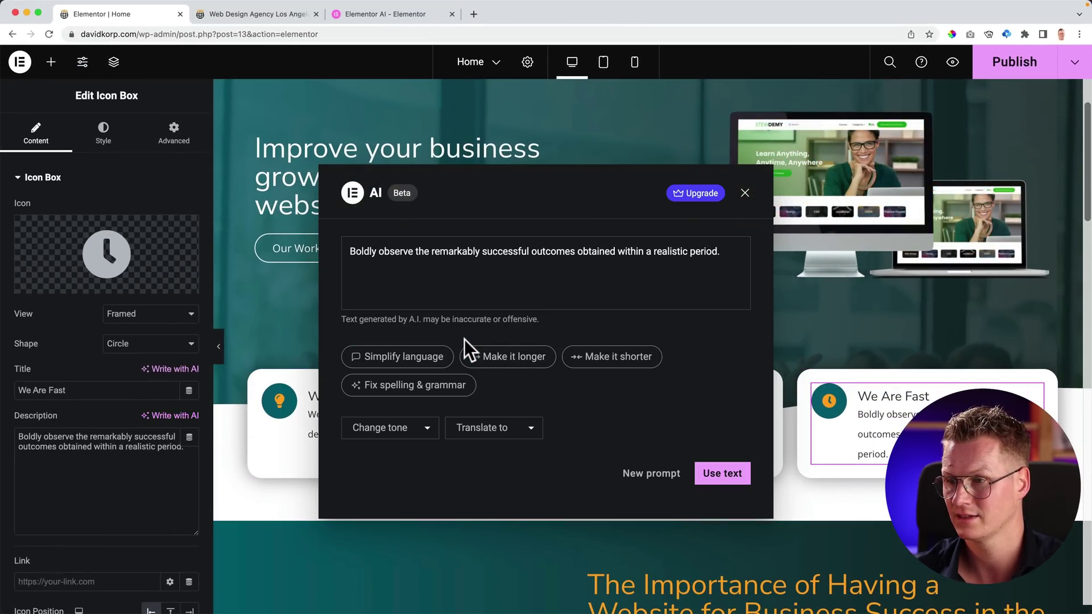
click(489, 425)
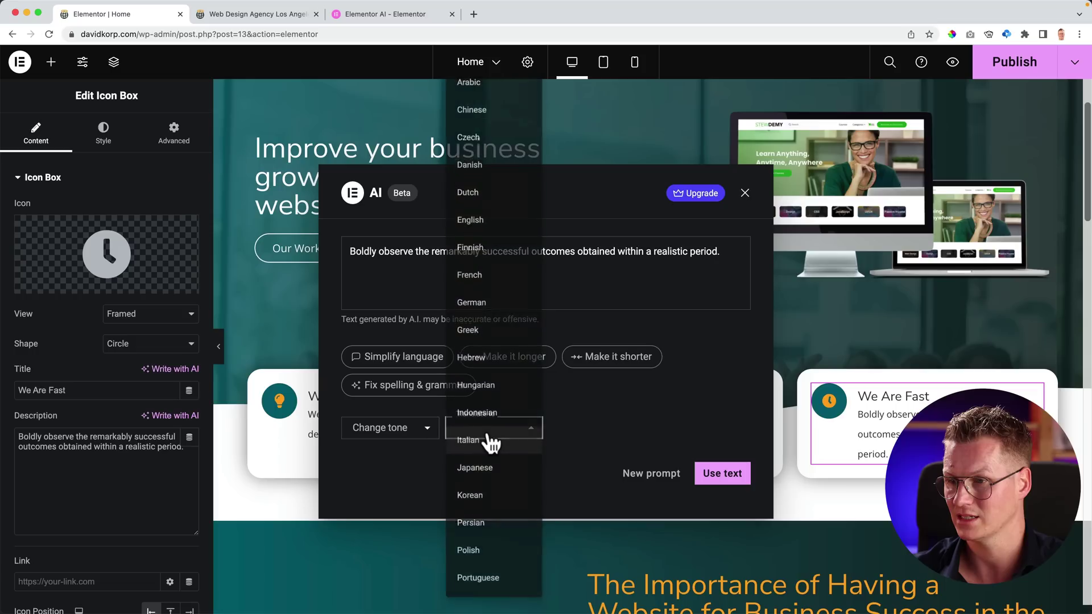
click(478, 184)
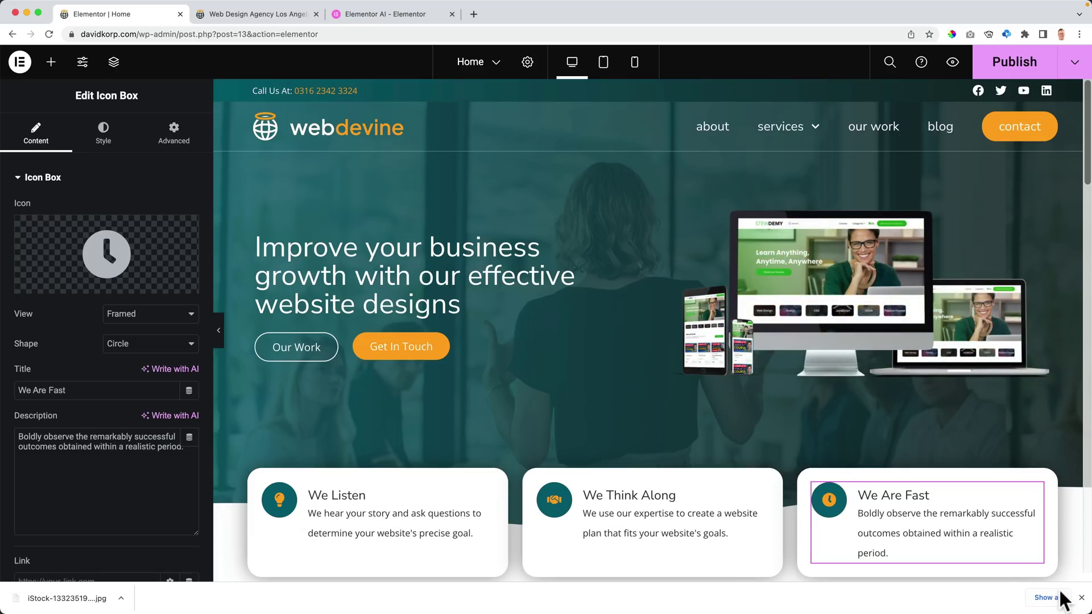
Upload the iStock dog photo as the Hero section's background overlay image and centre it.
click(113, 62)
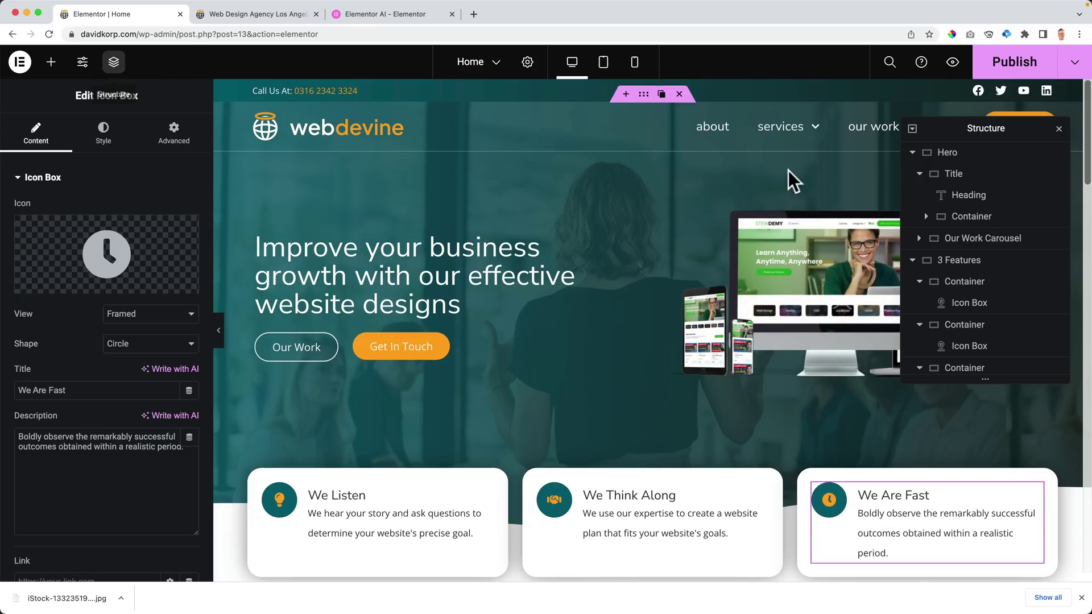
click(948, 153)
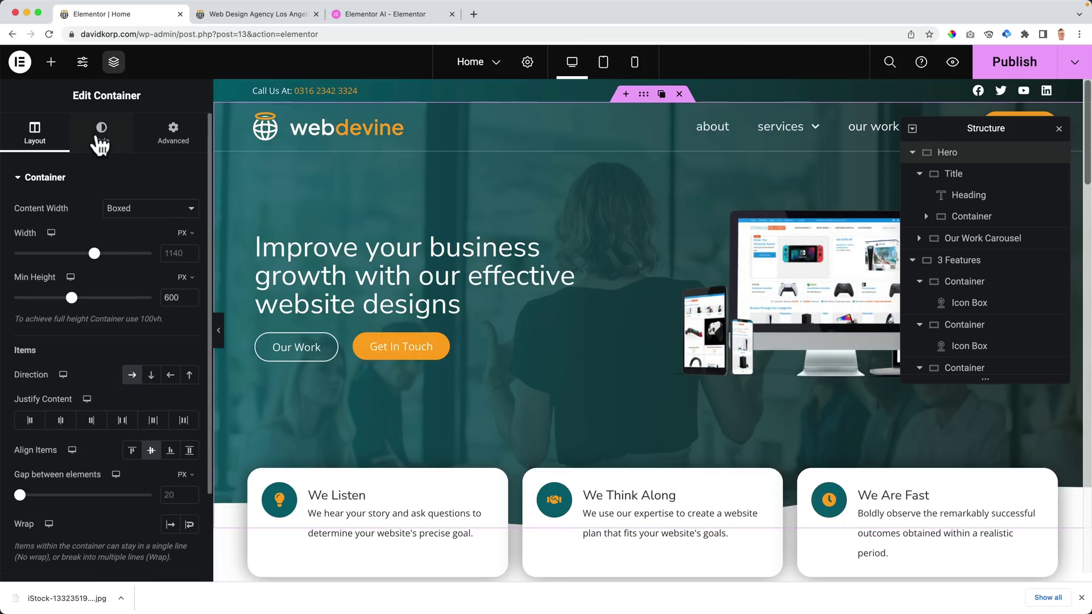
click(100, 137)
click(83, 181)
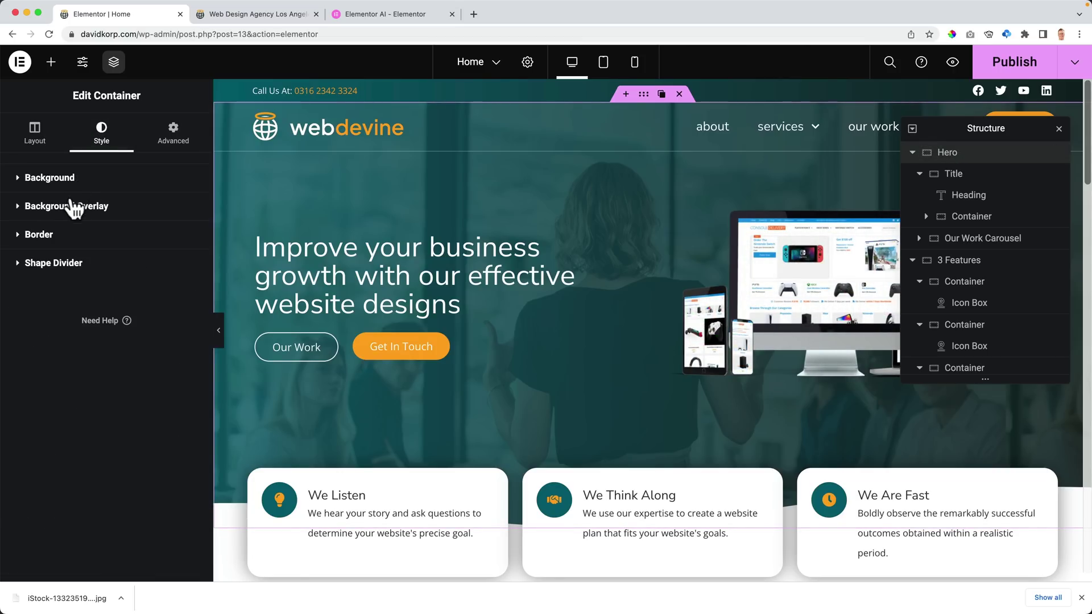
click(73, 210)
click(109, 364)
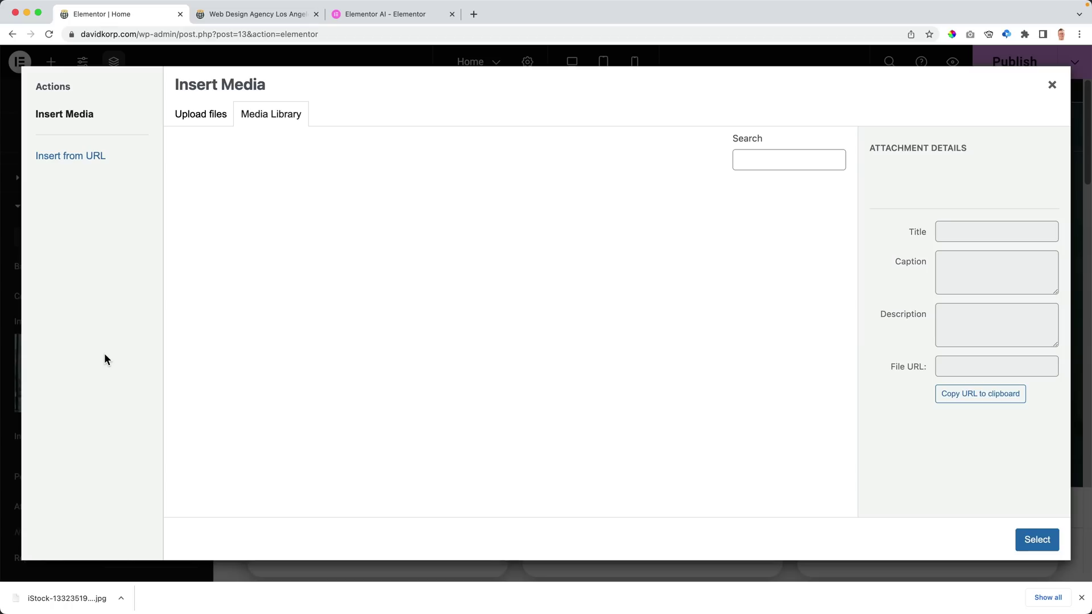
drag(91, 591, 326, 364)
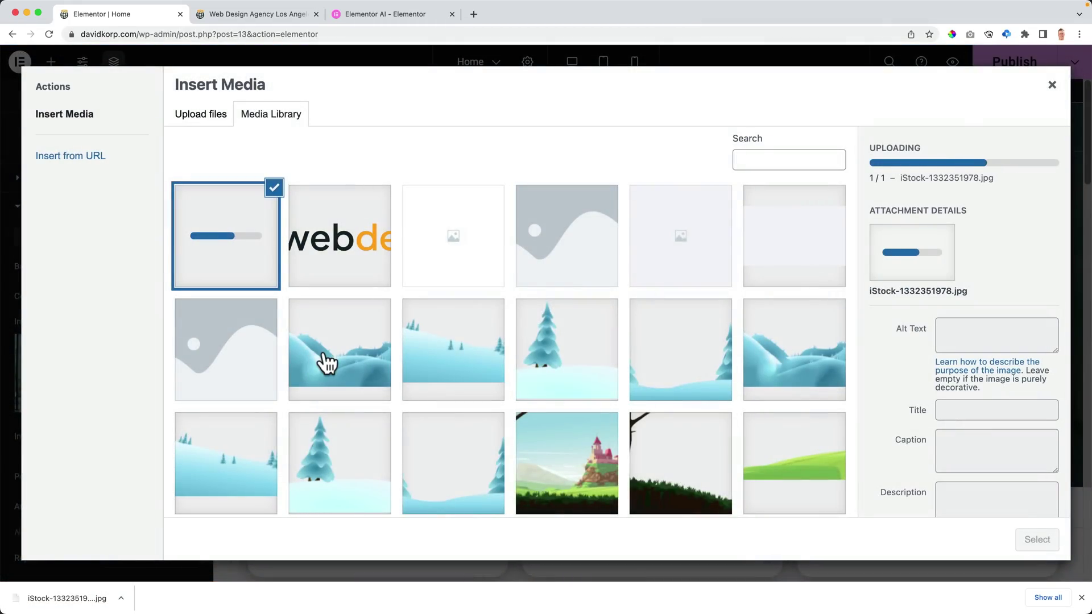
click(1037, 540)
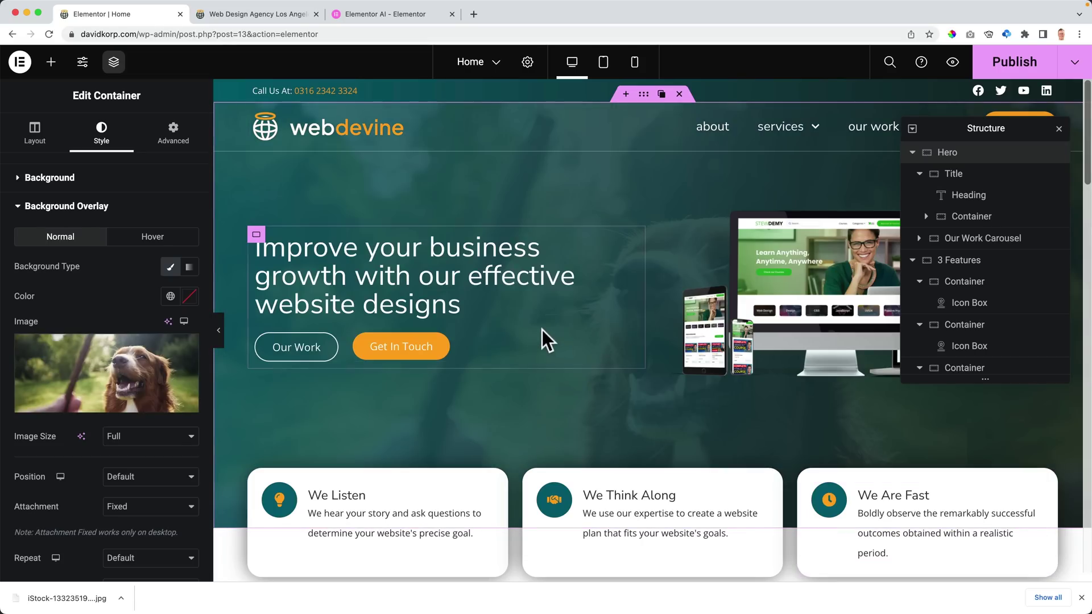
click(50, 178)
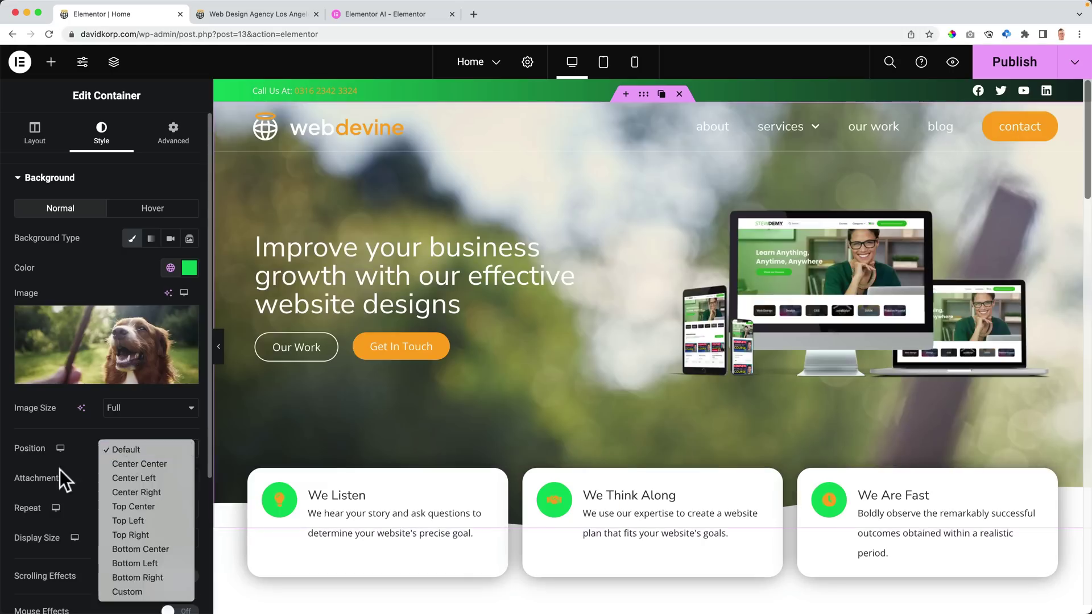
click(139, 463)
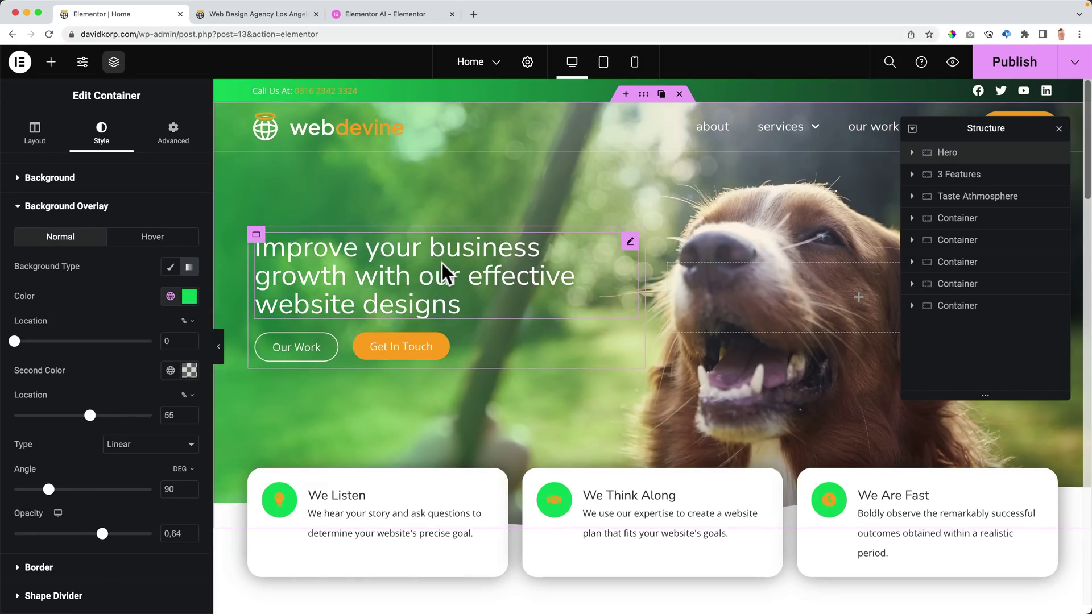
Use an AI prompt about bonding with your dog to generate the hero title and insert it.
click(448, 273)
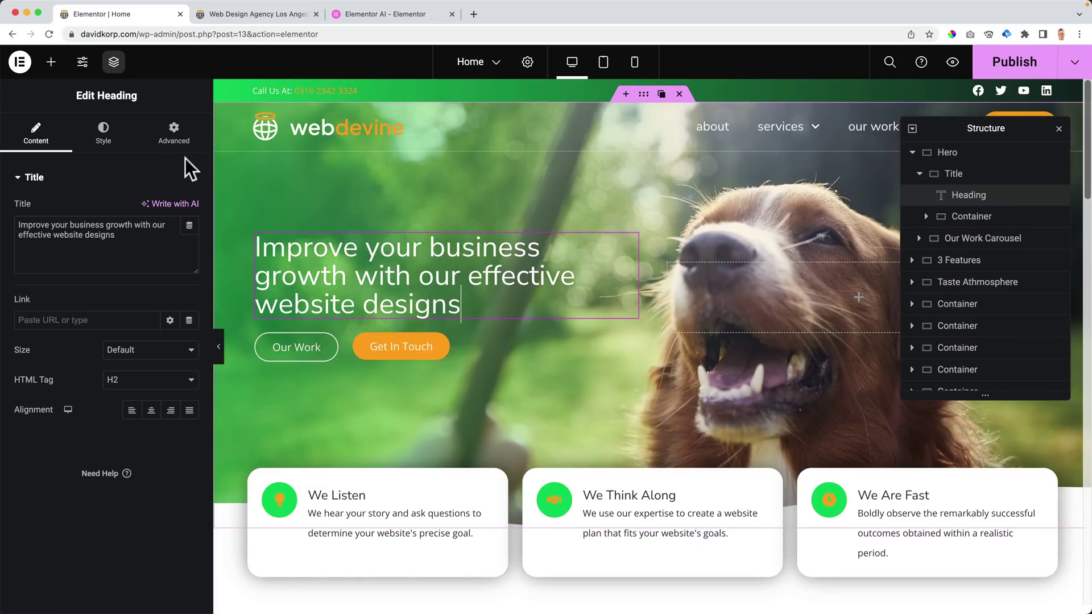
click(173, 205)
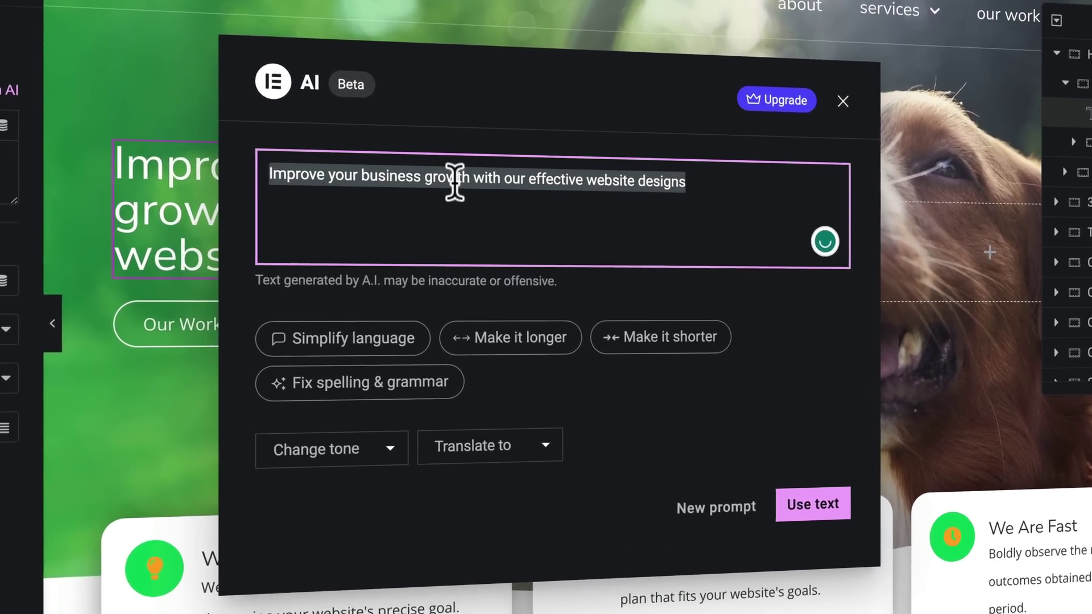
text(r)
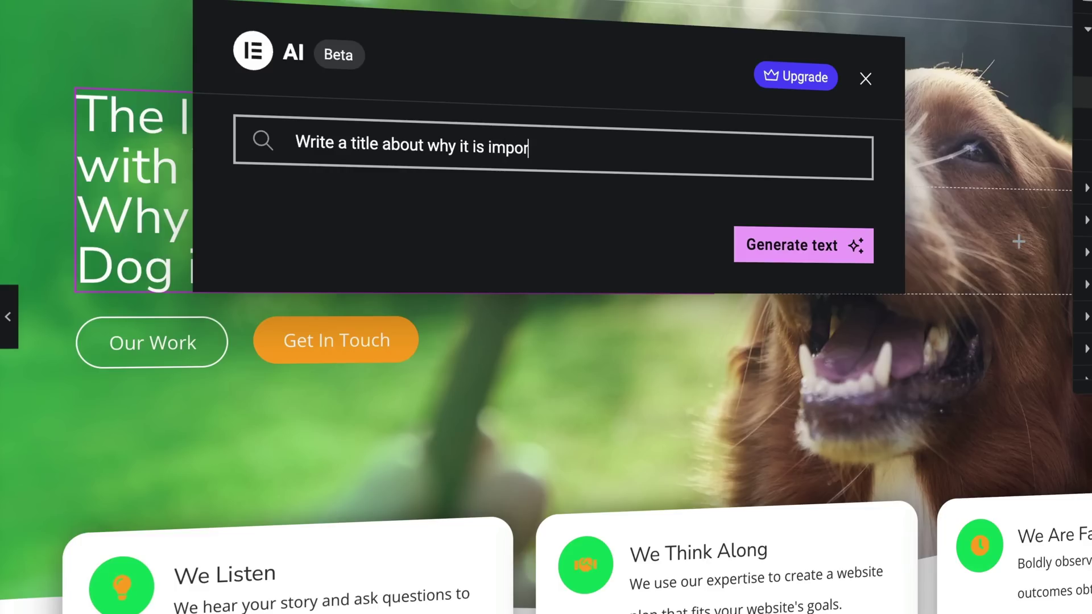
text(to get to know your dog)
drag(576, 150, 738, 154)
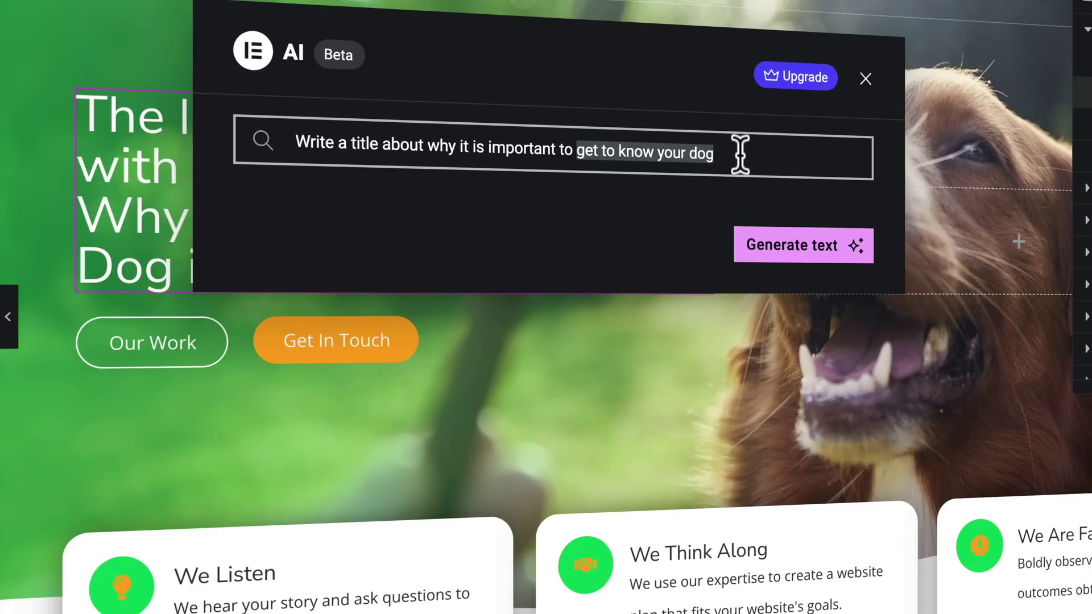
text(bond with)
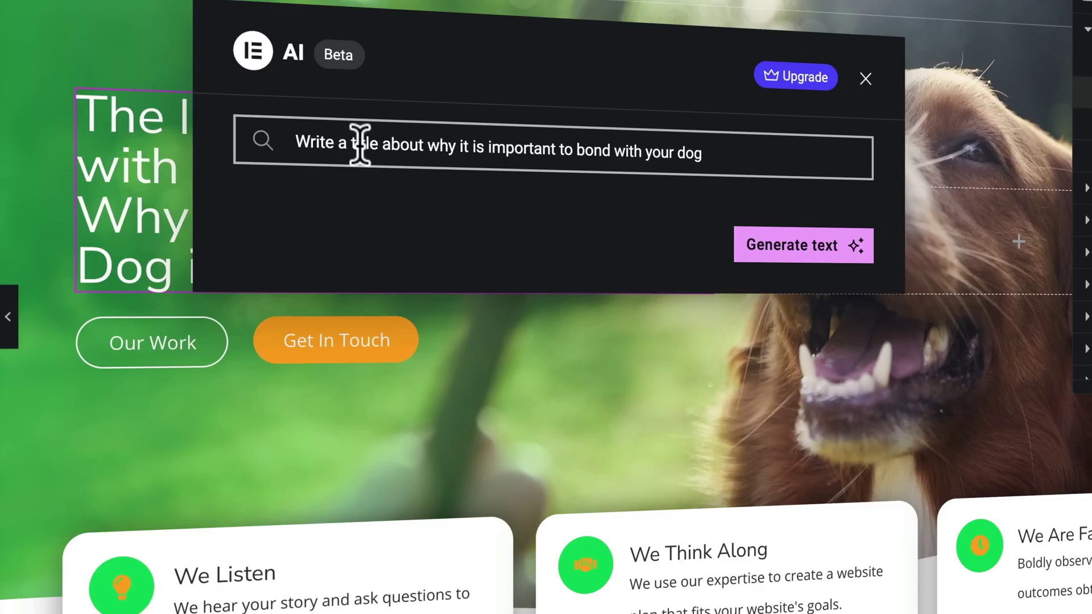
text(short)
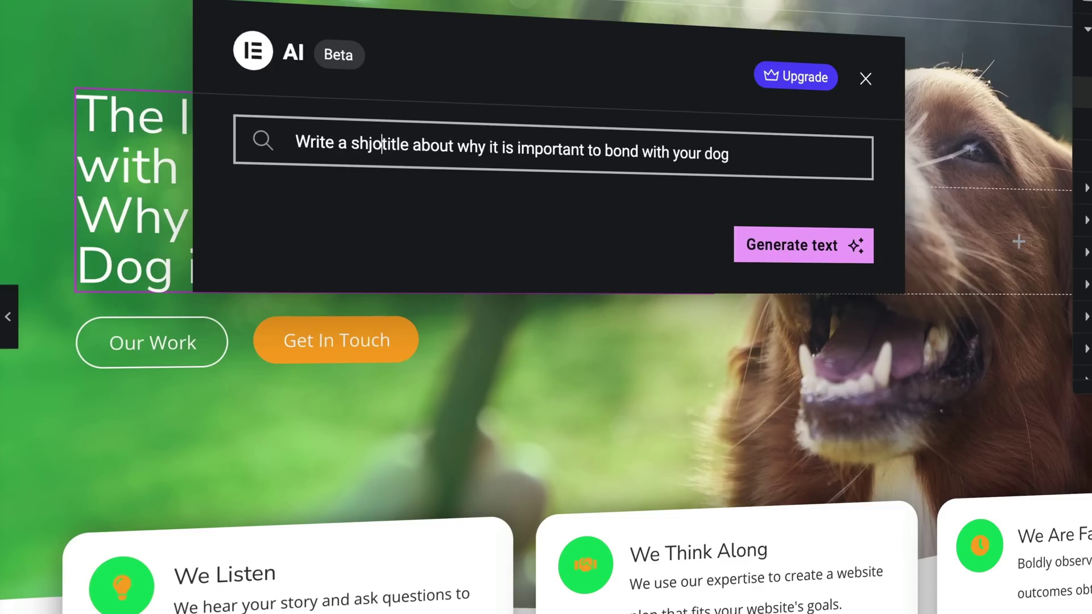
key(BackSpace)
key(BackSpace)
key(BackSpace)
key(BackSpace)
text(ort)
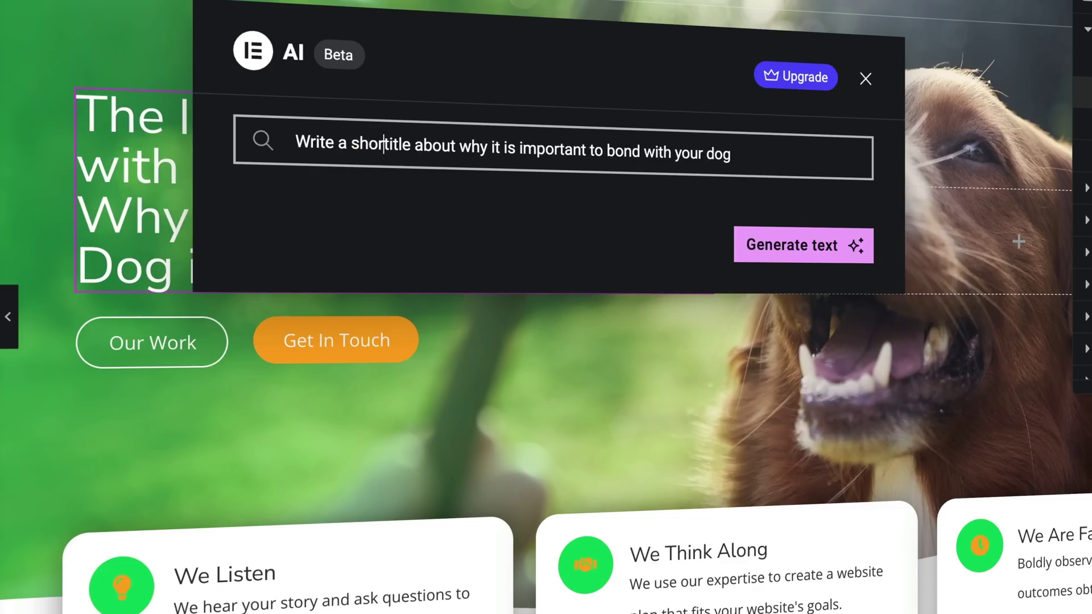
click(756, 250)
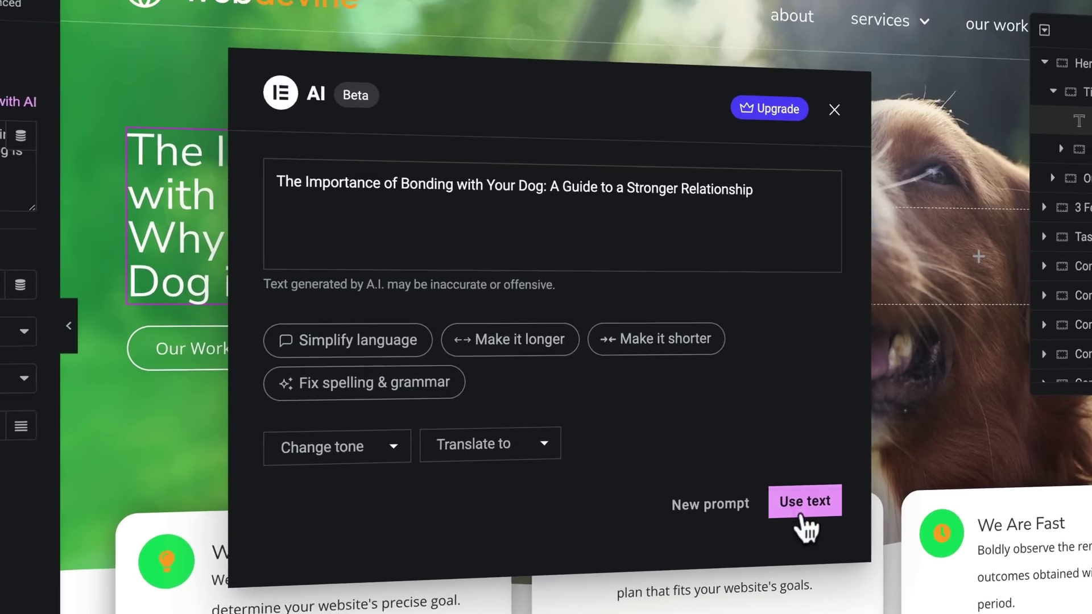
click(802, 500)
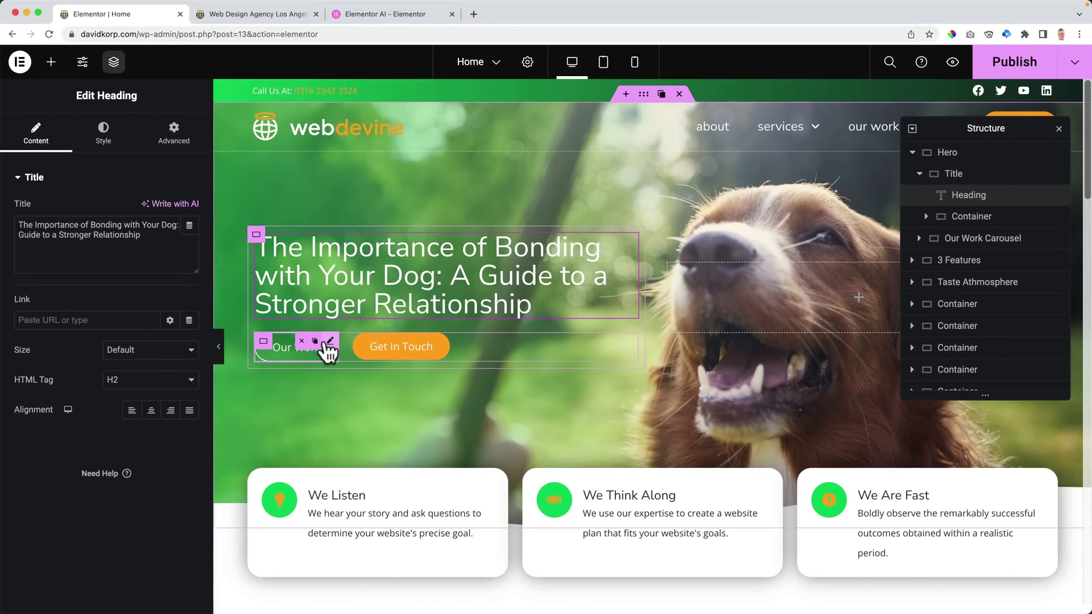
Delete the Our Work button from the hero section.
click(295, 342)
scroll(438, 301, down, 3)
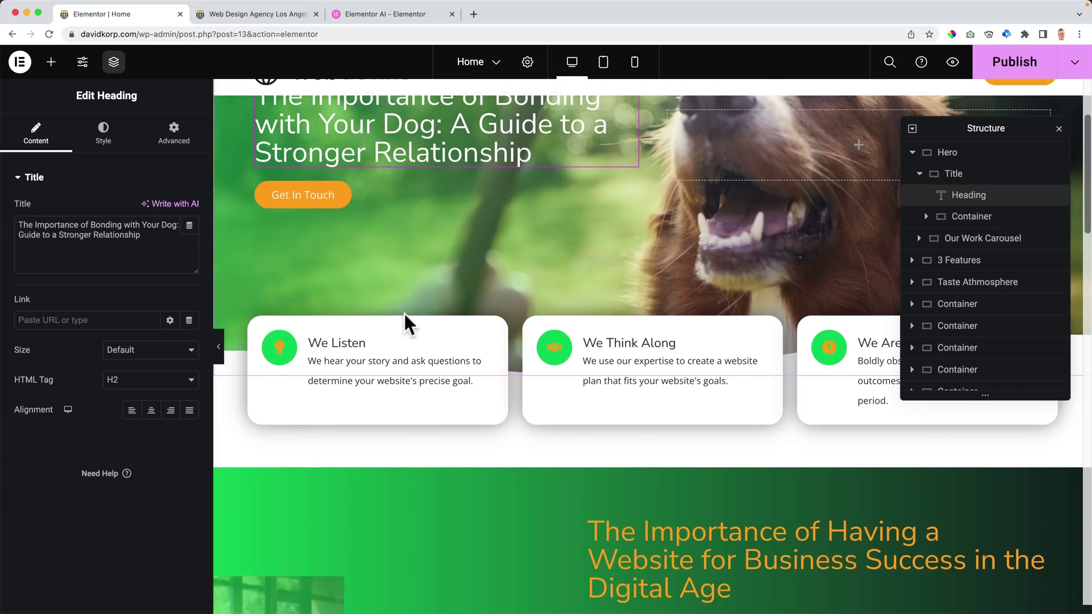
scroll(398, 319, up, 1)
From the We Listen box, have AI generate three reasons to bond with your dog and copy them.
click(387, 423)
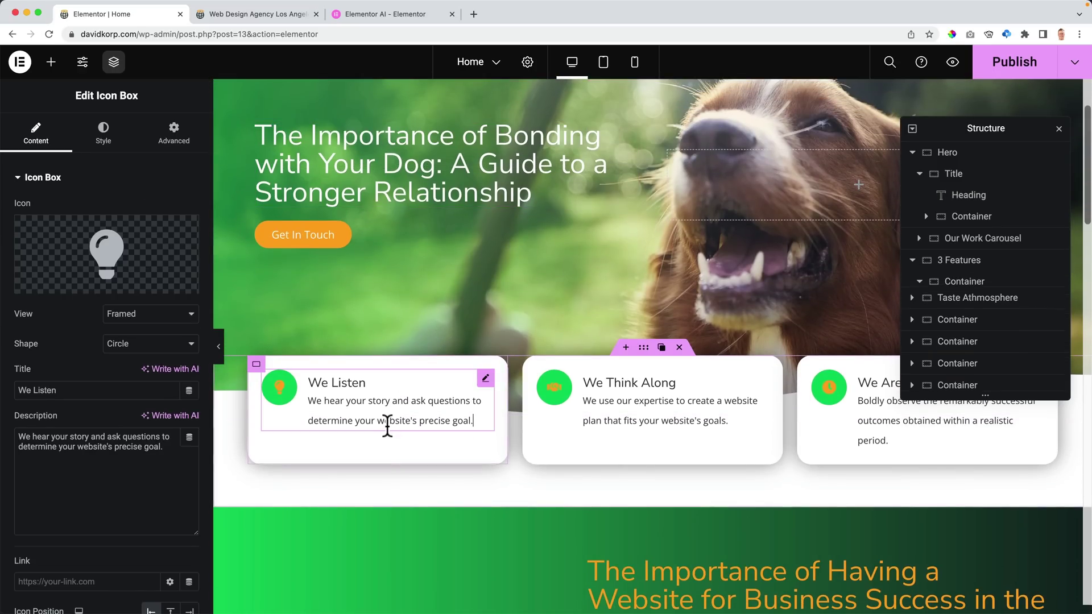
click(194, 420)
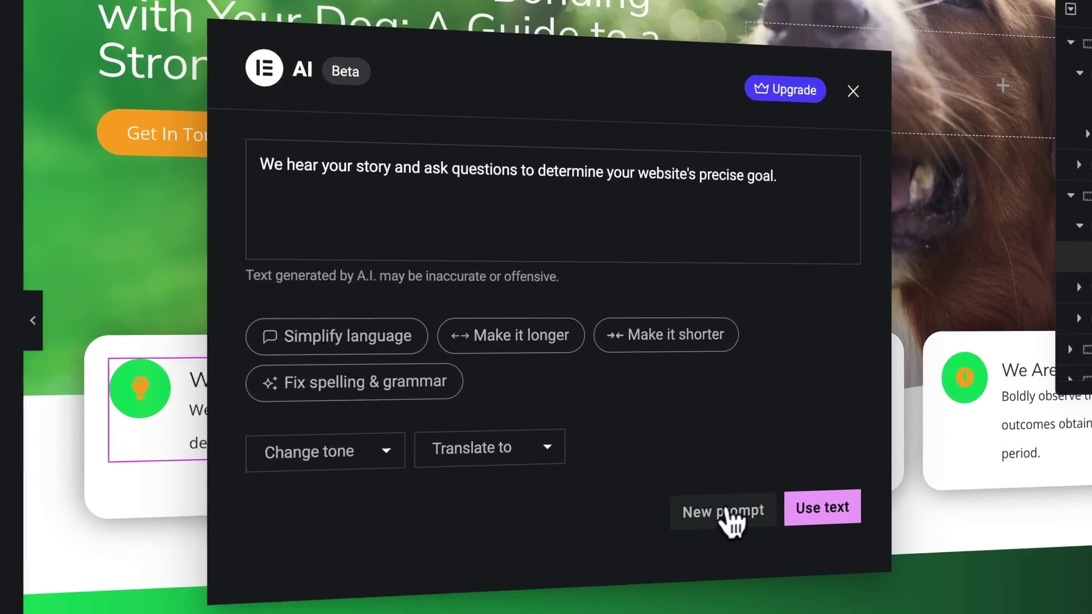
click(631, 461)
text(Give me 3 reasons why it is important to bond with your dog)
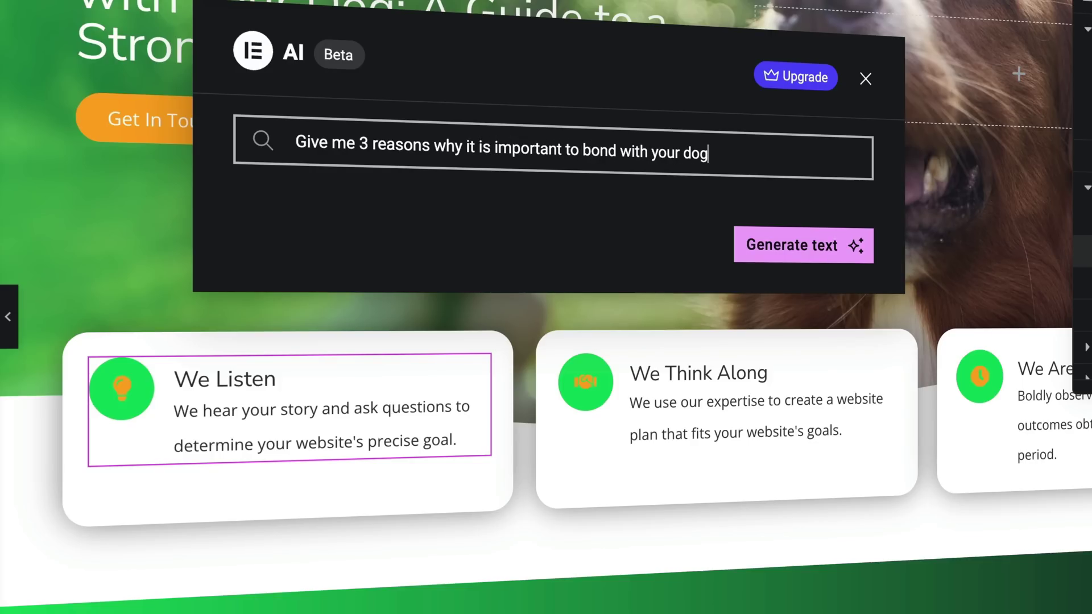
click(795, 246)
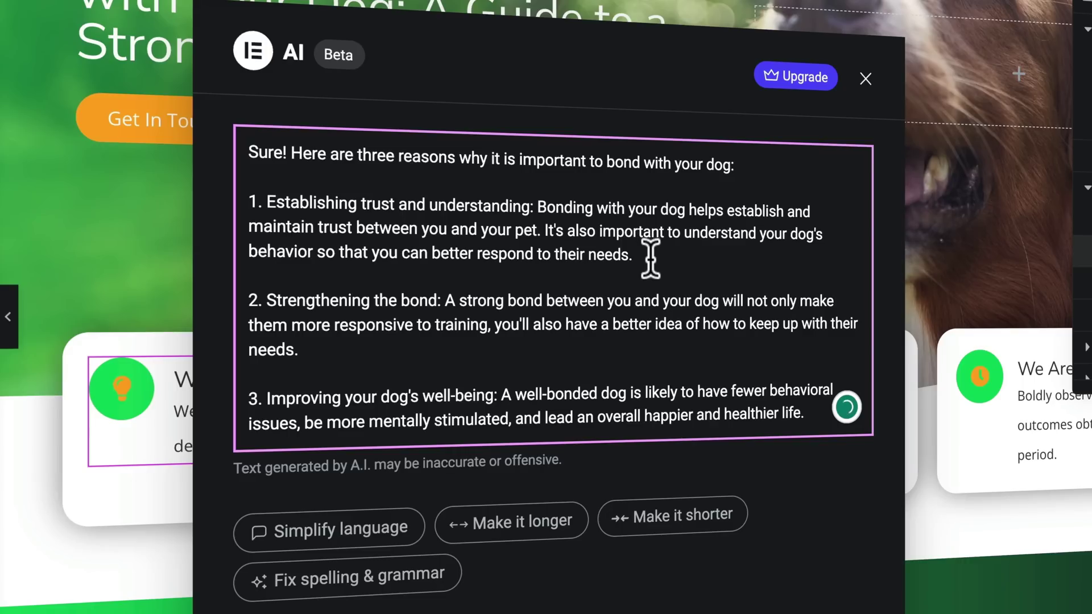
click(650, 259)
key(ctrl+a)
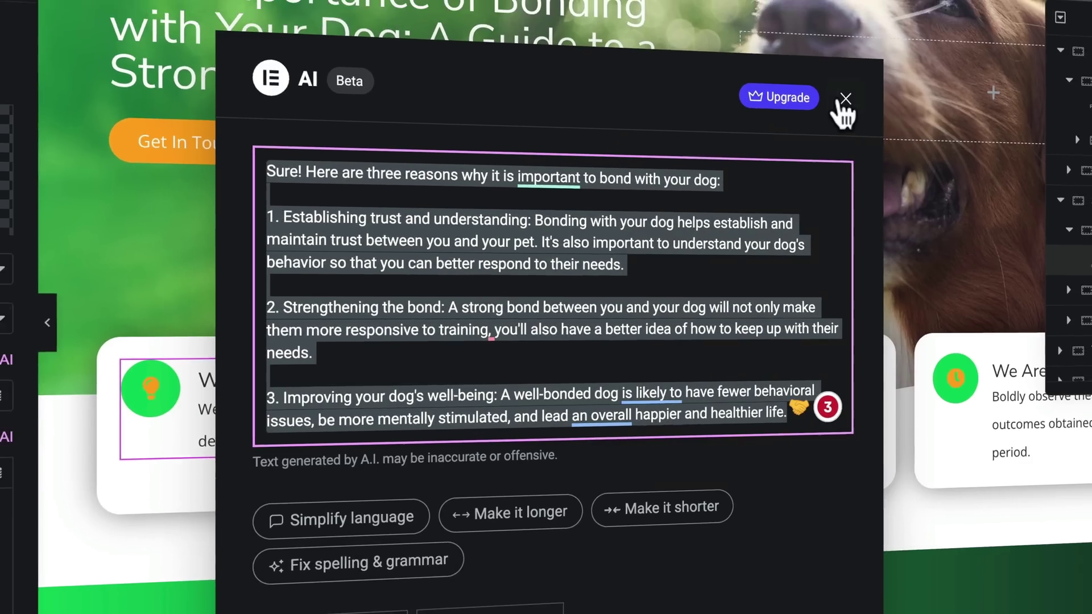
click(865, 78)
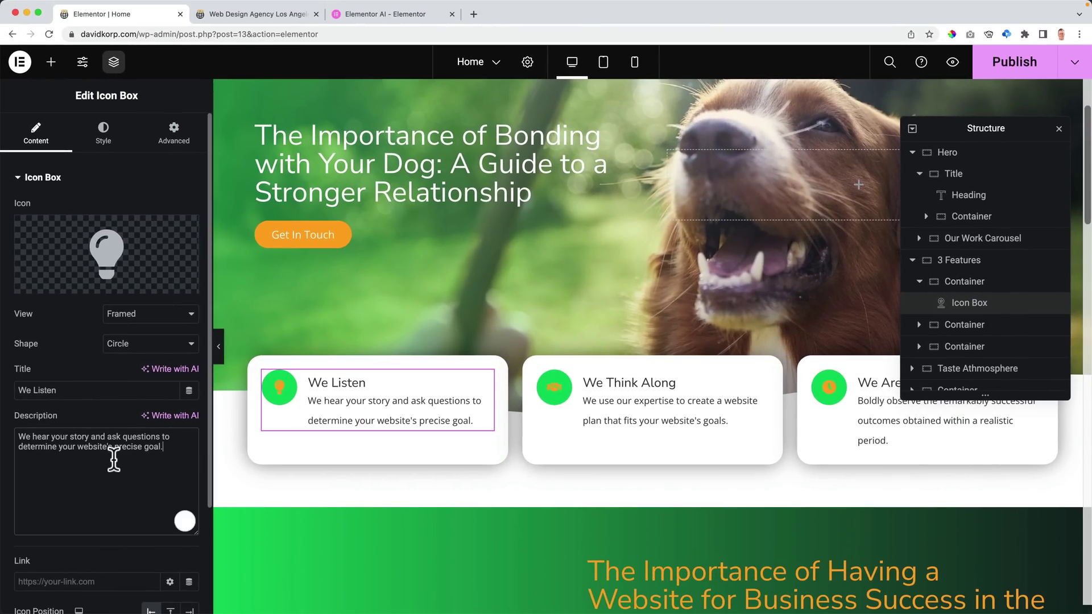
Paste the reasons into the We Listen description, keeping only the first reason.
key(ctrl+a)
text(Sure! Here are three reasons why it is important to bond with your dog:  1. Establishing trust and understanding: Bonding with your dog helps establish and maintain trust between you and your pet. It's also important to understand your dog's behavior so that you can better respond to their needs.  2. Strengthening the bond: A strong bond between you and your dog will not only make them more responsive to training, you'll also have a better idea of how to keep up with their needs.  3. Improving your dog's well-being: A well-bonded dog is likely to have fewer behavioral issues, be more mentally stimulated, and an overall happier and healthier life.)
scroll(37, 458, up, 5)
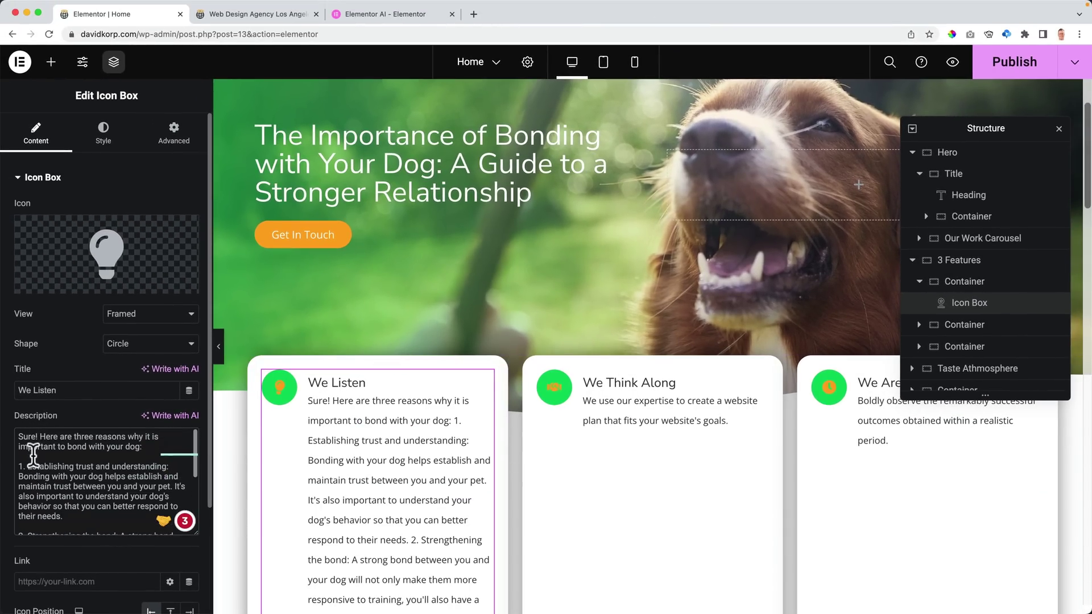
drag(30, 465, 20, 438)
key(BackSpace)
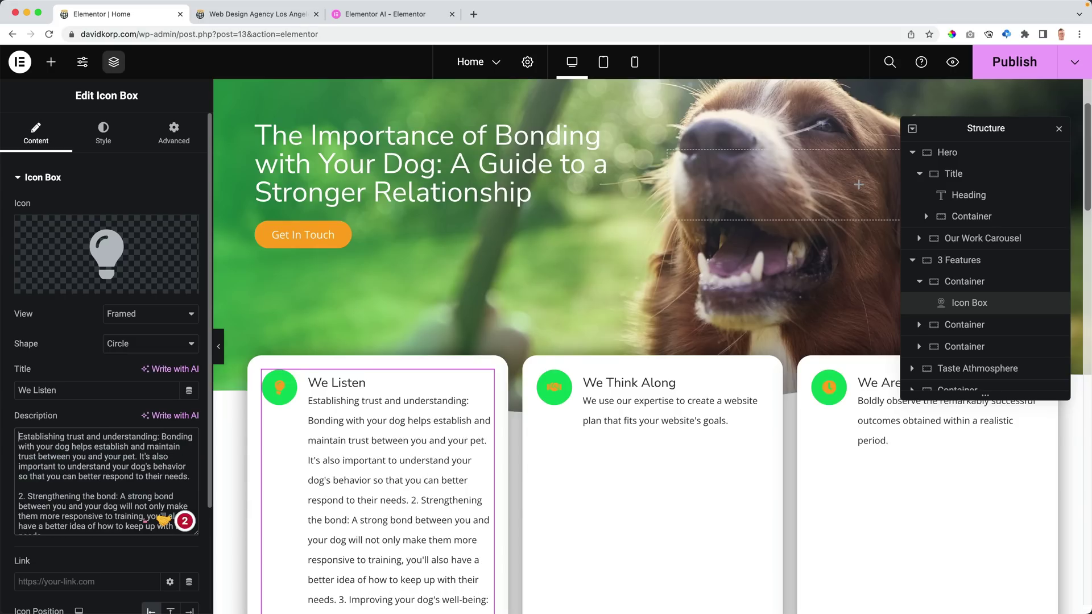
drag(195, 476, 196, 575)
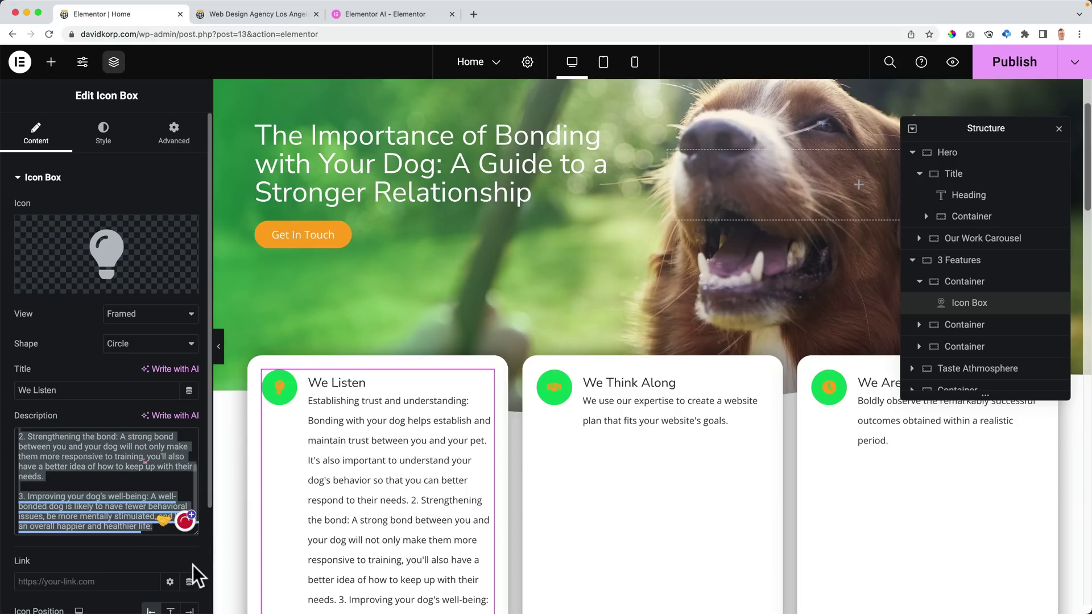
key(BackSpace)
Replace the We Think Along description with the pasted reasons, keeping only the second.
click(626, 419)
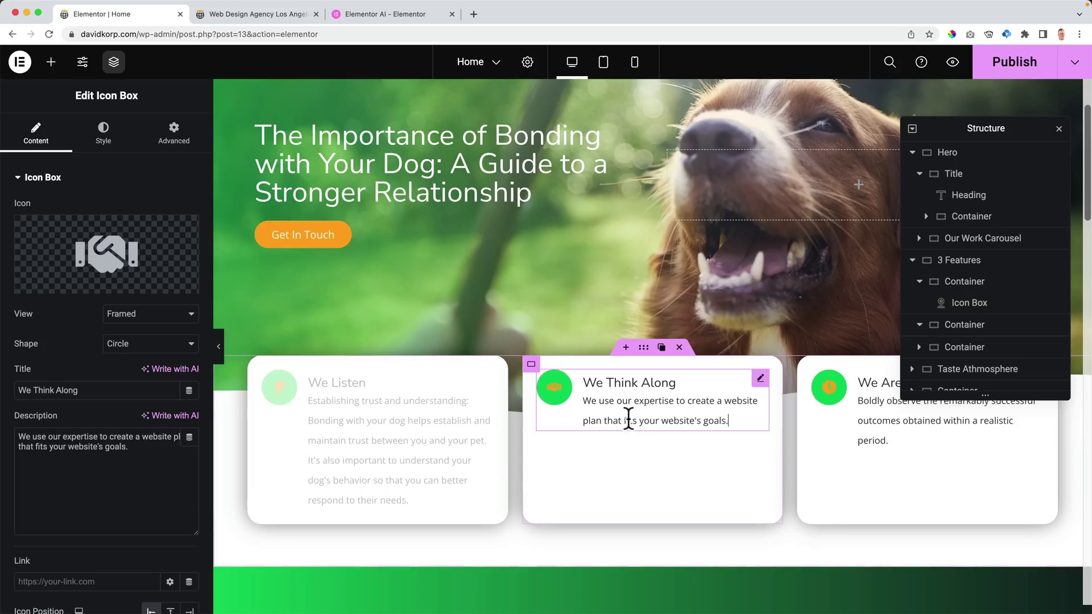
click(91, 438)
key(ctrl+a)
key(ctrl+v)
scroll(62, 472, down, 1)
drag(49, 451, 6, 367)
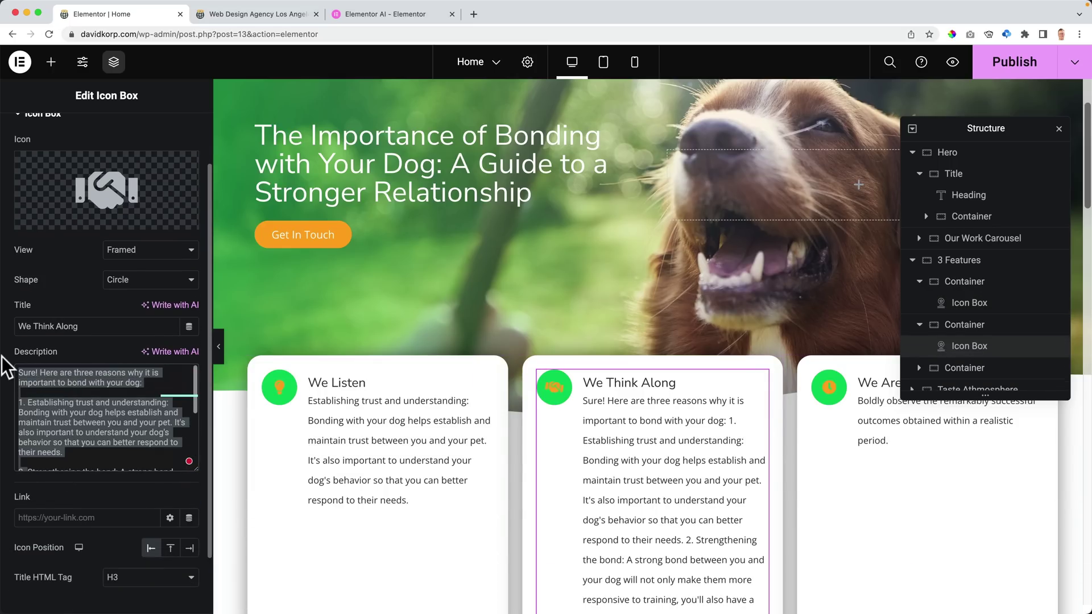
key(BackSpace)
Replace the We Are Fast description with the pasted reasons, keeping only the third.
click(840, 441)
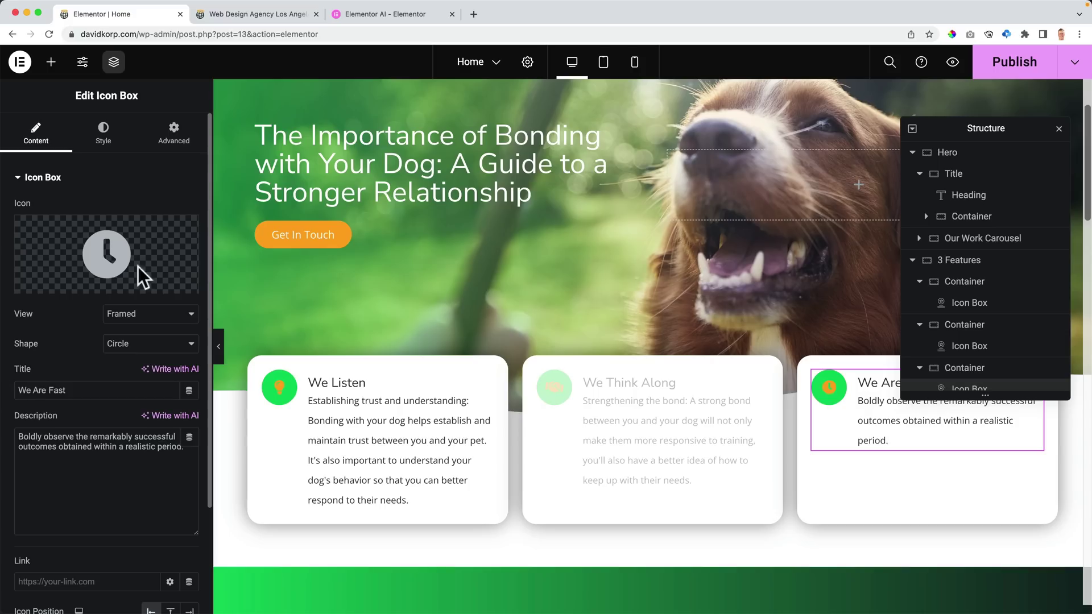
click(110, 449)
key(ctrl+a)
key(ctrl+v)
scroll(108, 398, down, 1)
drag(114, 398, 17, 358)
key(BackSpace)
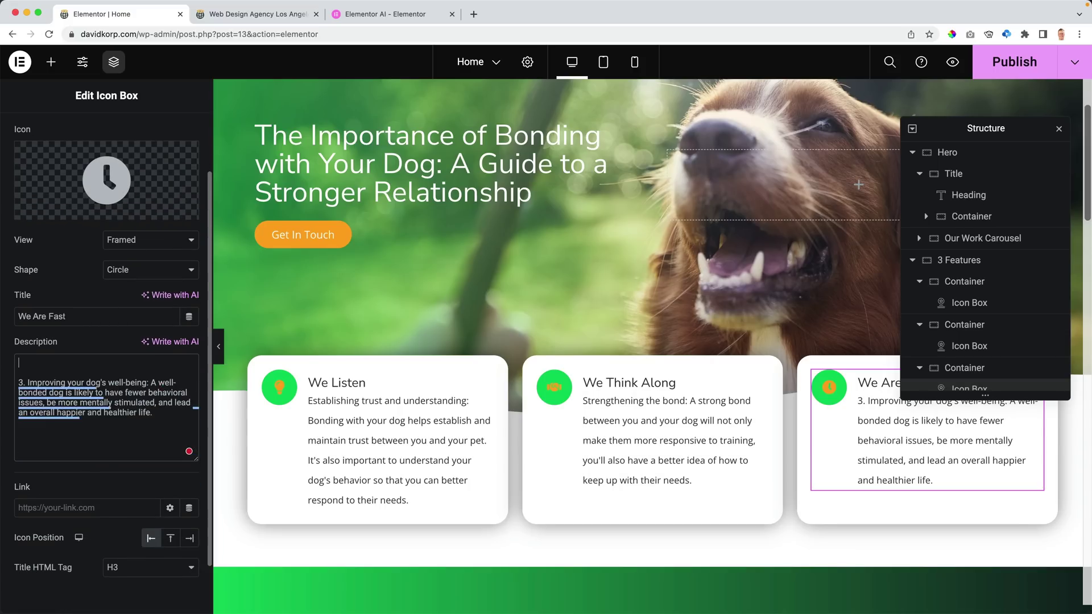
key(Delete)
key(Delete)
key(Delete)
key(Delete)
key(Delete)
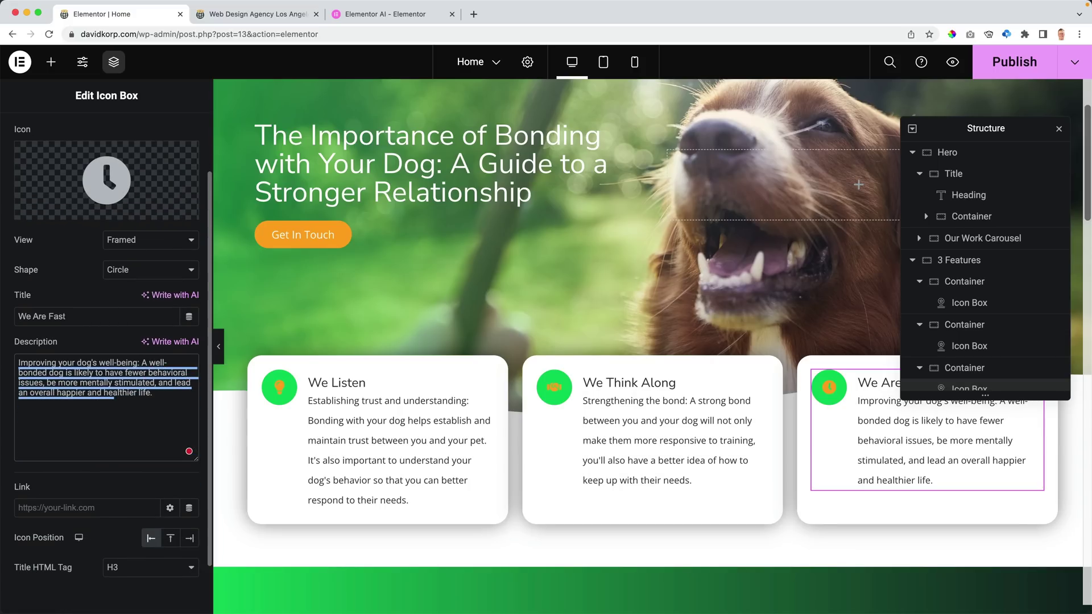
Give the hero title box linked 20 px padding, then publish the page and preview it.
click(1059, 130)
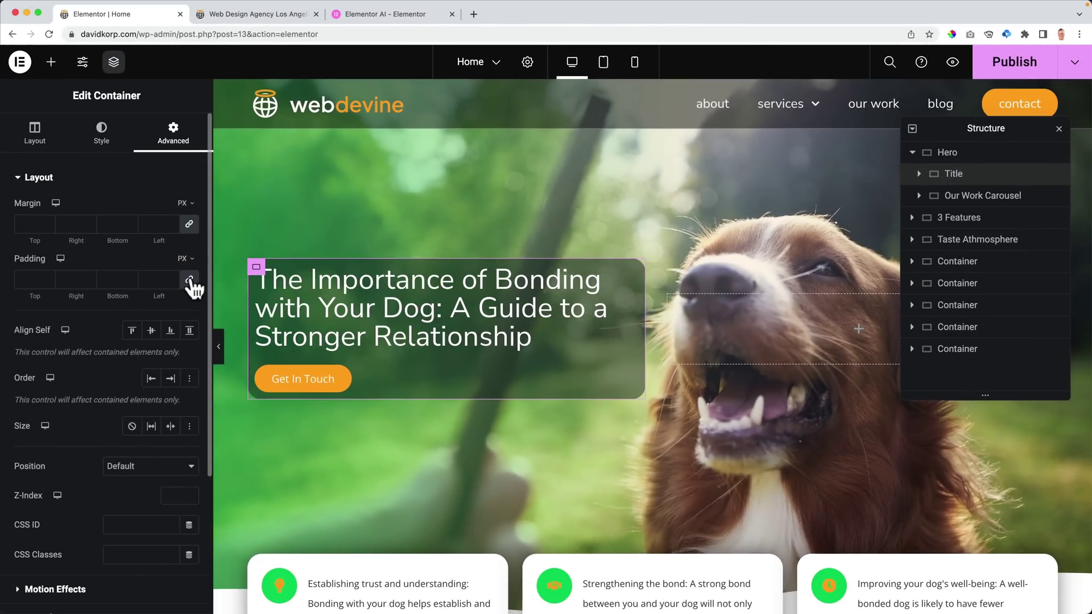
click(190, 280)
double_click(36, 278)
text(15)
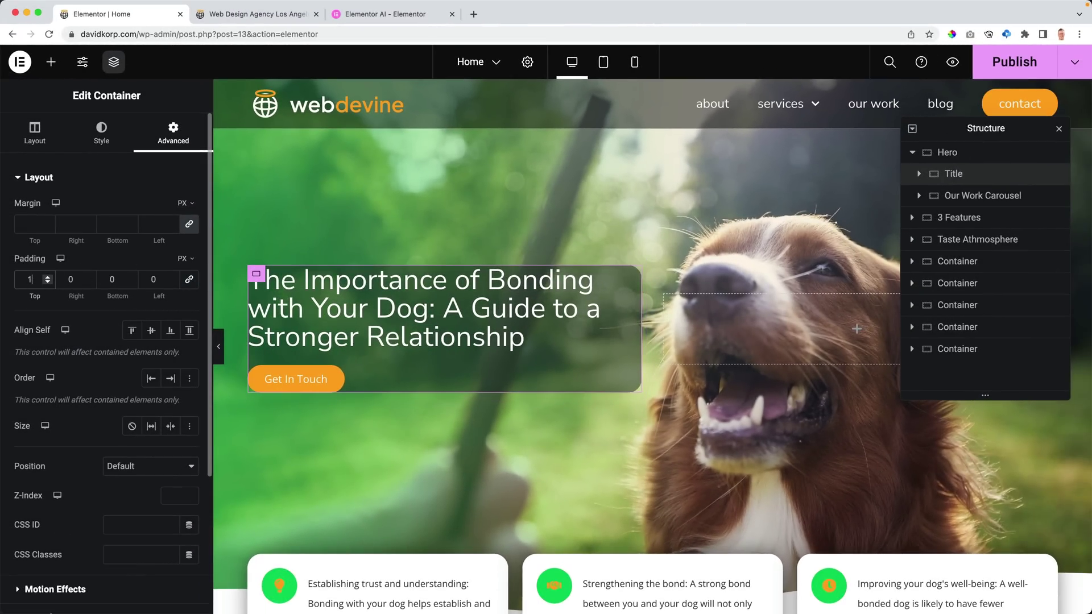
click(189, 279)
double_click(29, 279)
text(18)
key(Up)
key(Up)
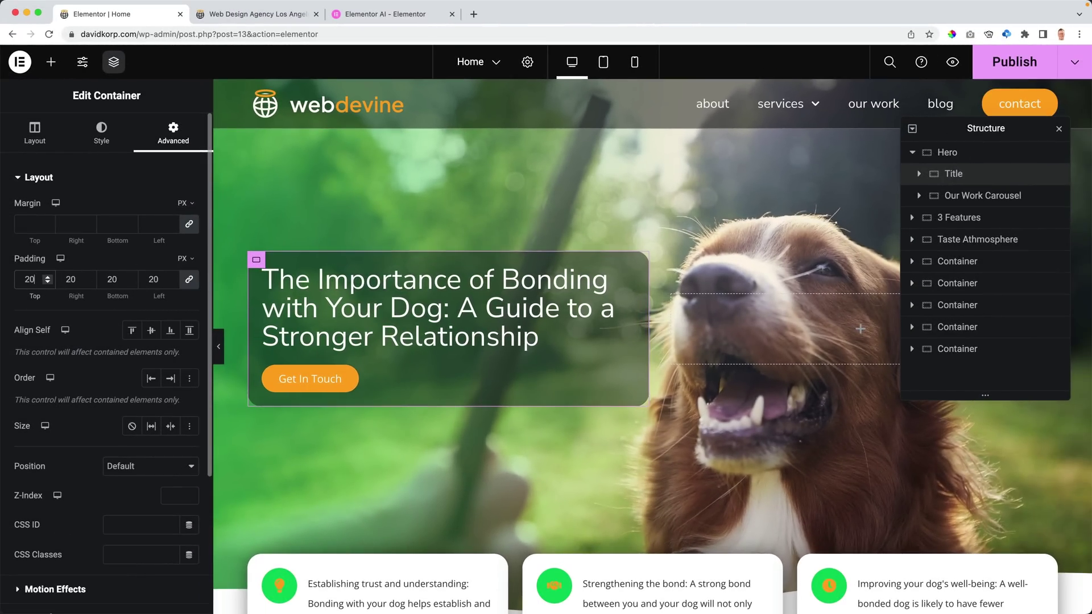
click(1006, 69)
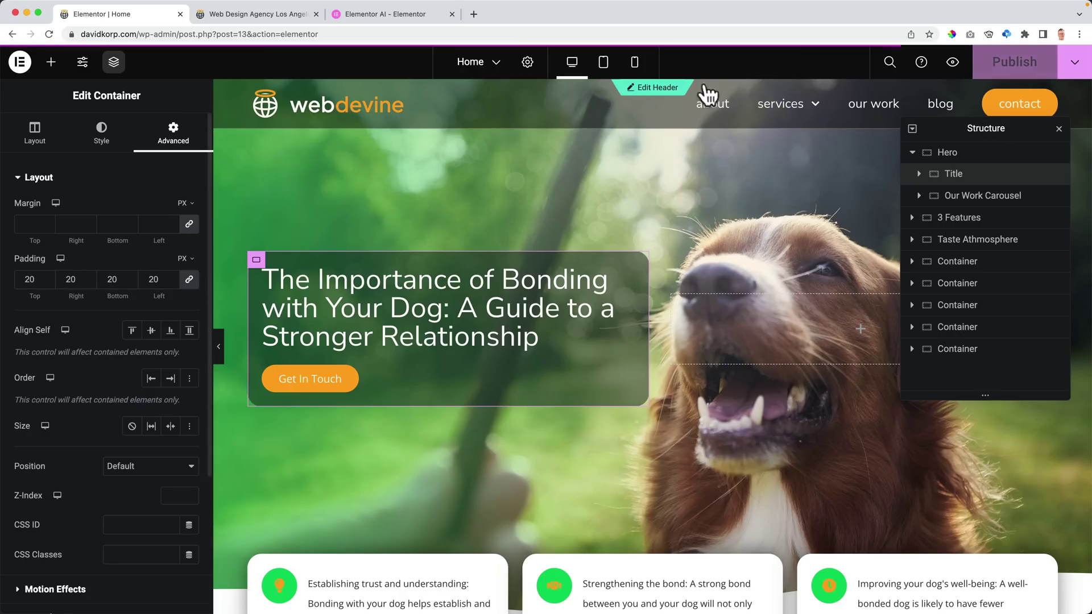
click(955, 62)
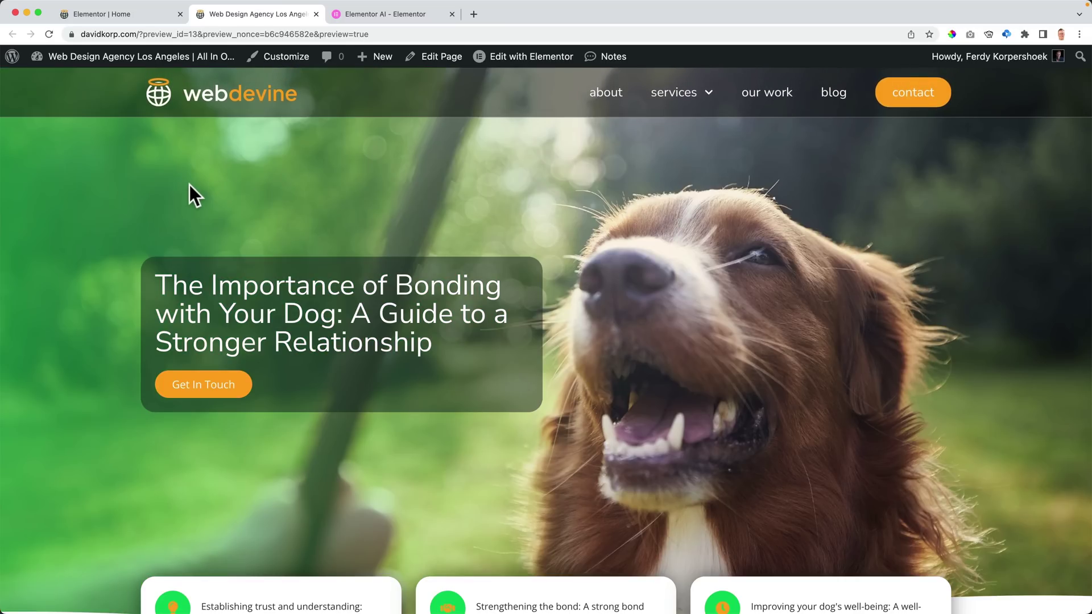
scroll(155, 182, down, 4)
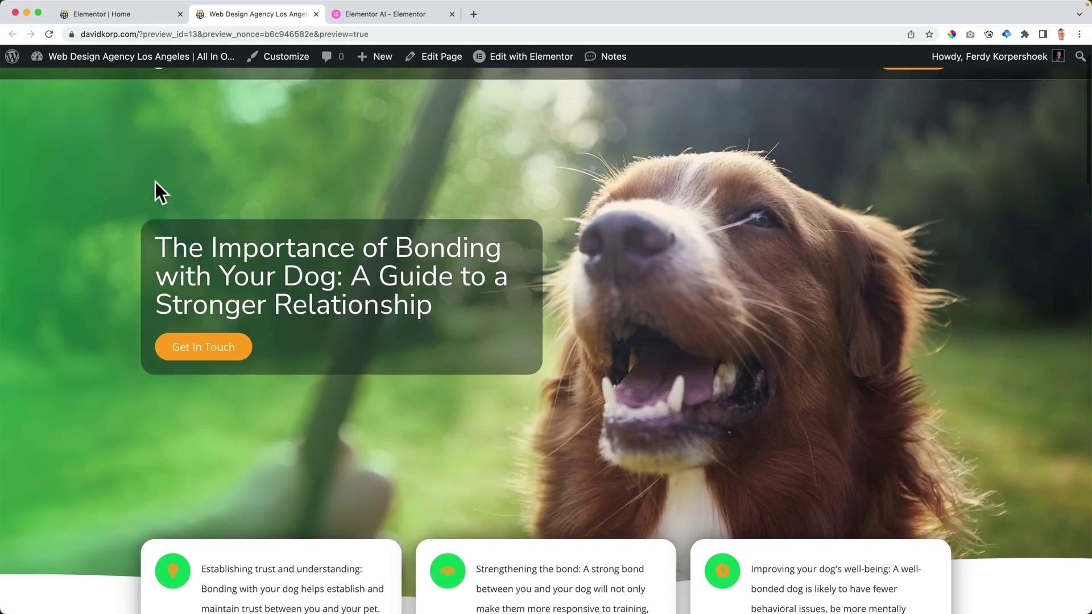
scroll(155, 182, down, 3)
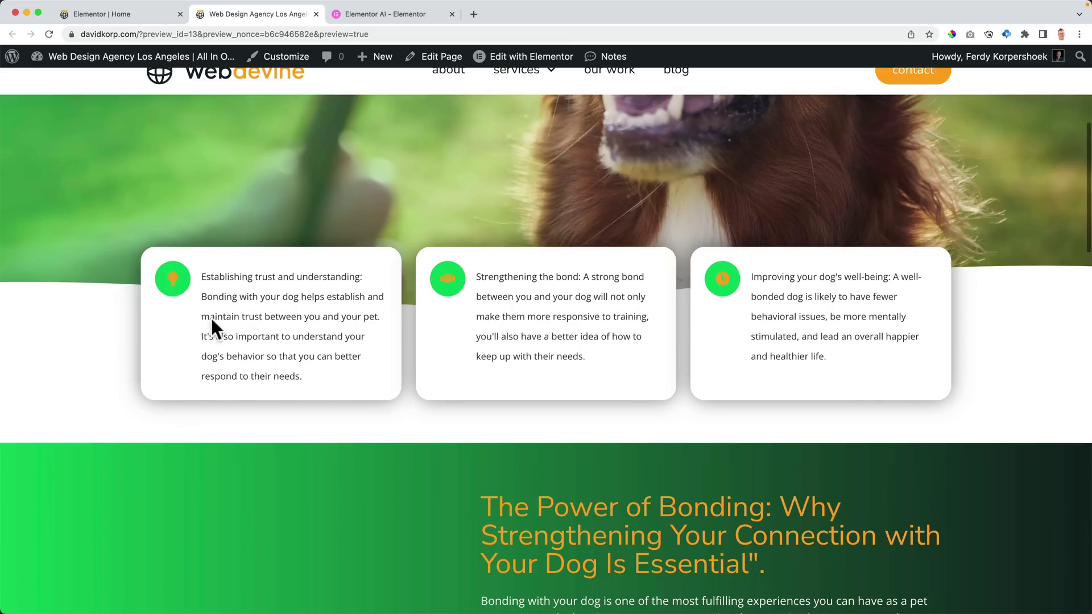
scroll(326, 334, down, 3)
scroll(322, 332, up, 1)
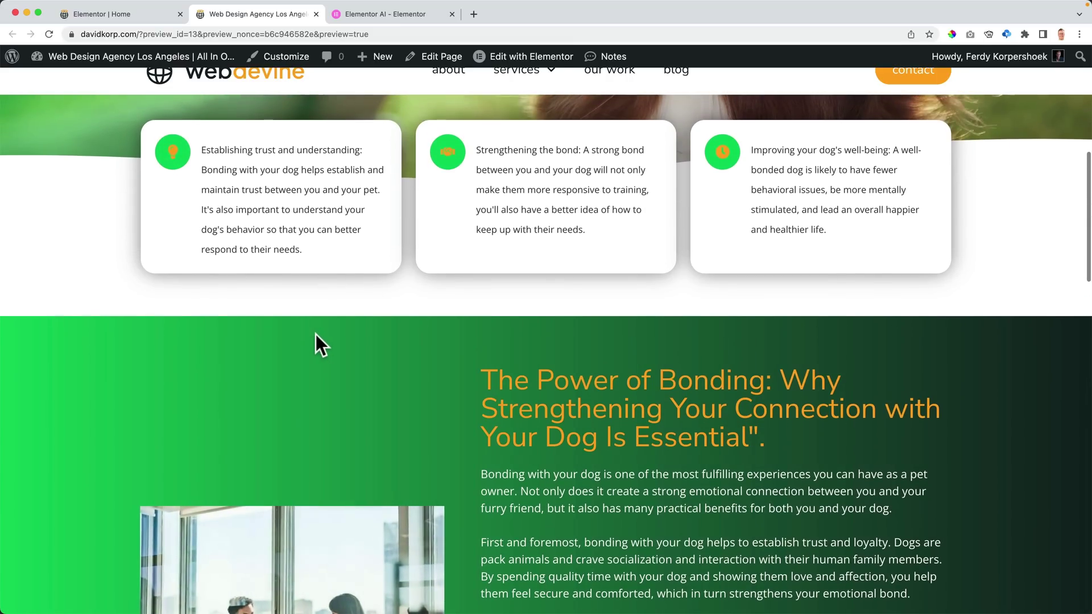
scroll(316, 334, down, 3)
scroll(307, 402, down, 3)
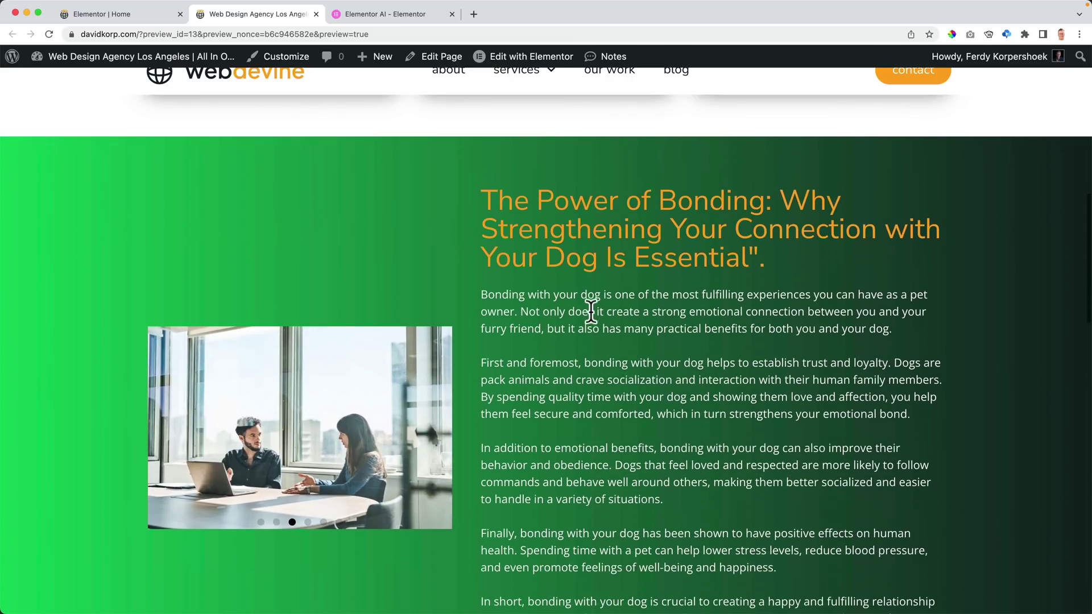
drag(592, 311, 677, 380)
click(676, 380)
scroll(670, 369, up, 5)
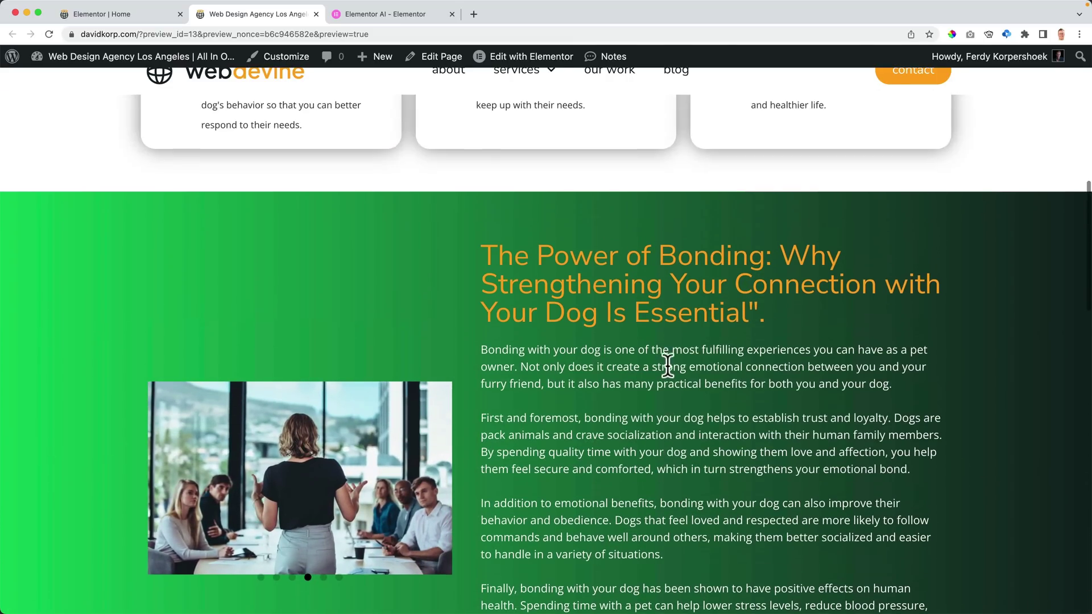
scroll(319, 290, up, 2)
drag(232, 289, 297, 327)
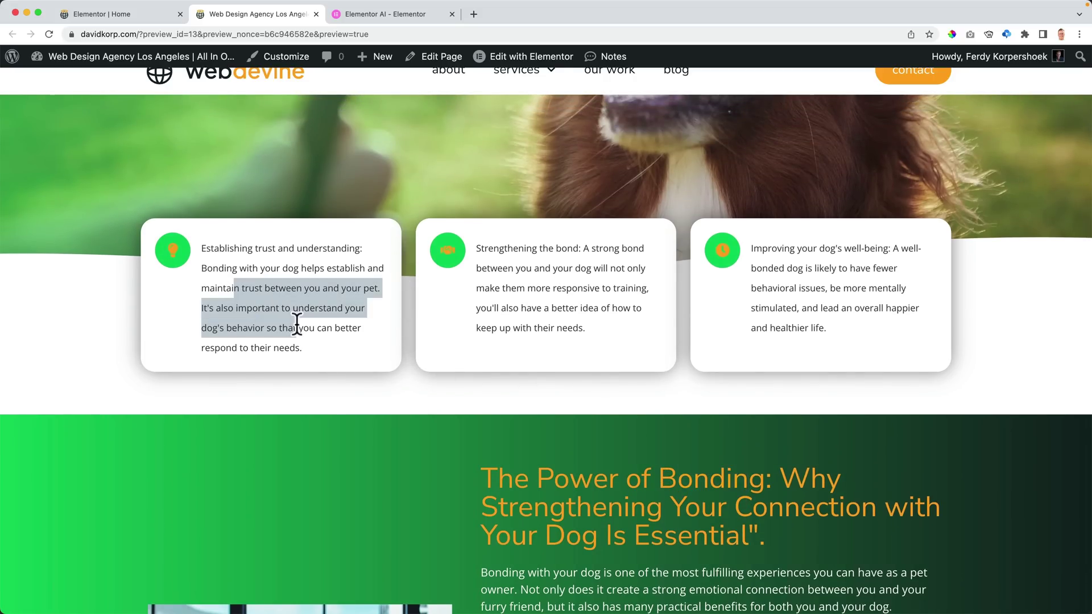
click(297, 326)
scroll(588, 319, down, 5)
scroll(588, 319, down, 6)
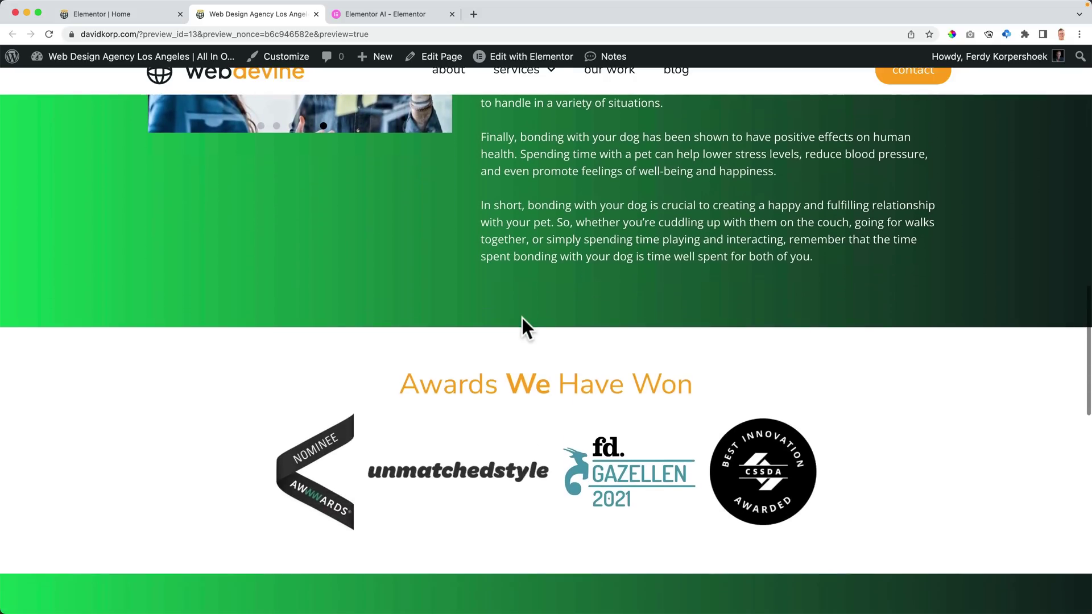
scroll(521, 323, up, 20)
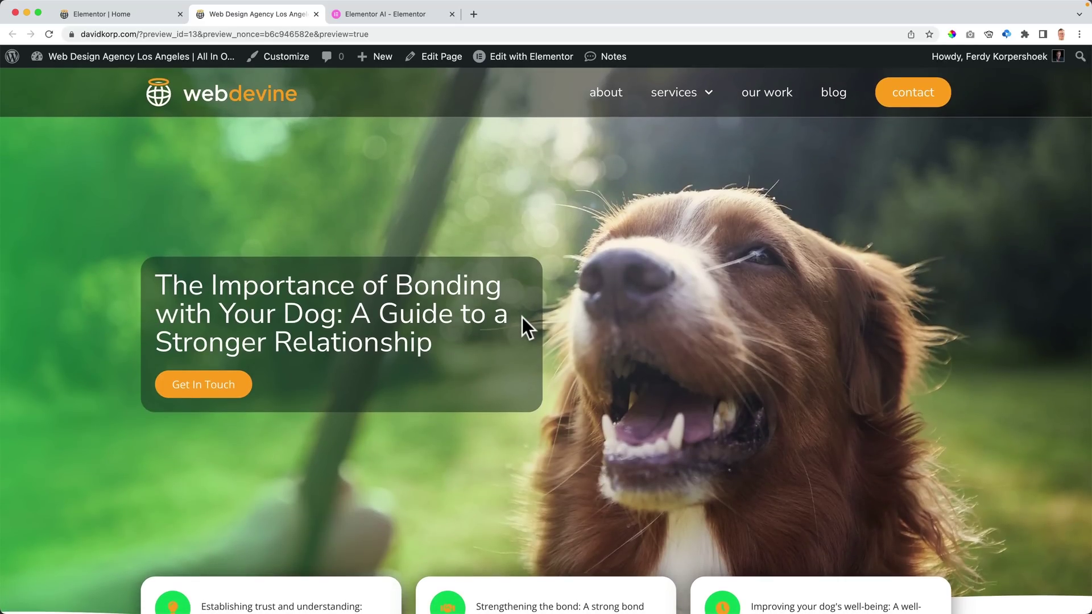